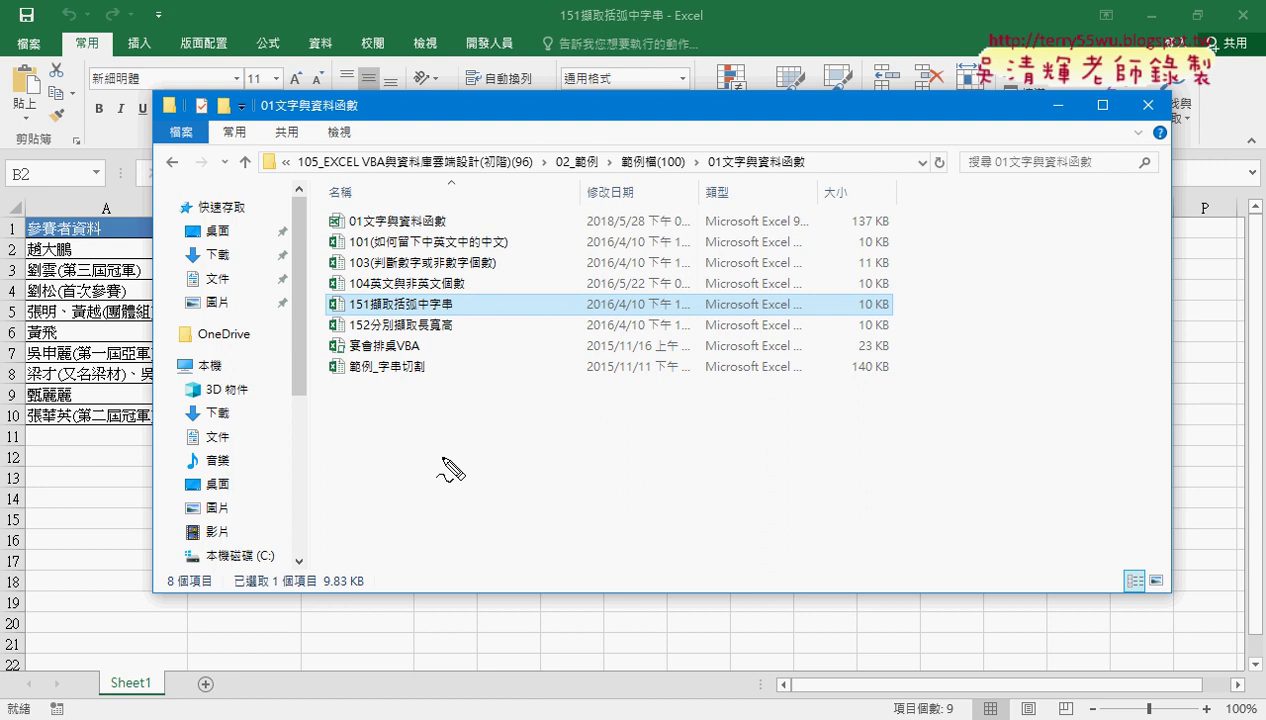
Step: Annotate the 01文字與資料函數 folder and the 151擷取括弧中字串 workbook in Explorer, then clear the marks
left_click_drag(812, 170, 773, 170)
left_click_drag(430, 234, 327, 240)
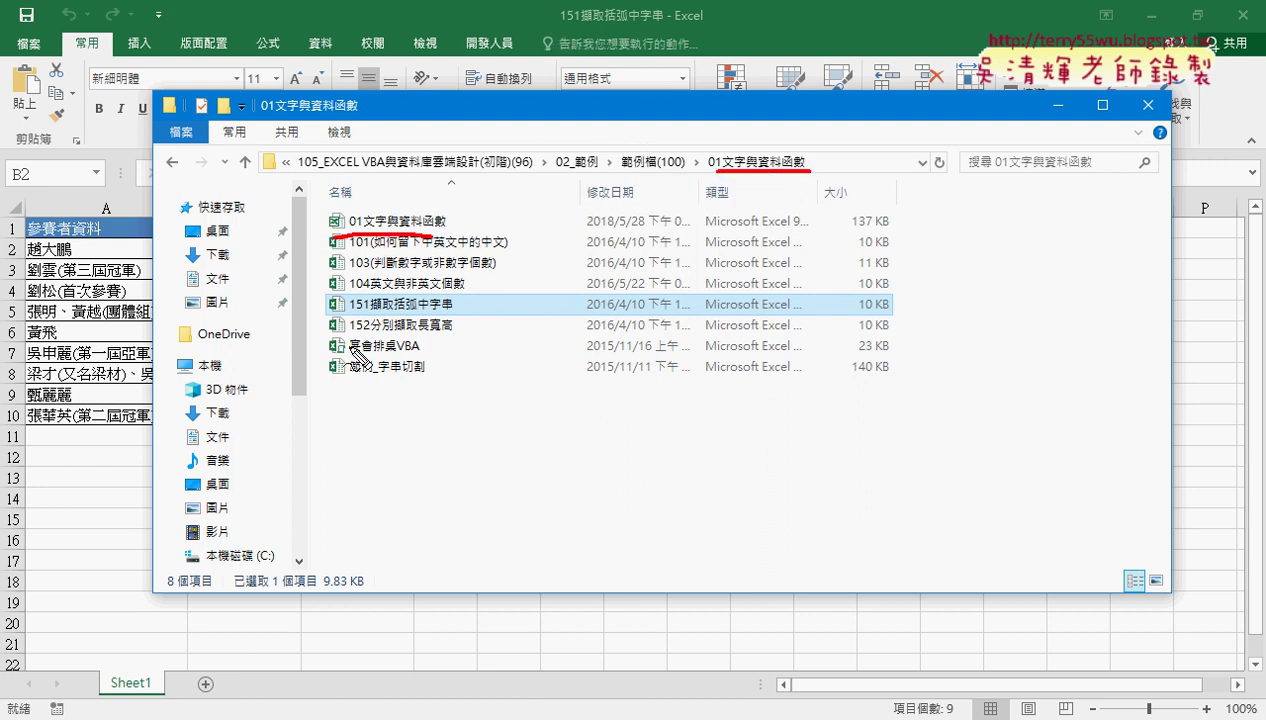
left_click_drag(433, 325, 466, 314)
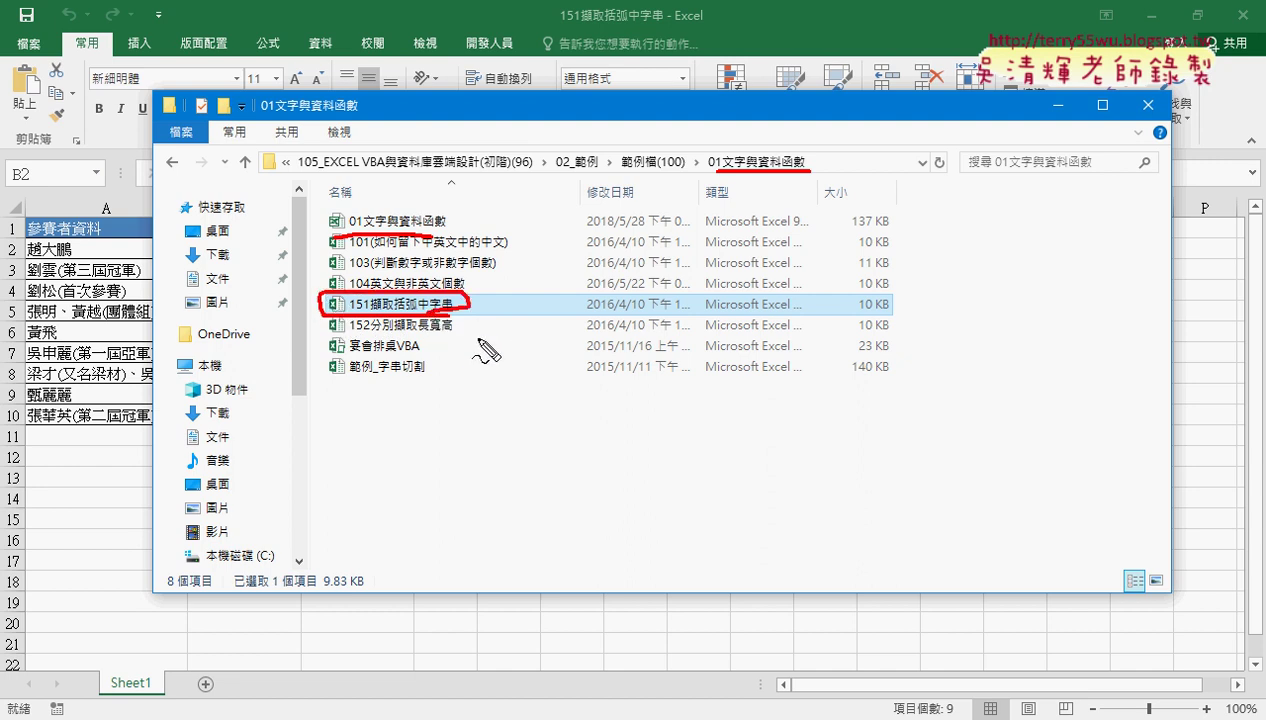
key("Escape")
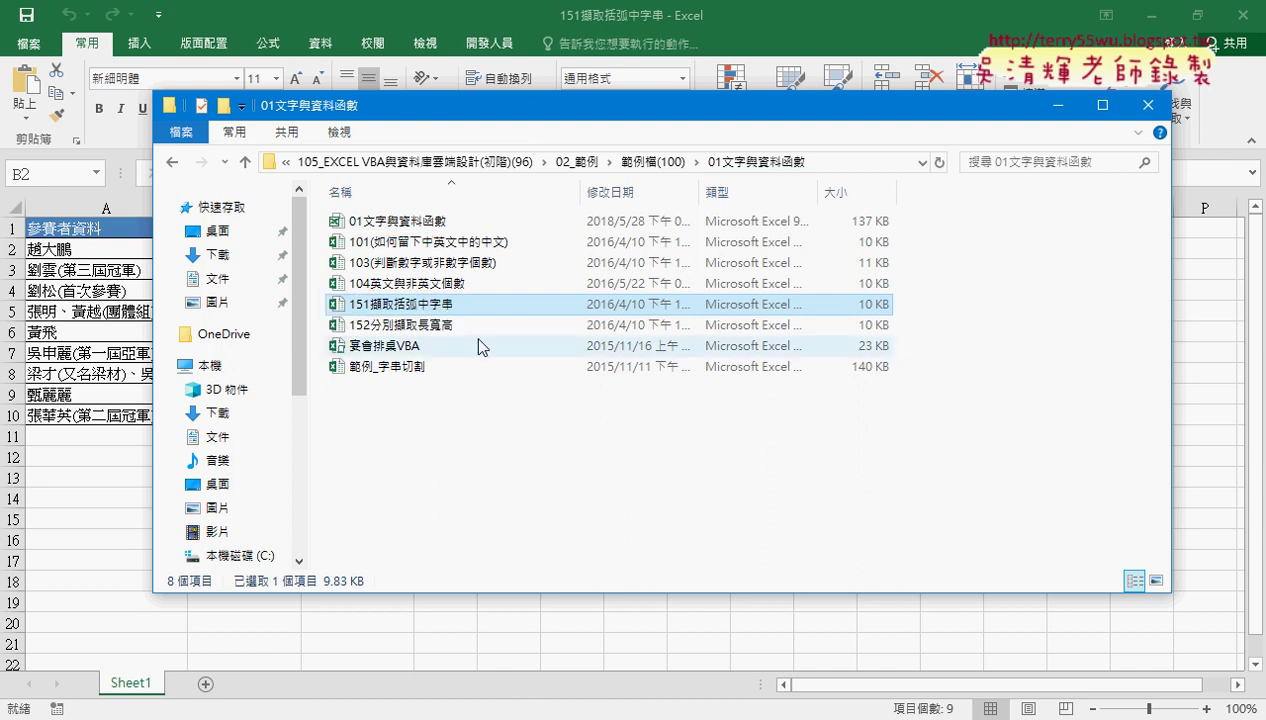
Step: Review the names in A2:A3 and their IFERROR note formulas, then delete the notes in B2:B10
left_click(426, 16)
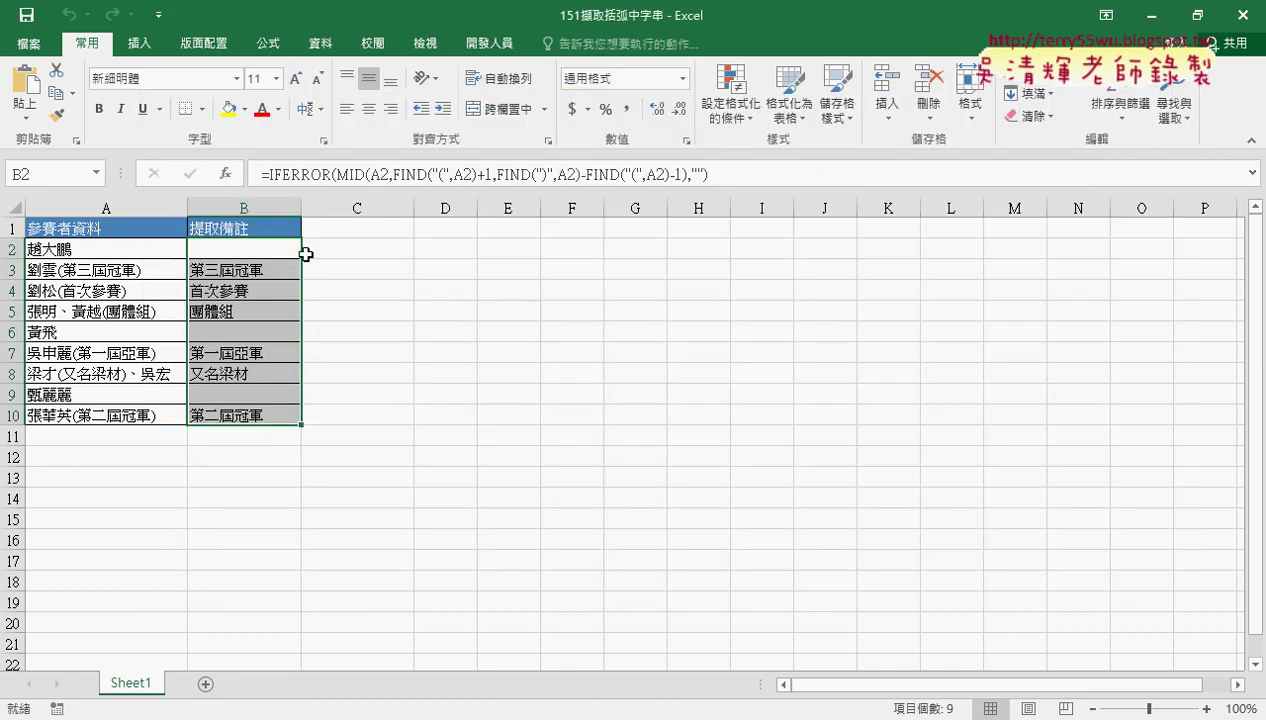
left_click(105, 207)
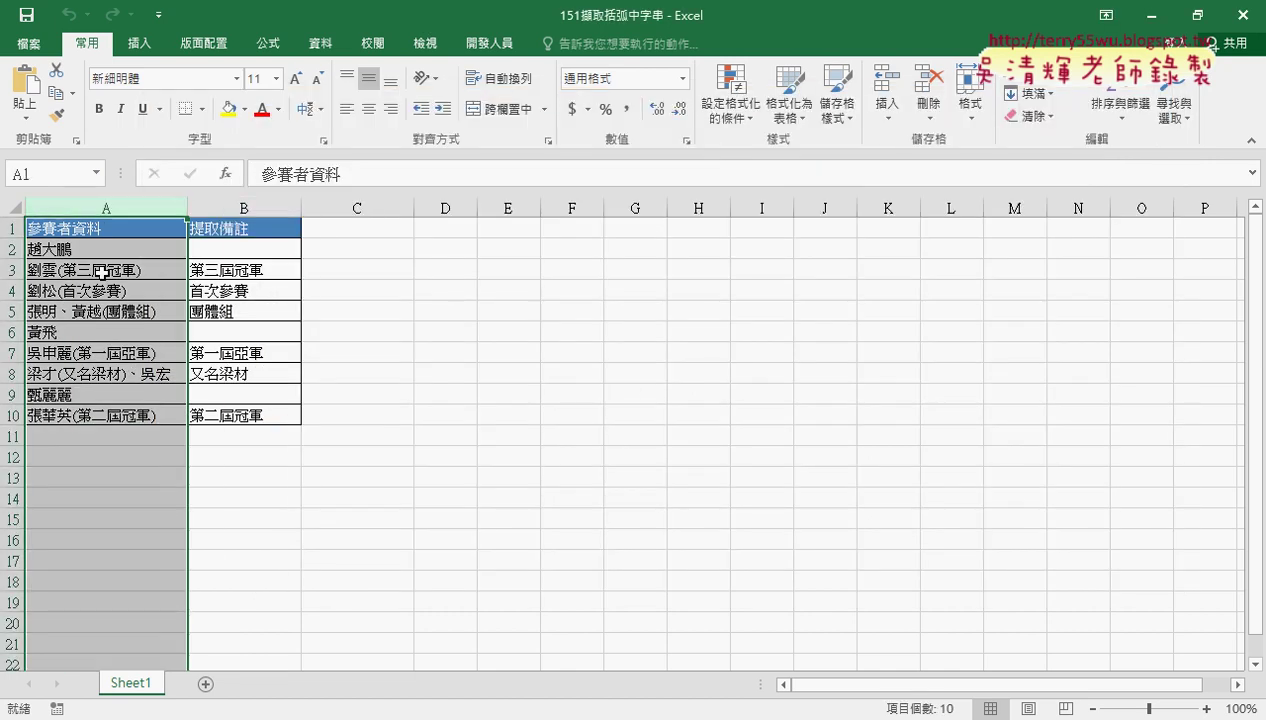
left_click(262, 205)
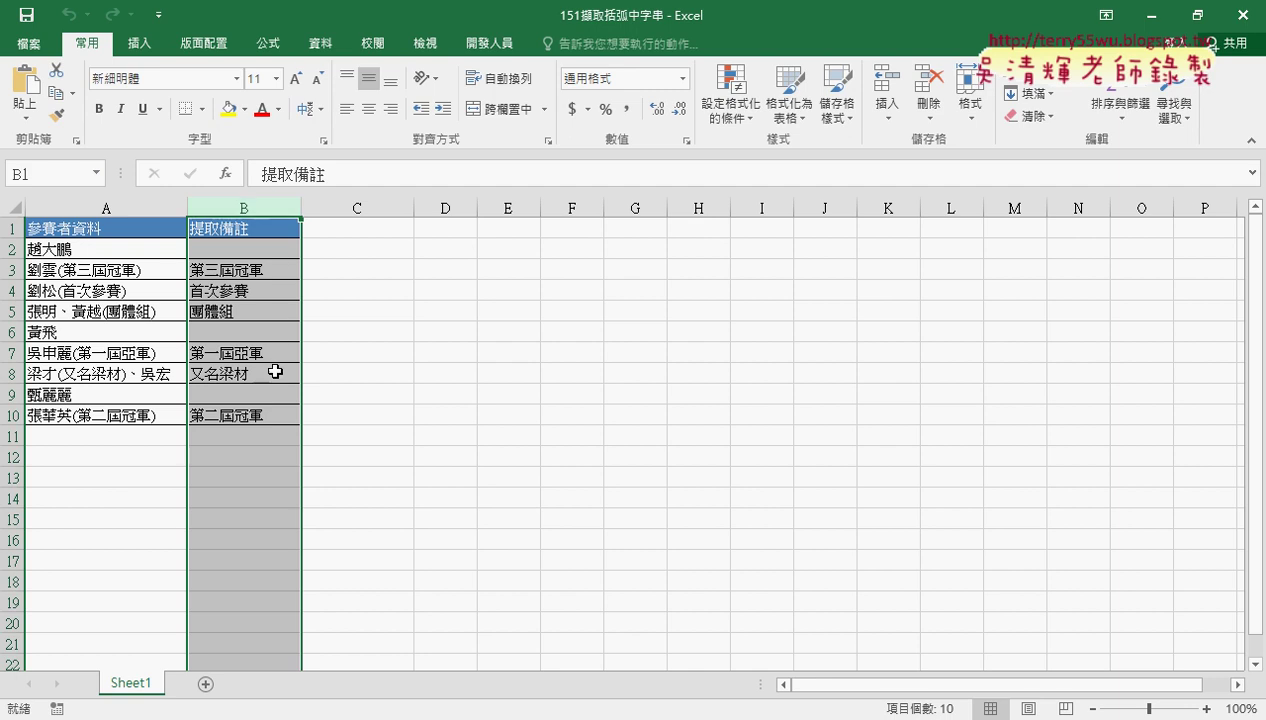
left_click(90, 271)
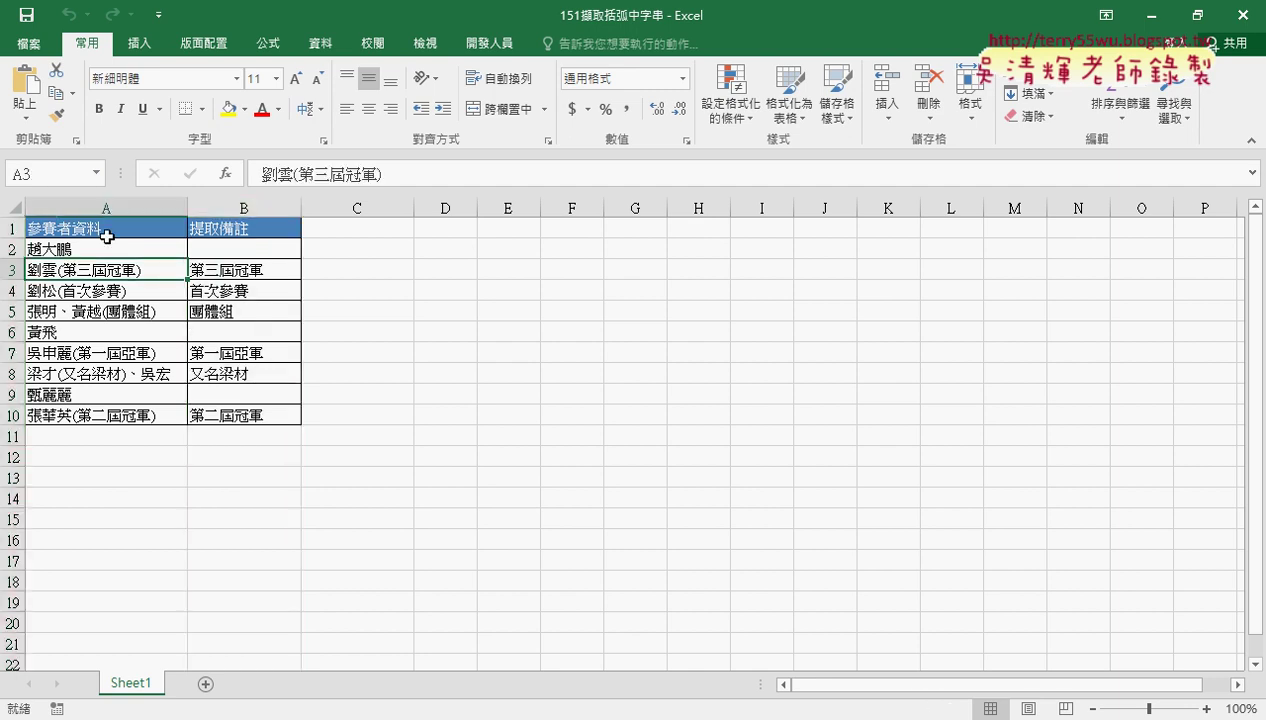
left_click(218, 269)
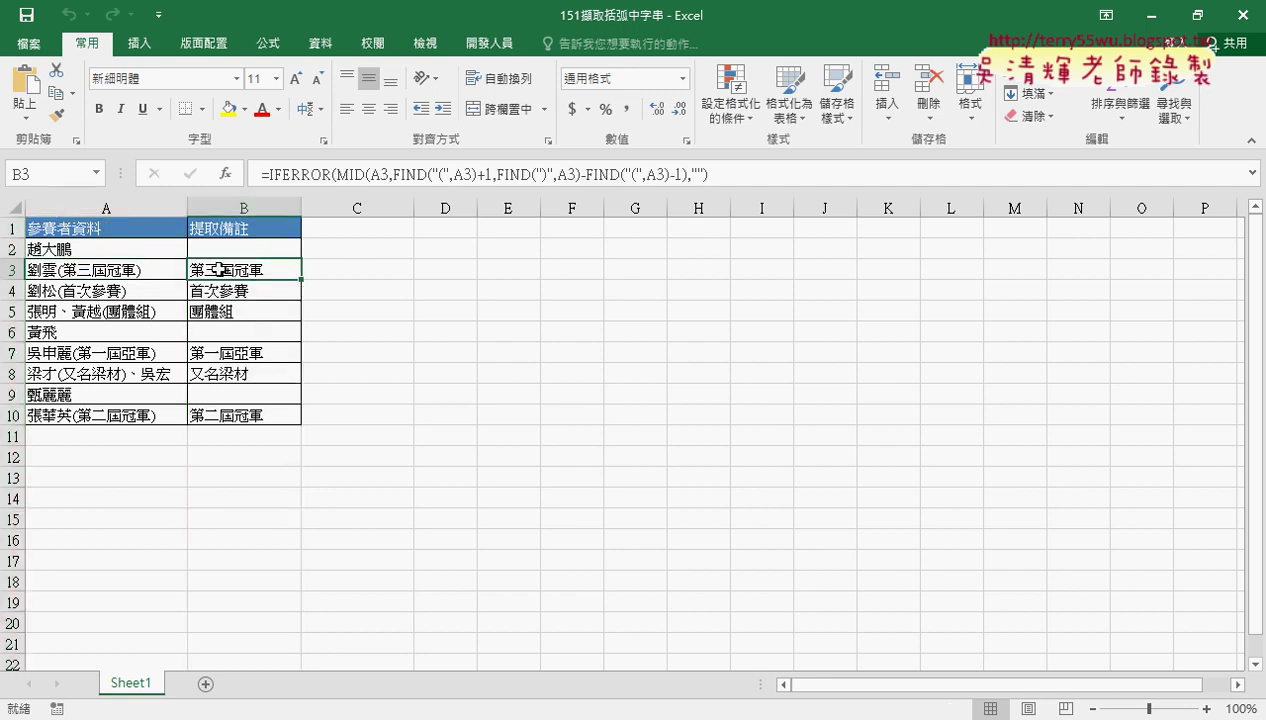
left_click(115, 250)
left_click(261, 251)
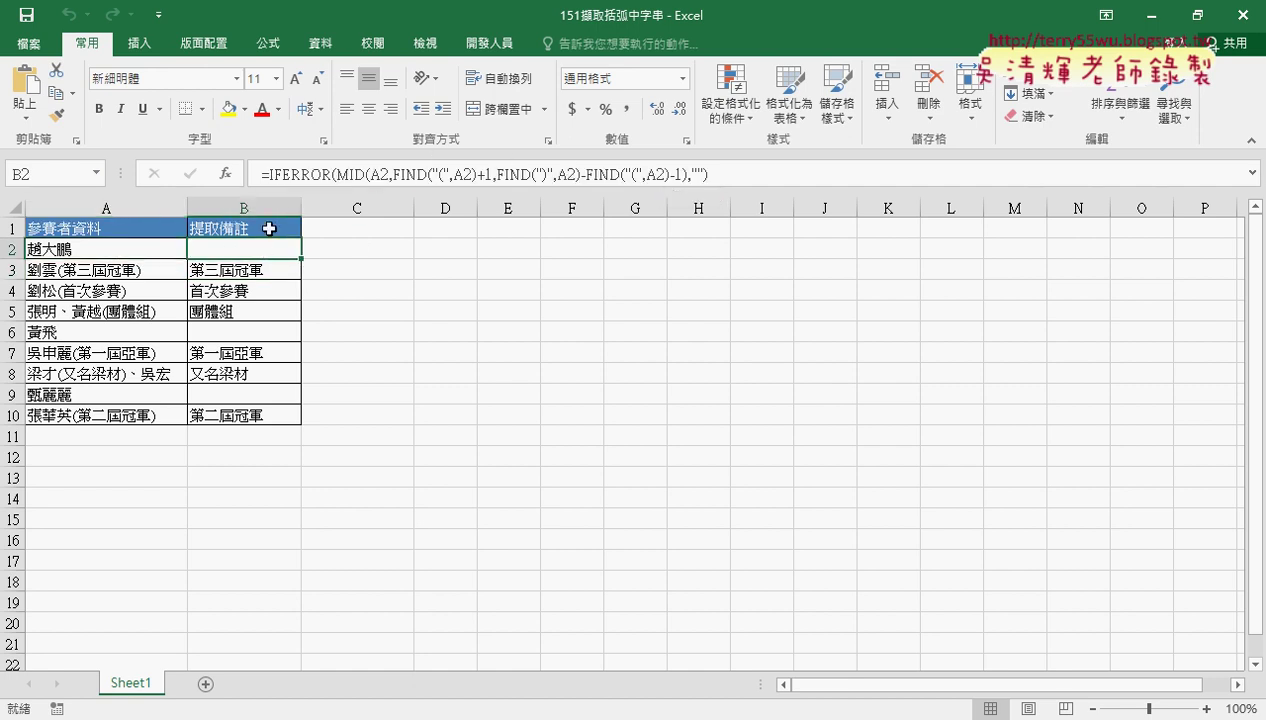
left_click_drag(257, 252, 277, 419)
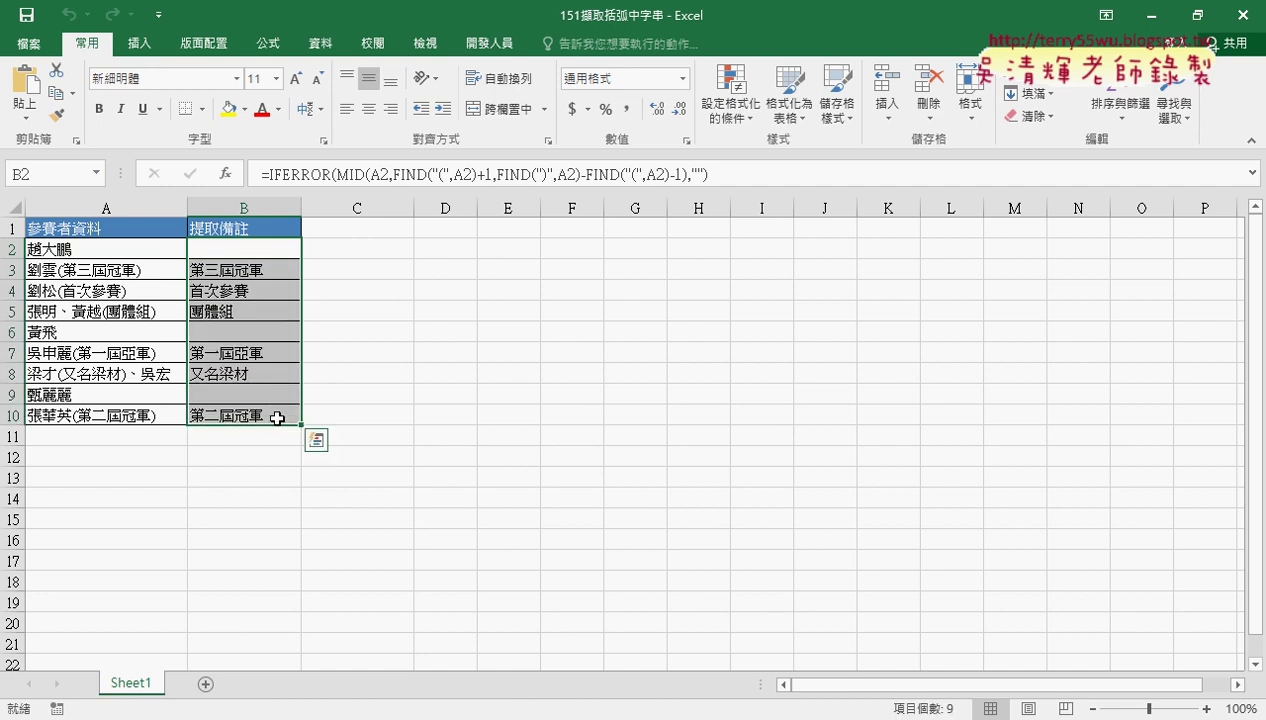
key("Delete")
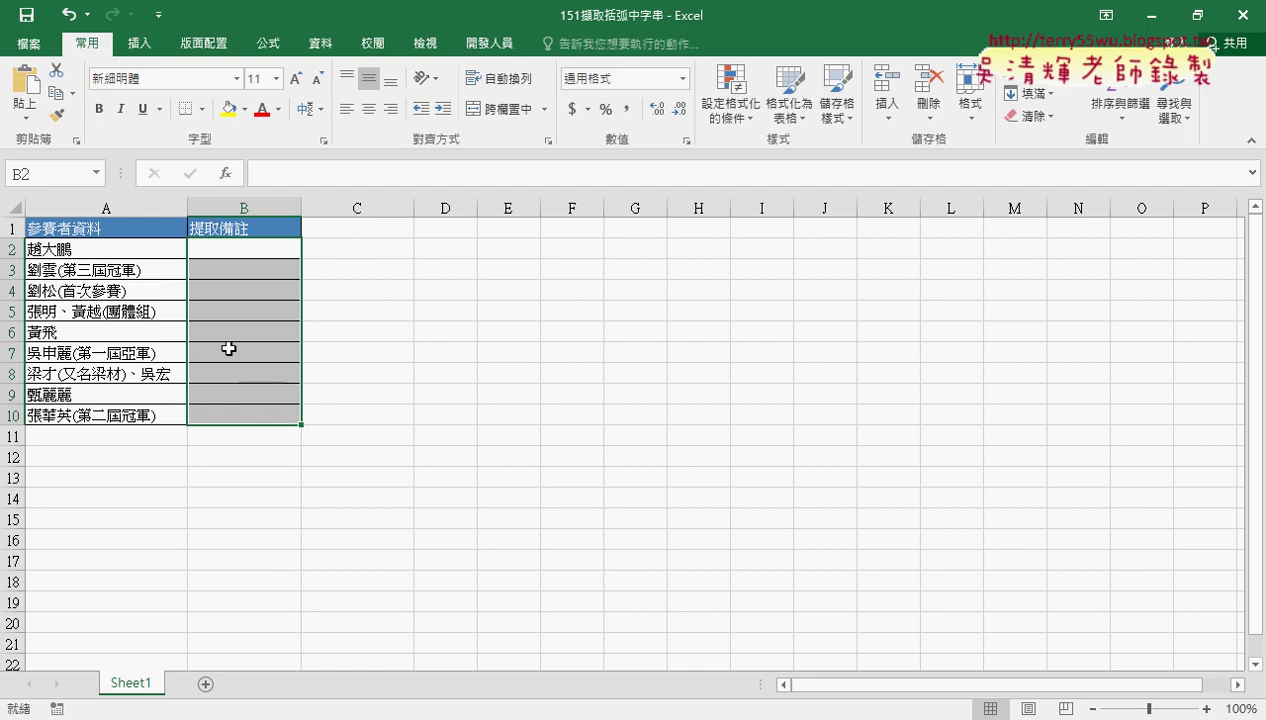
left_click(238, 247)
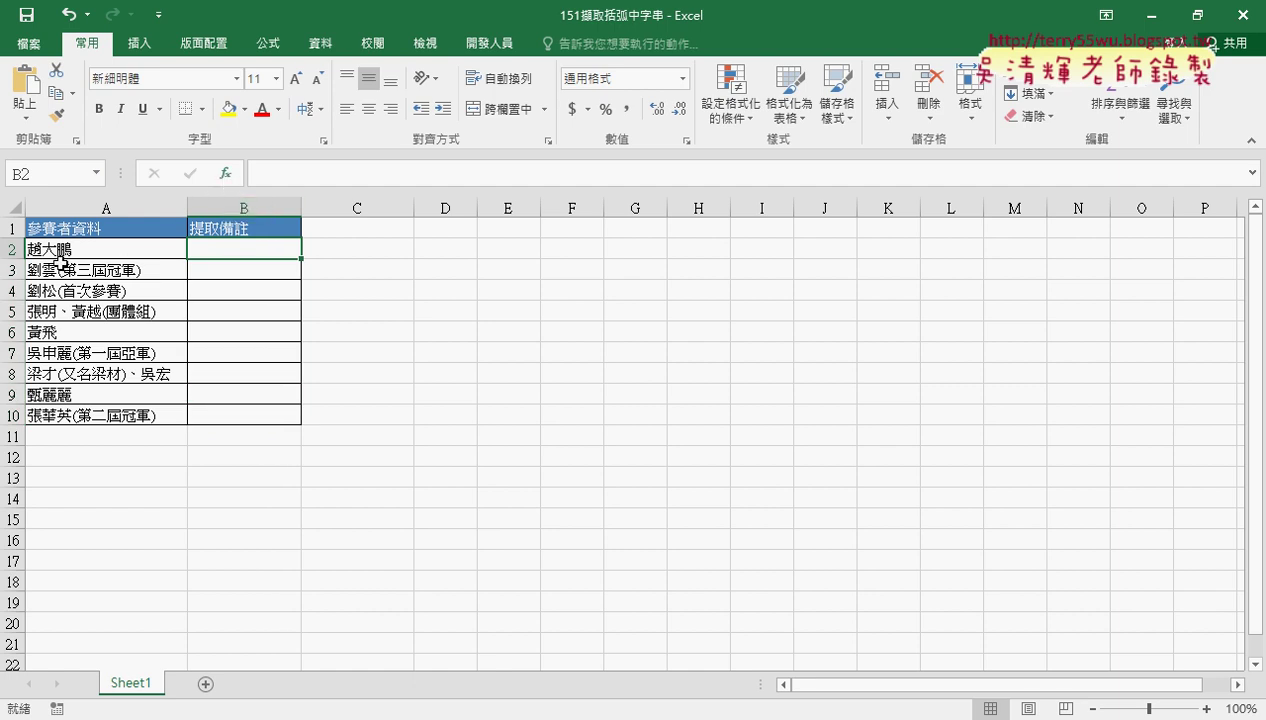
left_click(255, 272)
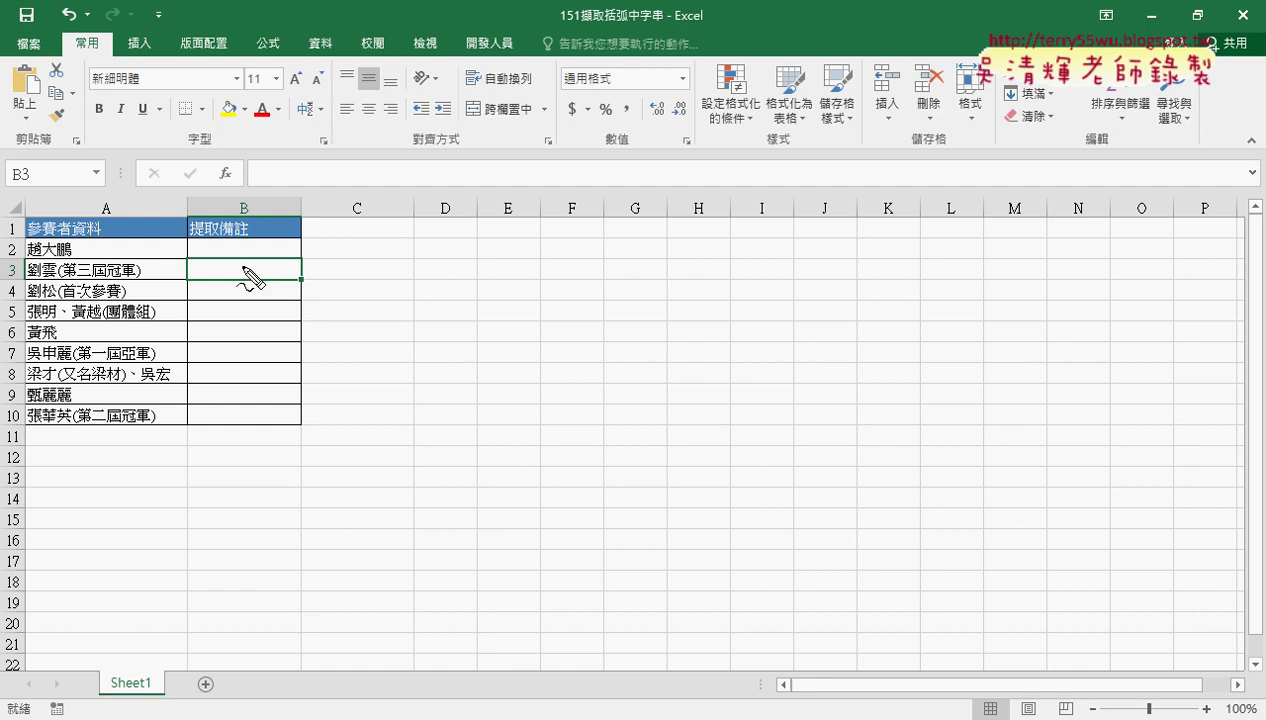
left_click_drag(64, 262, 62, 290)
mouse_move(132, 244)
left_mouse_down()
mouse_move(130, 292)
mouse_move(128, 277)
mouse_move(240, 282)
mouse_move(256, 262)
left_mouse_up()
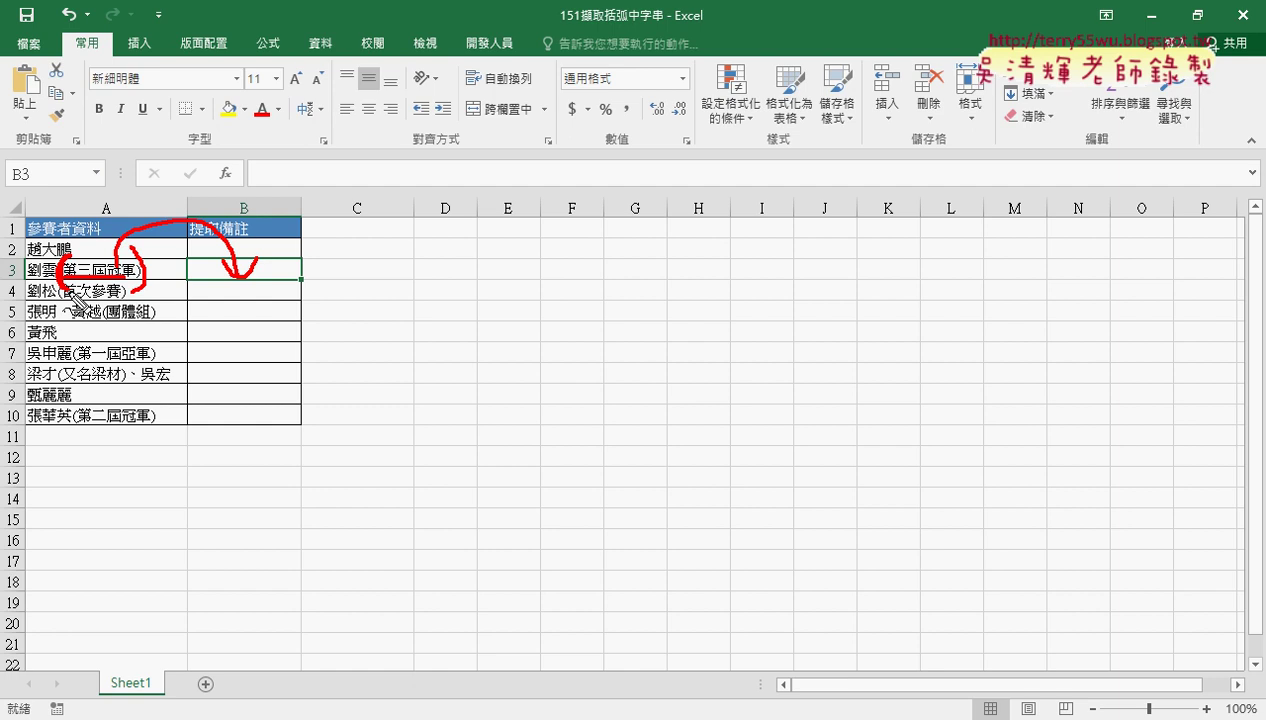
mouse_move(358, 277)
left_mouse_down()
mouse_move(405, 277)
mouse_move(370, 305)
left_mouse_up()
left_click_drag(386, 260, 384, 303)
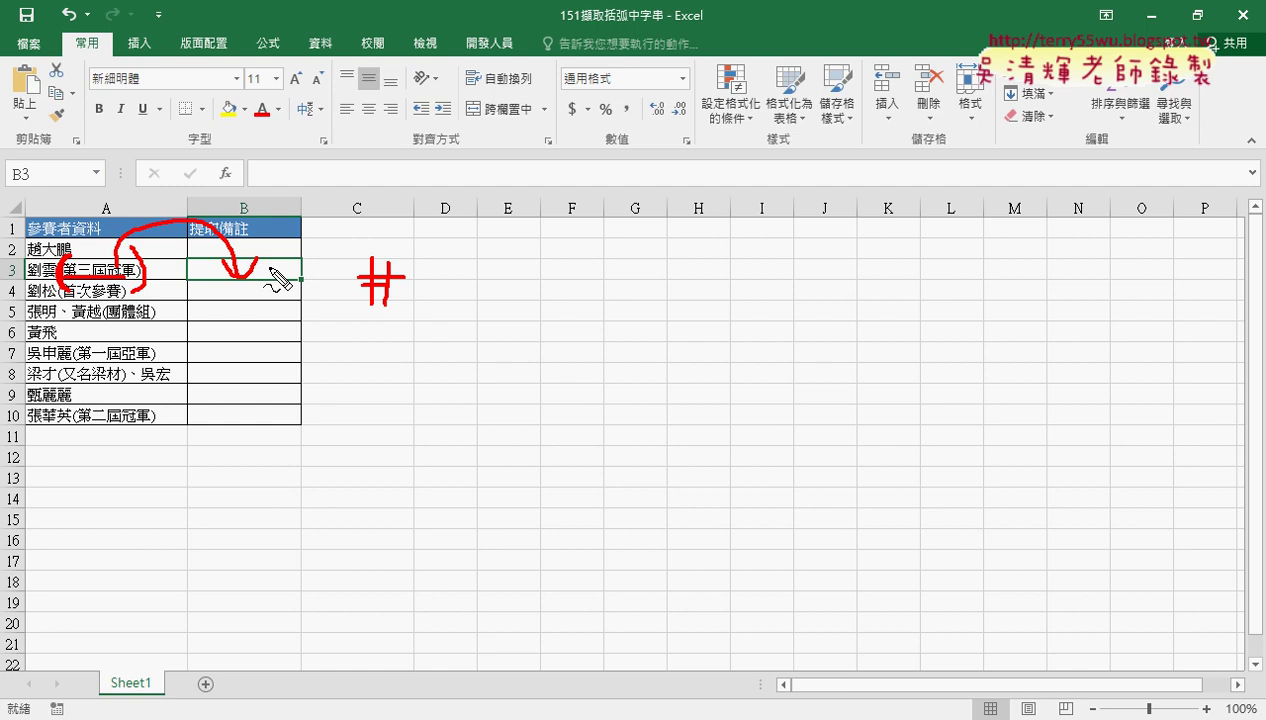
mouse_move(150, 668)
left_mouse_down()
mouse_move(113, 692)
mouse_move(192, 672)
left_mouse_up()
left_click_drag(428, 250, 433, 302)
mouse_move(437, 245)
left_mouse_down()
mouse_move(521, 244)
mouse_move(437, 297)
left_mouse_up()
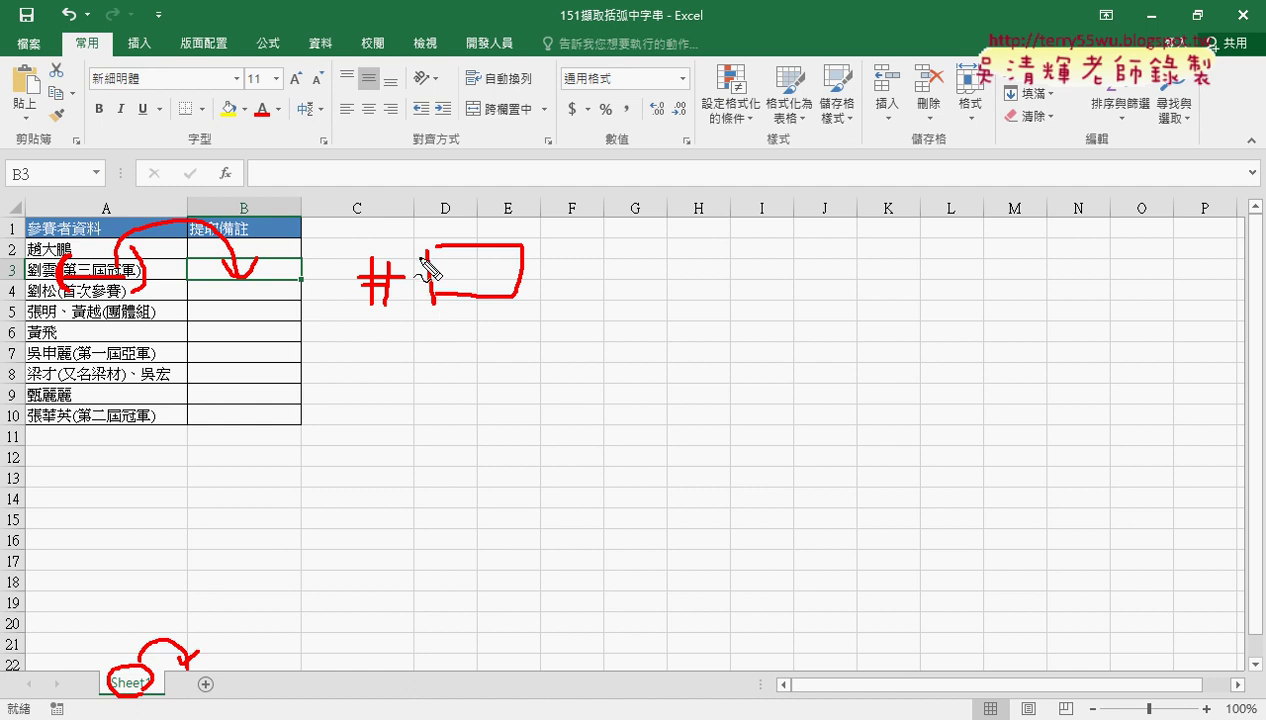
mouse_move(243, 250)
left_mouse_down()
mouse_move(244, 410)
mouse_move(272, 384)
left_mouse_up()
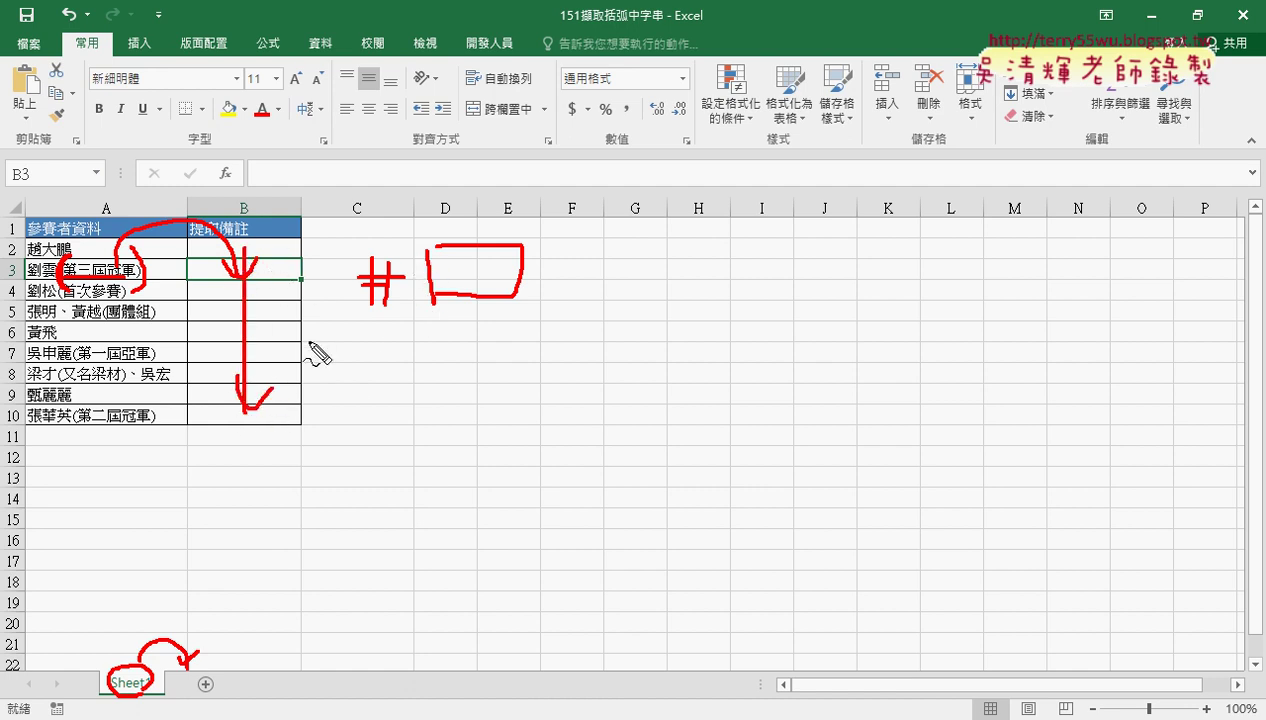
Step: Copy Sheet1 into a new sheet and name it 巨集
key("Escape")
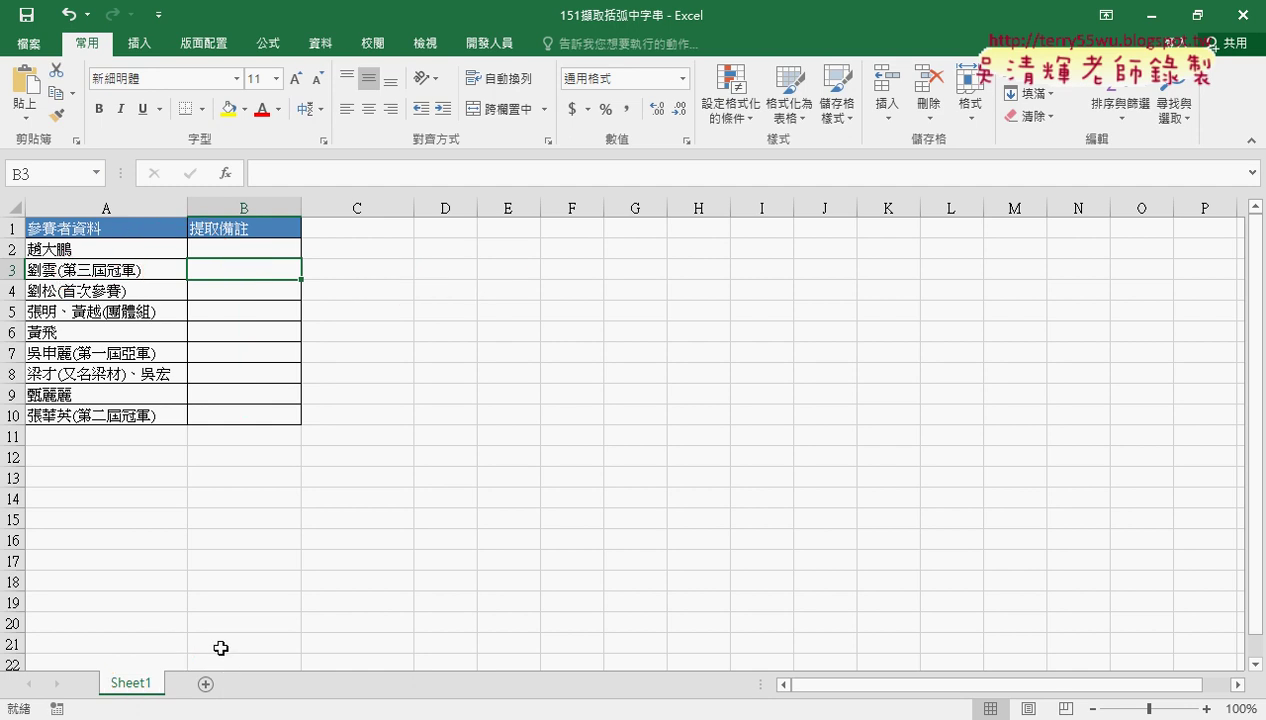
left_click_drag(182, 674, 212, 685)
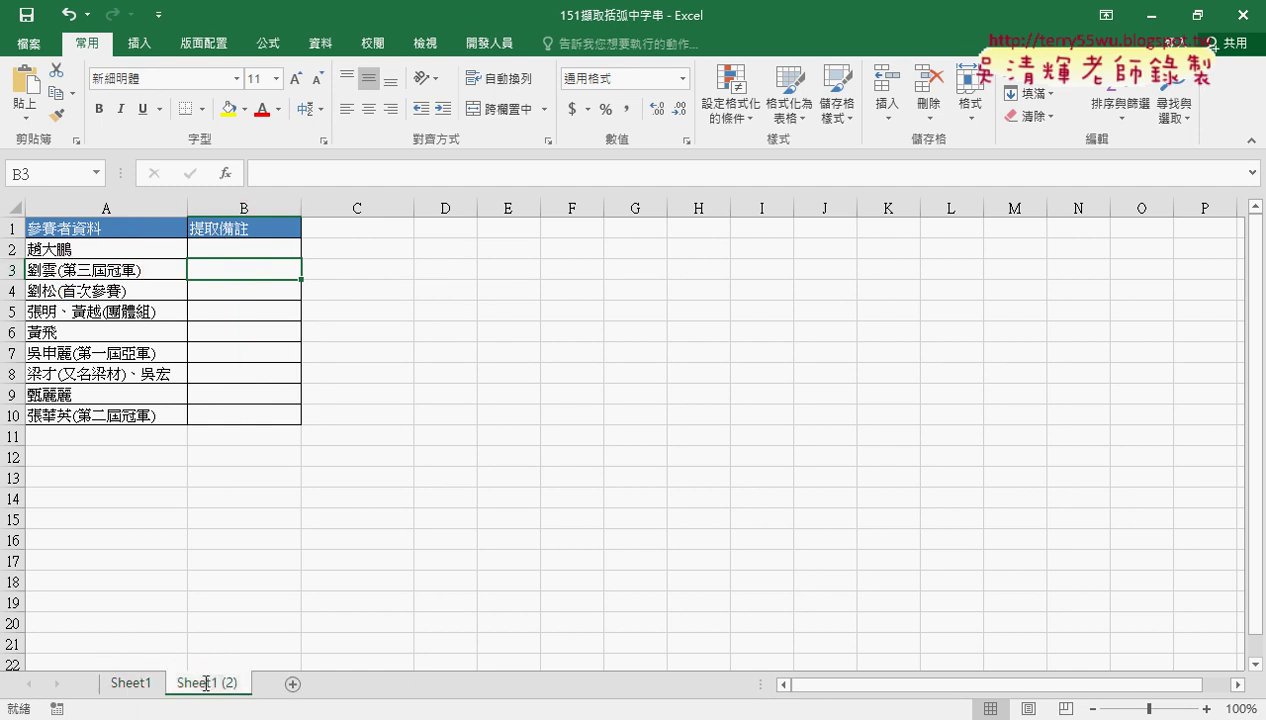
double_click(210, 683)
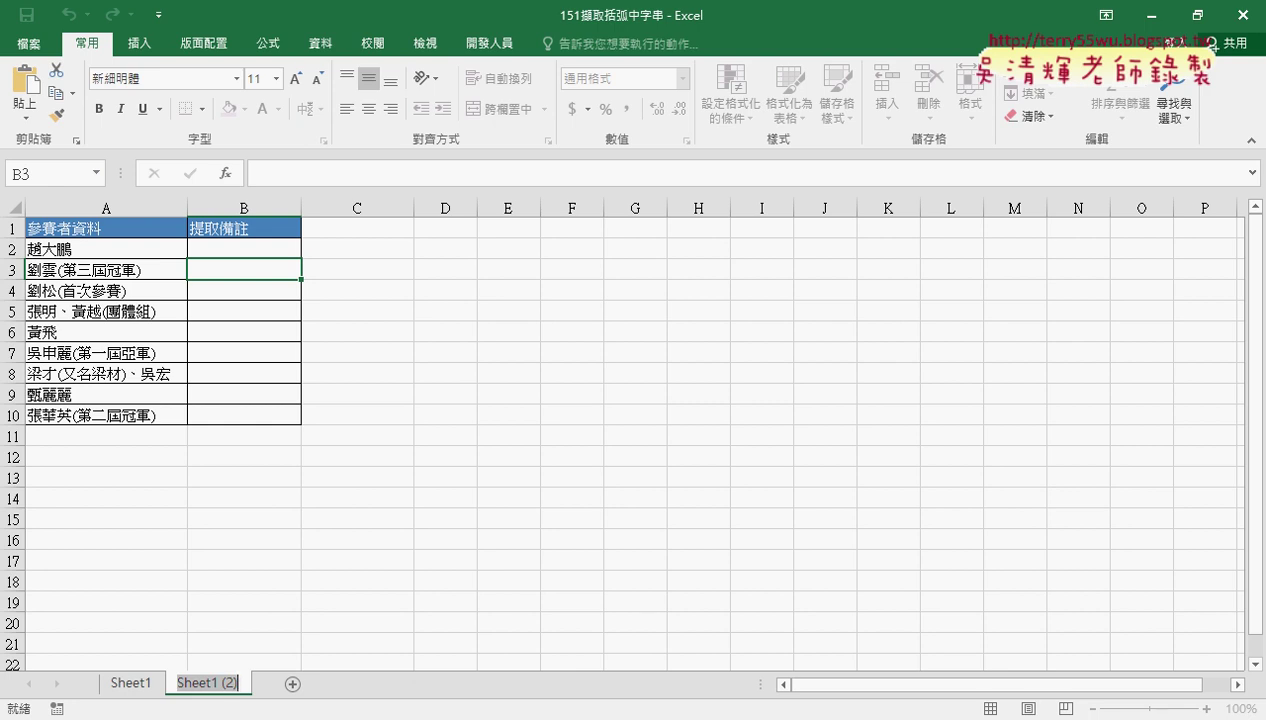
type("ㄐㄓㄥ")
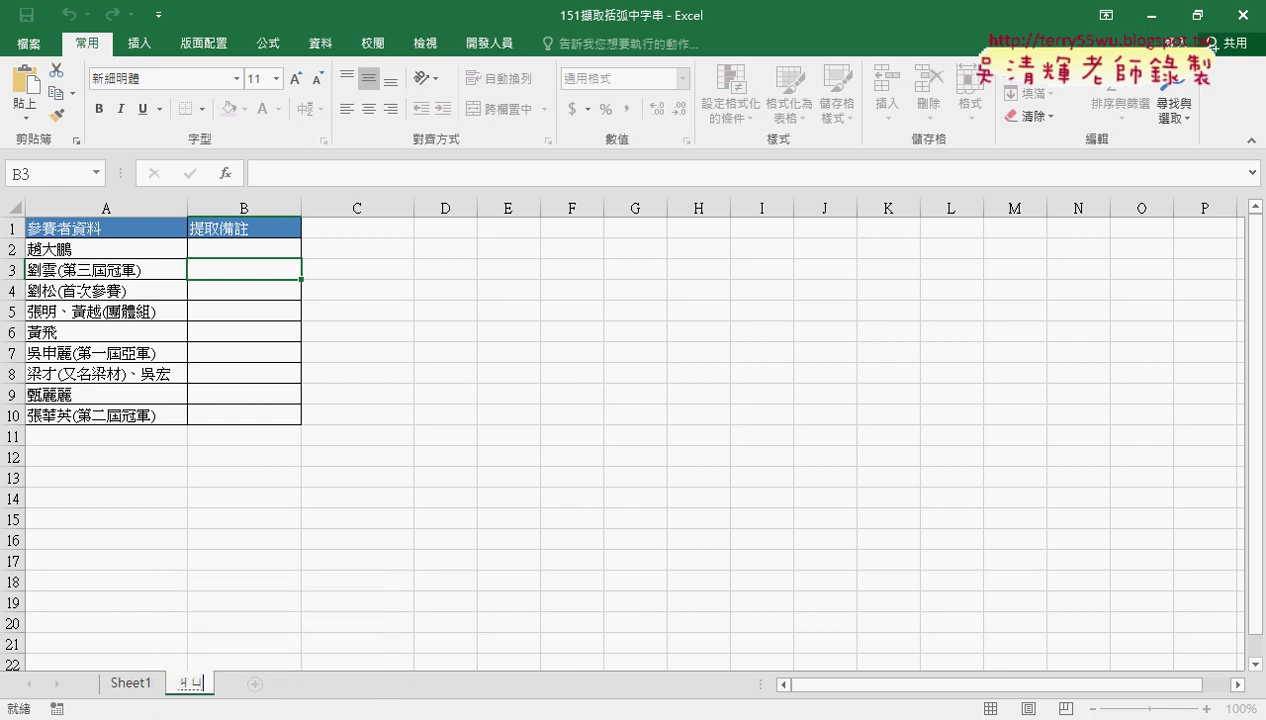
type("整集")
key("Down")
key("Down")
key("Return")
left_click(357, 477)
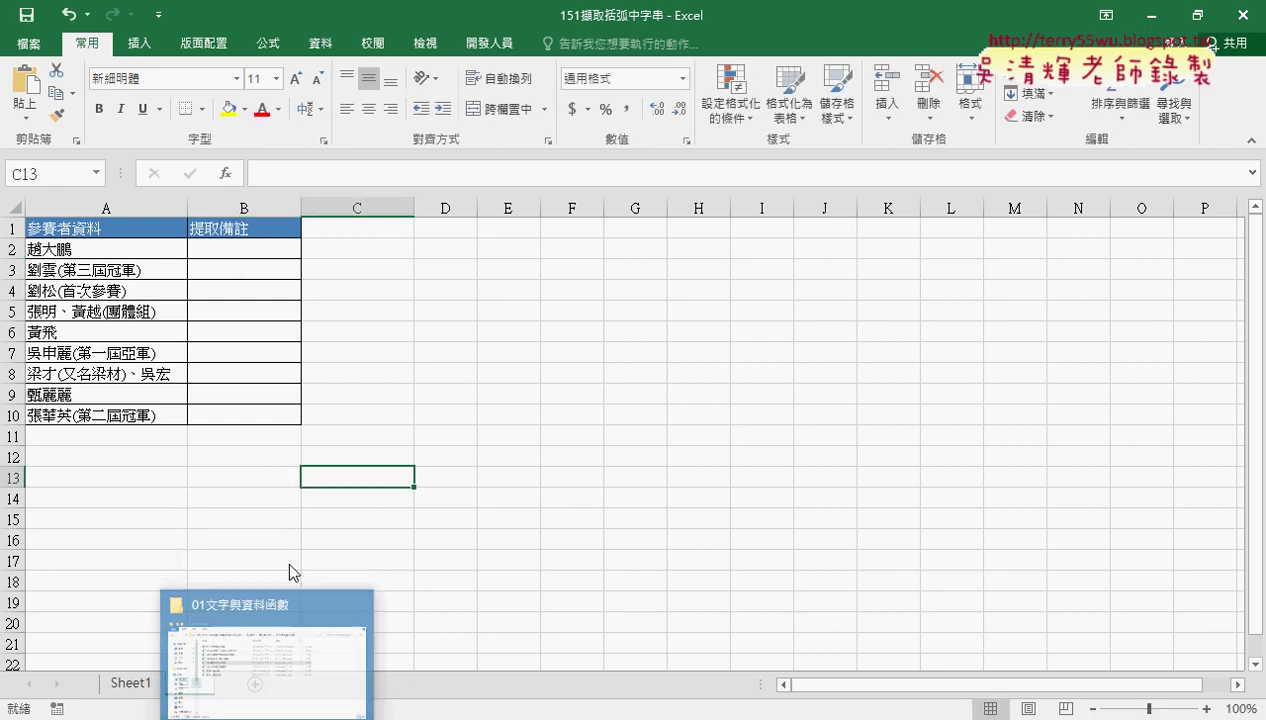
left_click(84, 563)
left_click(446, 440)
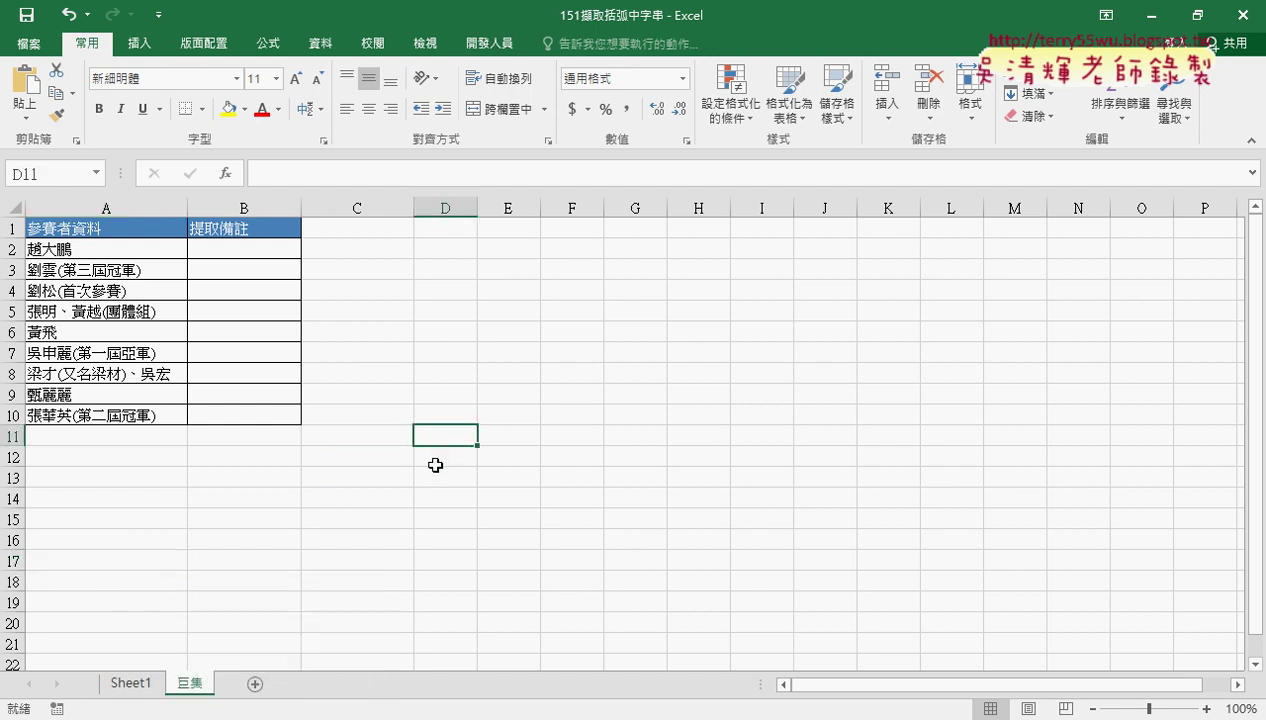
Step: Copy the 巨集 sheet as a new sheet named VBA and check its empty B2:B10 cells
left_click_drag(205, 667, 268, 680)
type("VBA")
left_click(367, 498)
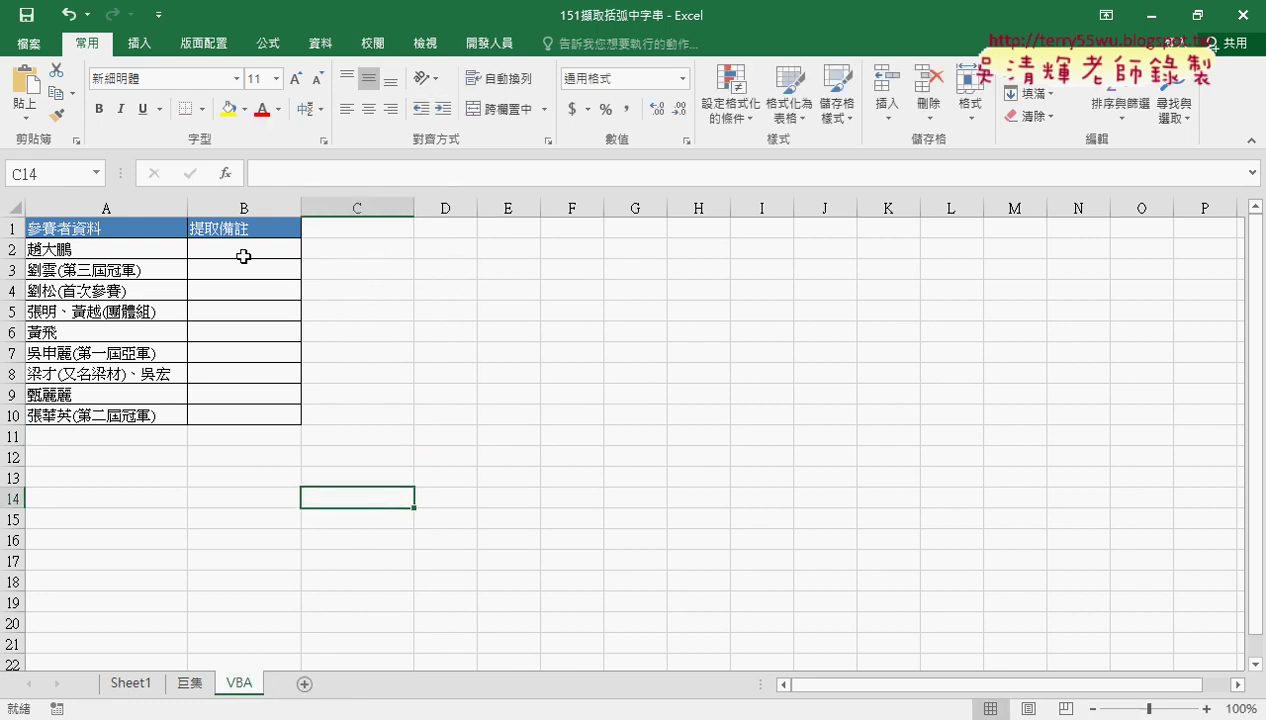
left_click_drag(243, 256, 240, 420)
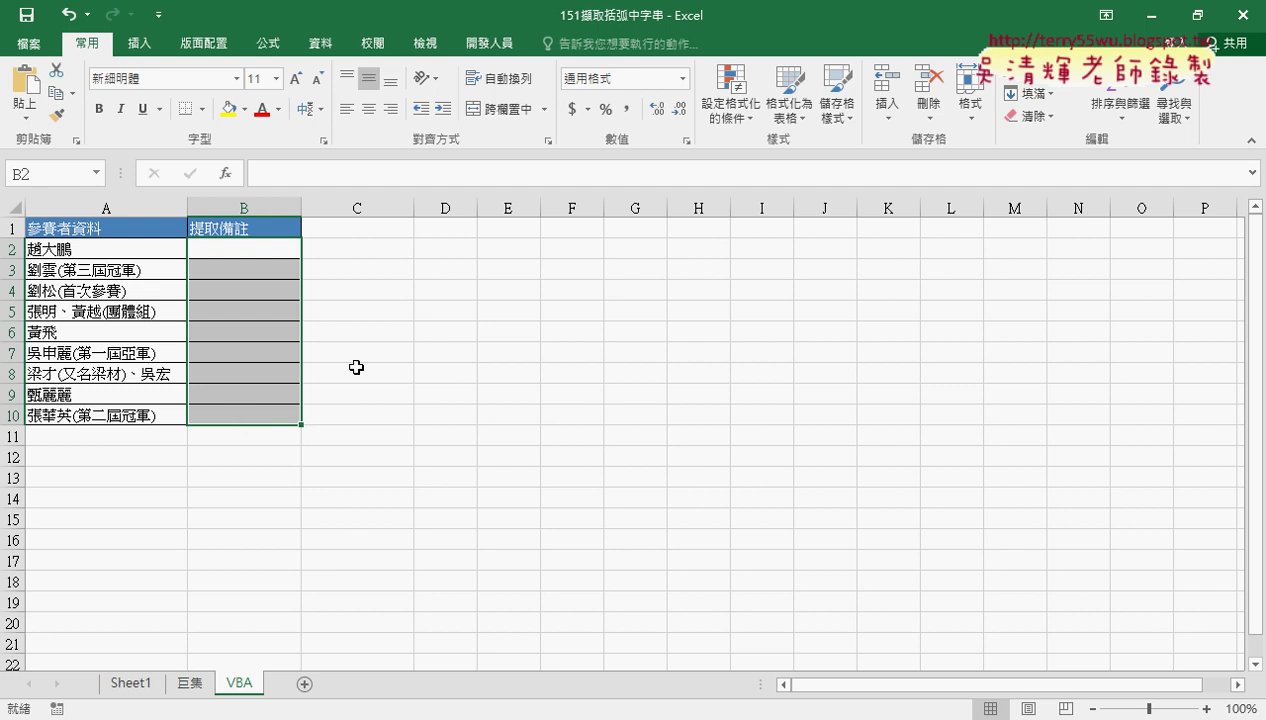
left_click(445, 290)
left_click(274, 251)
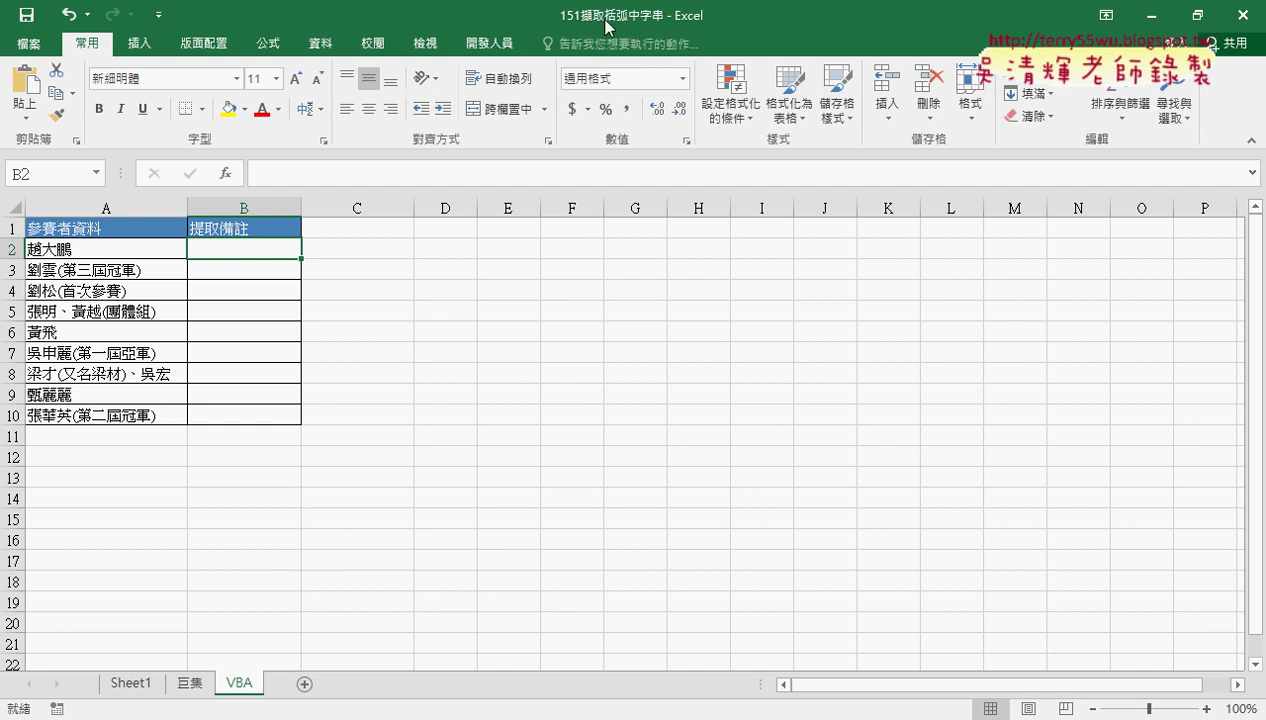
left_click(70, 253)
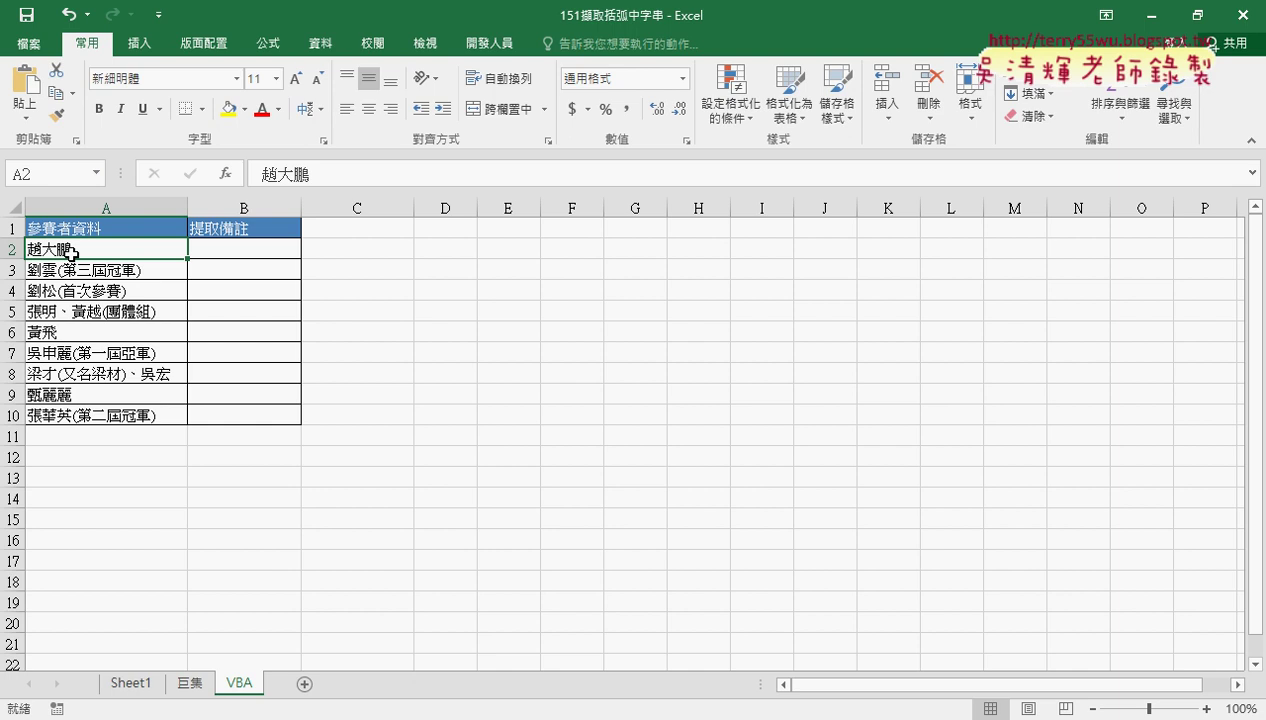
left_click(242, 253)
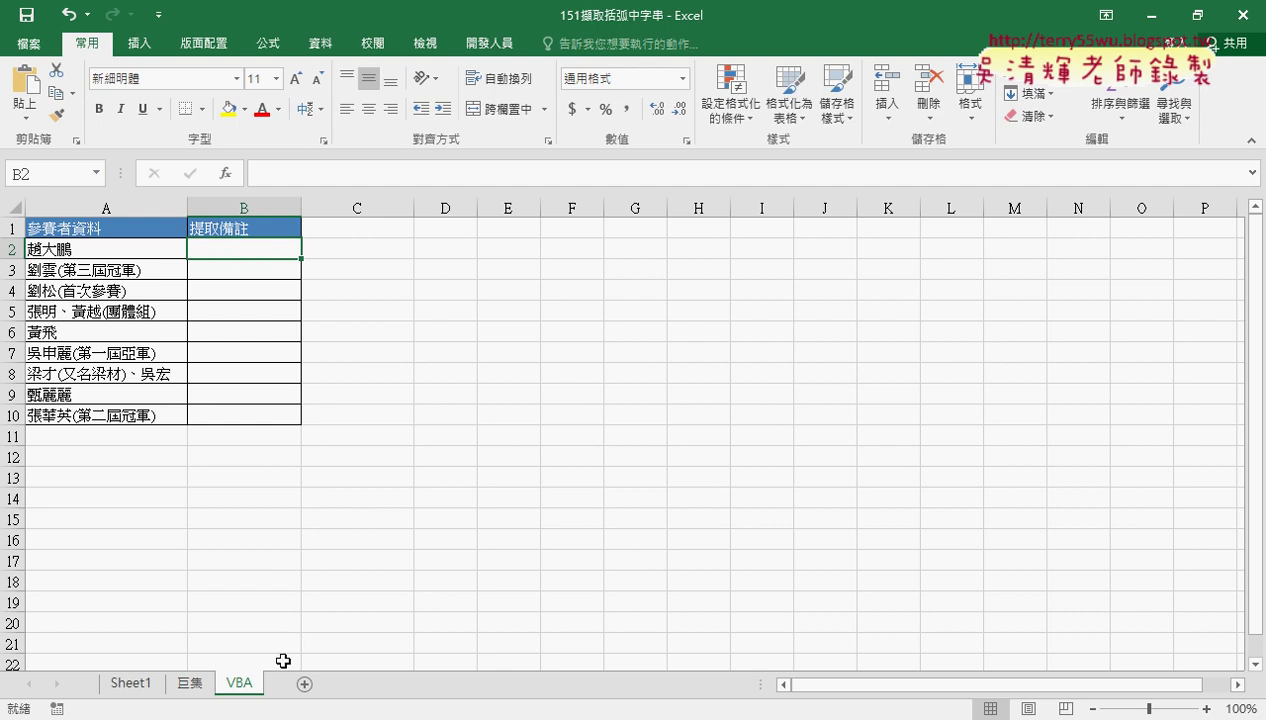
Step: Flip through Sheet1, 巨集 and VBA, then rename Sheet1 to 函數
left_click(133, 683)
left_click(209, 683)
left_click(216, 684)
left_click(133, 683)
double_click(118, 683)
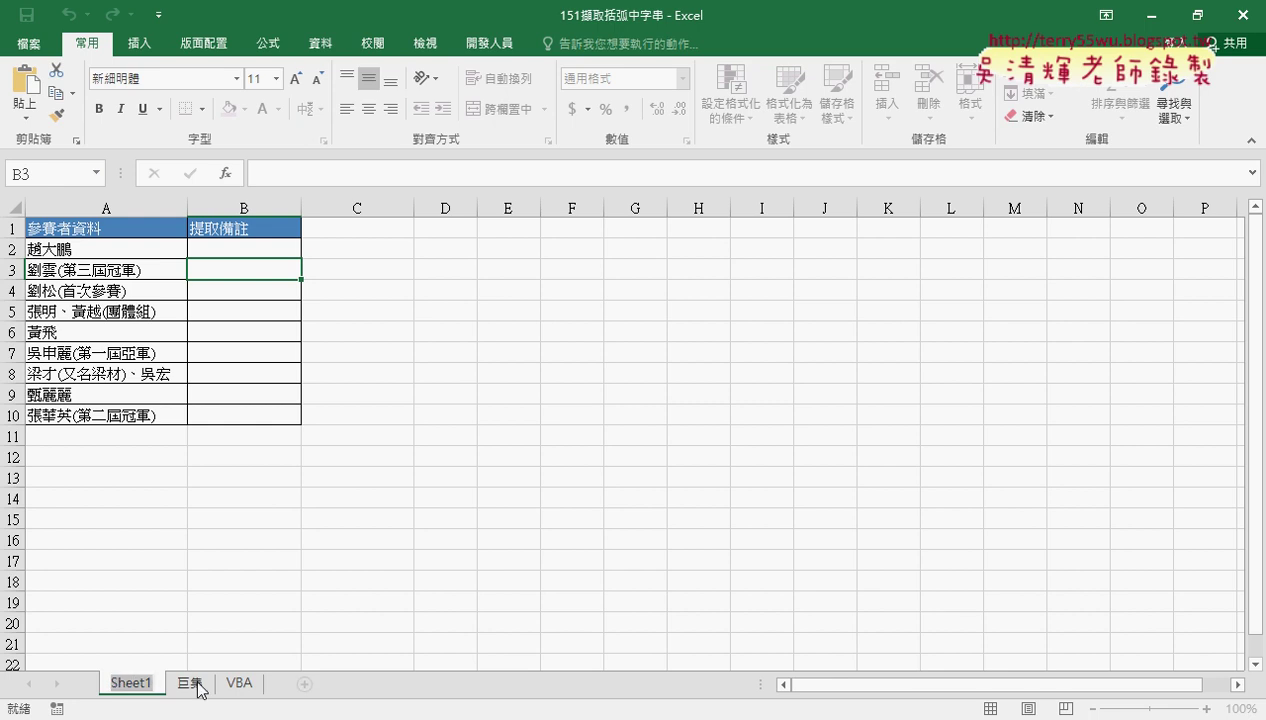
type("韓ㄨ數")
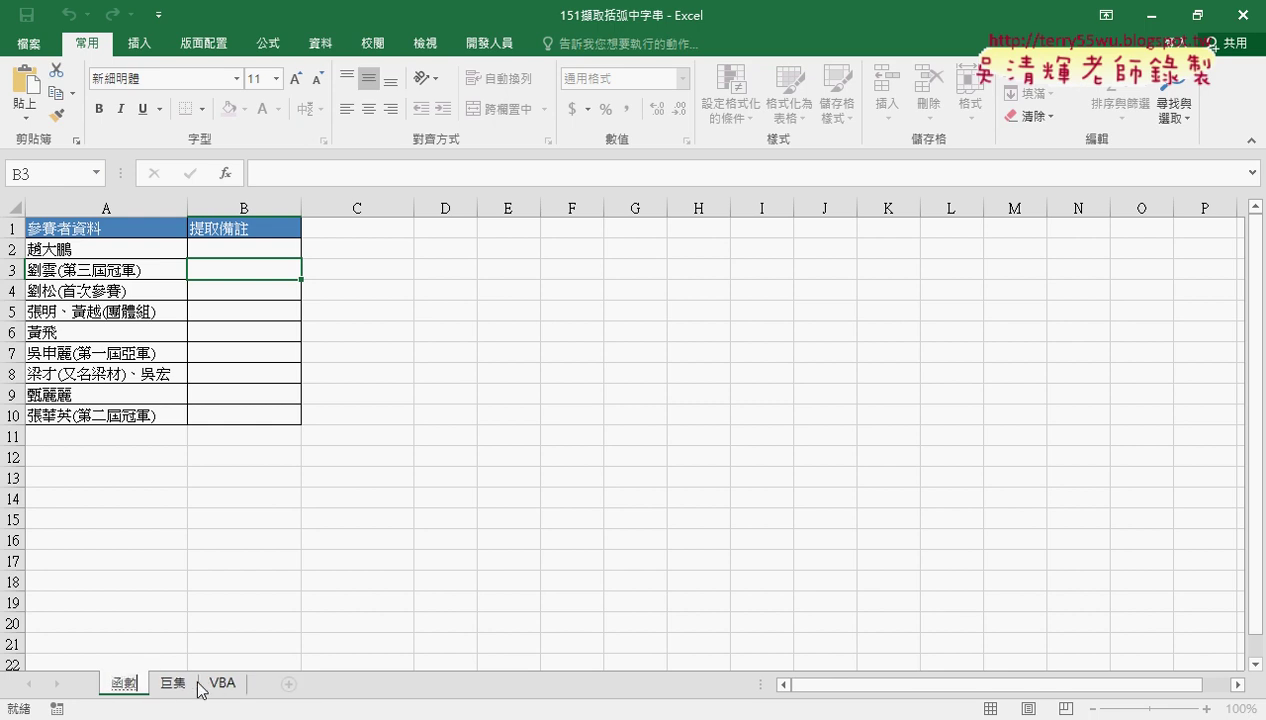
left_click(424, 430)
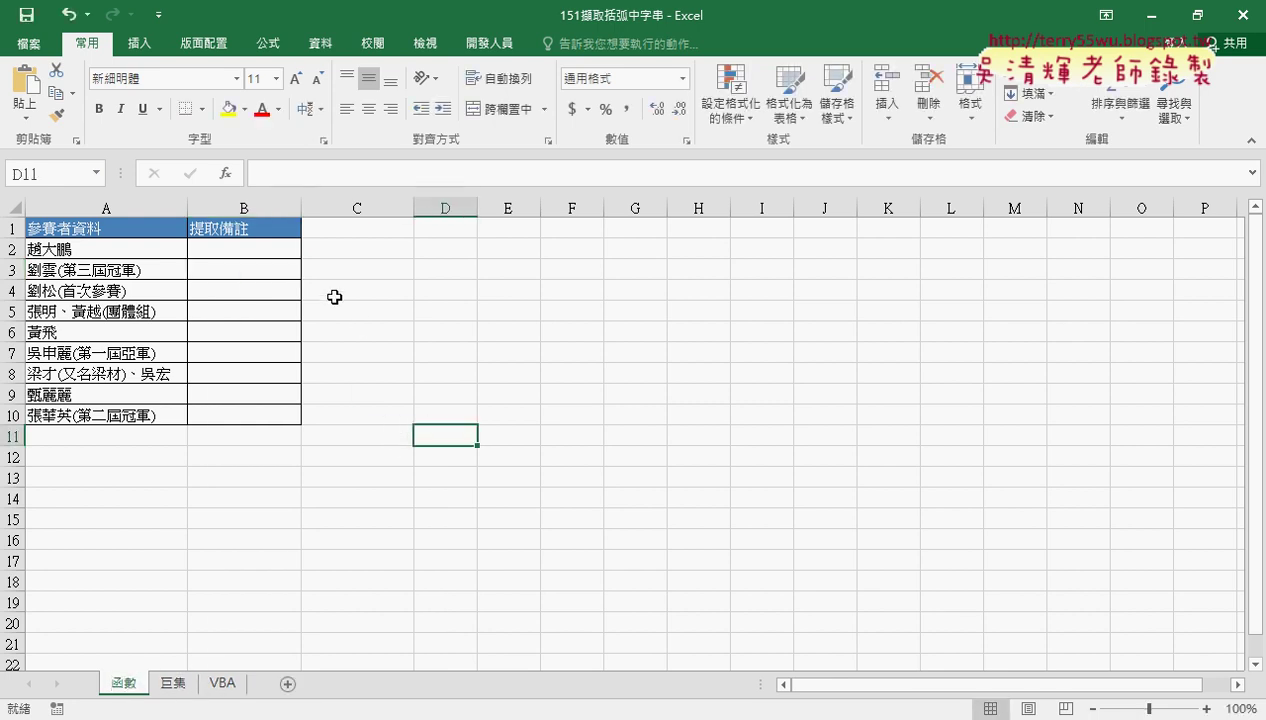
left_click(274, 250)
Step: Shrink column C on the 函數 sheet to width 5.29 (42 pixels)
left_click_drag(414, 208, 344, 208)
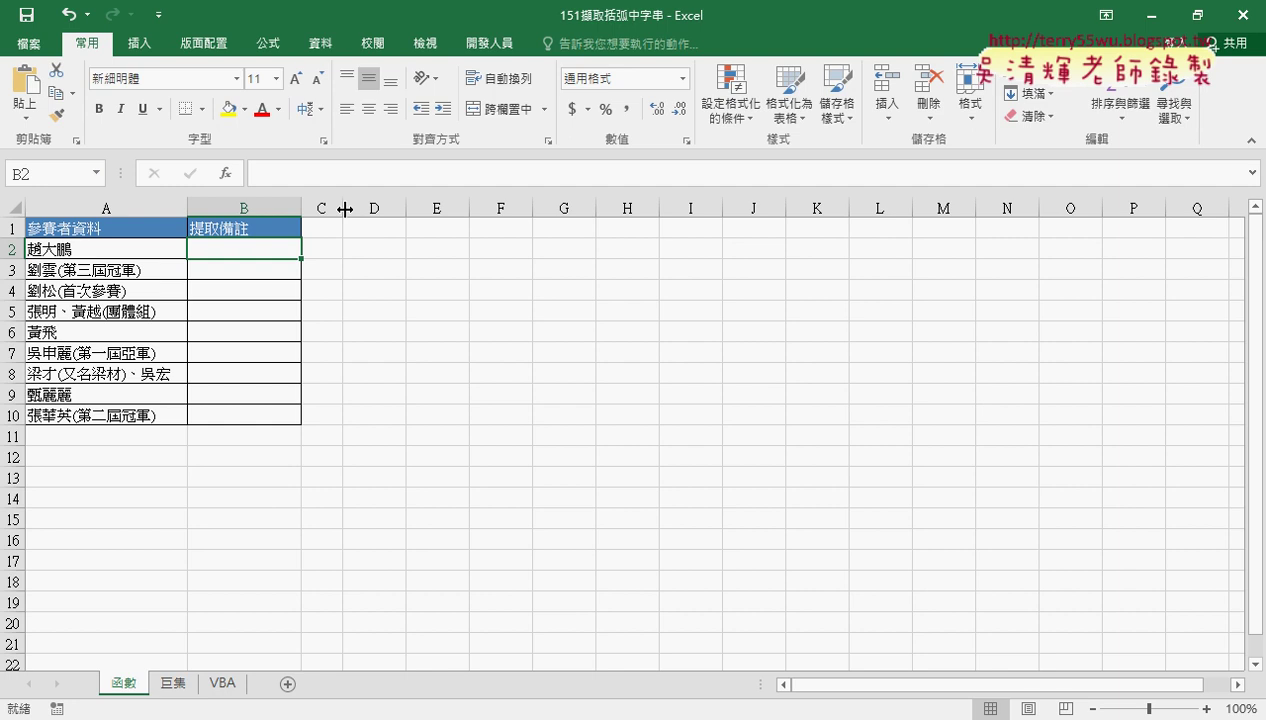
left_click(433, 368)
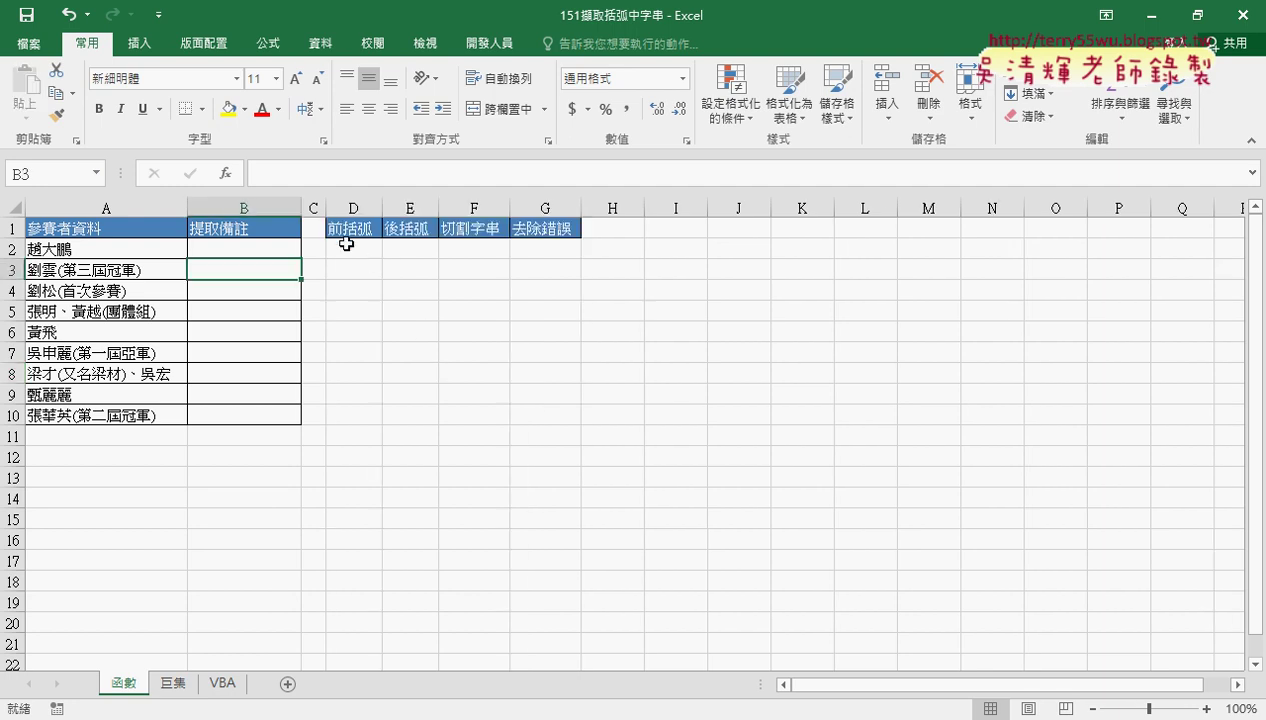
left_click(349, 228)
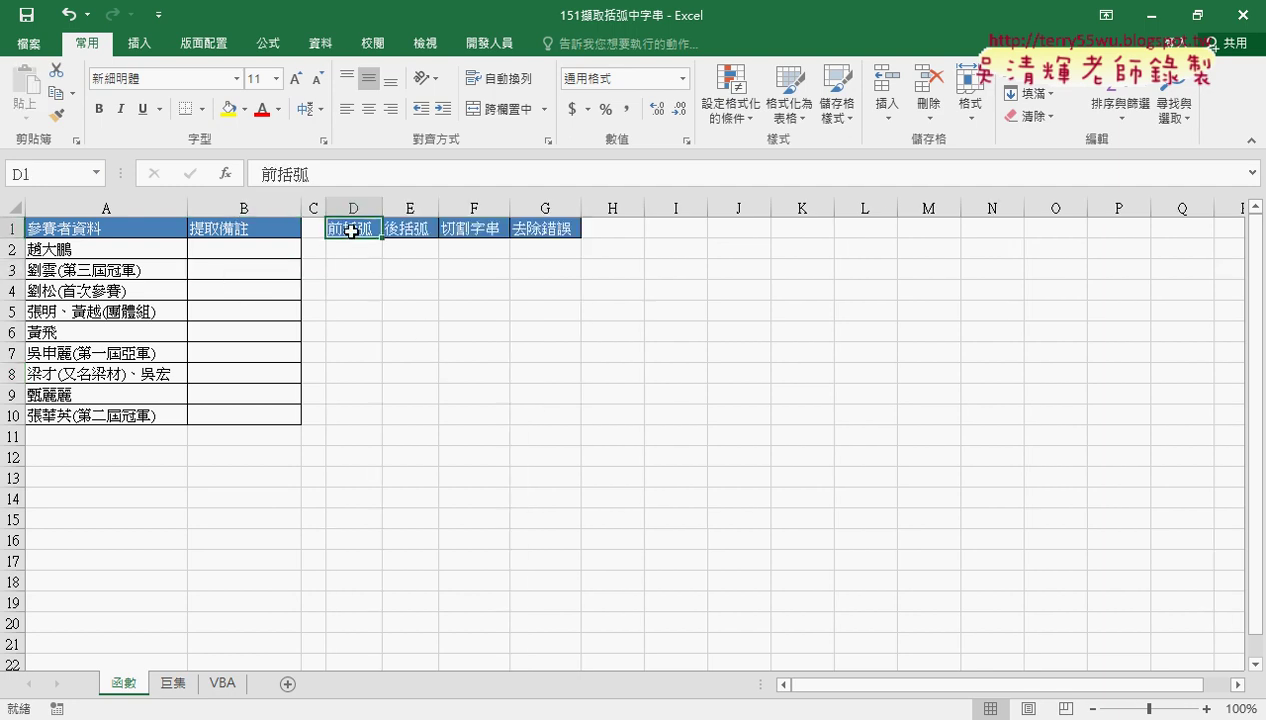
left_click(424, 232)
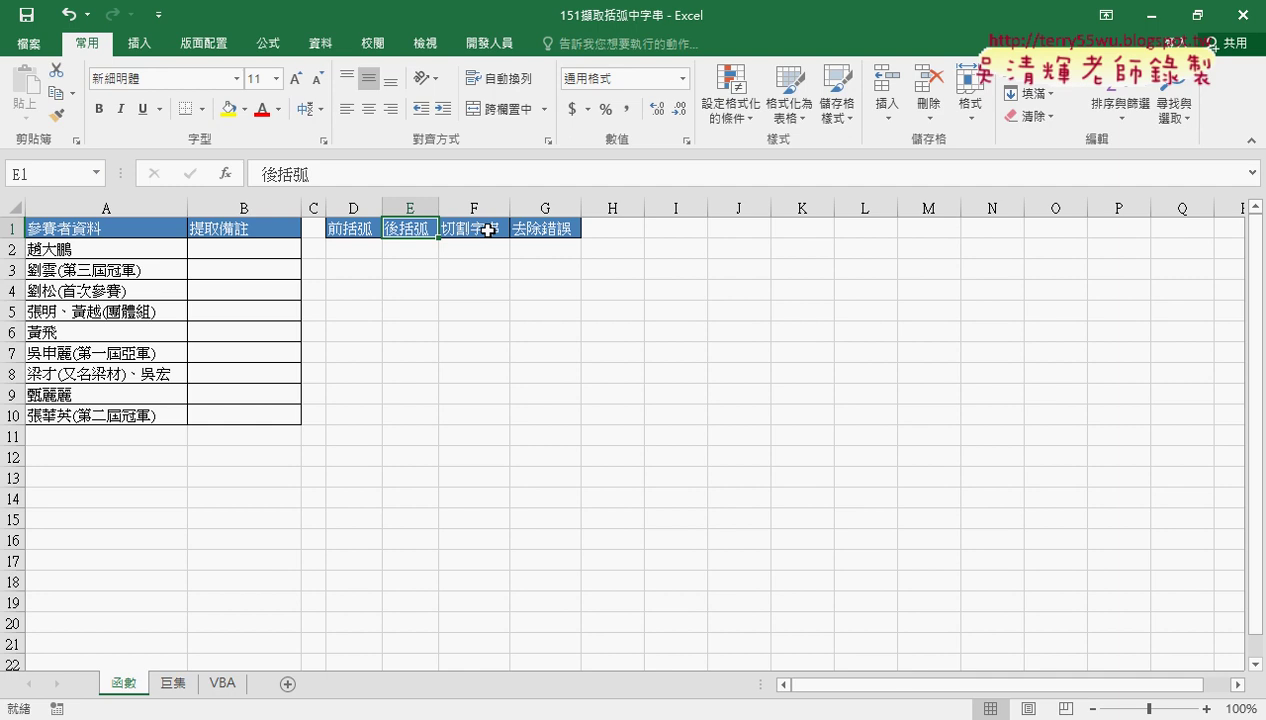
left_click(487, 231)
left_click(467, 272)
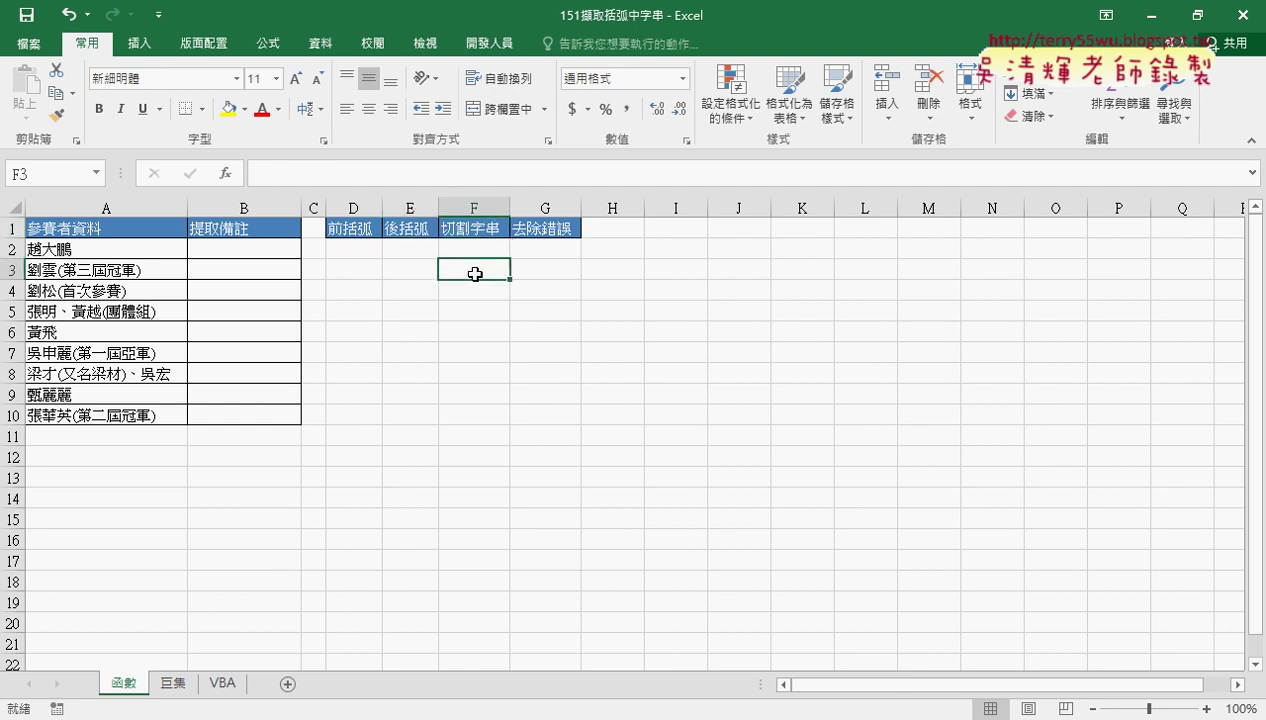
left_click(556, 230)
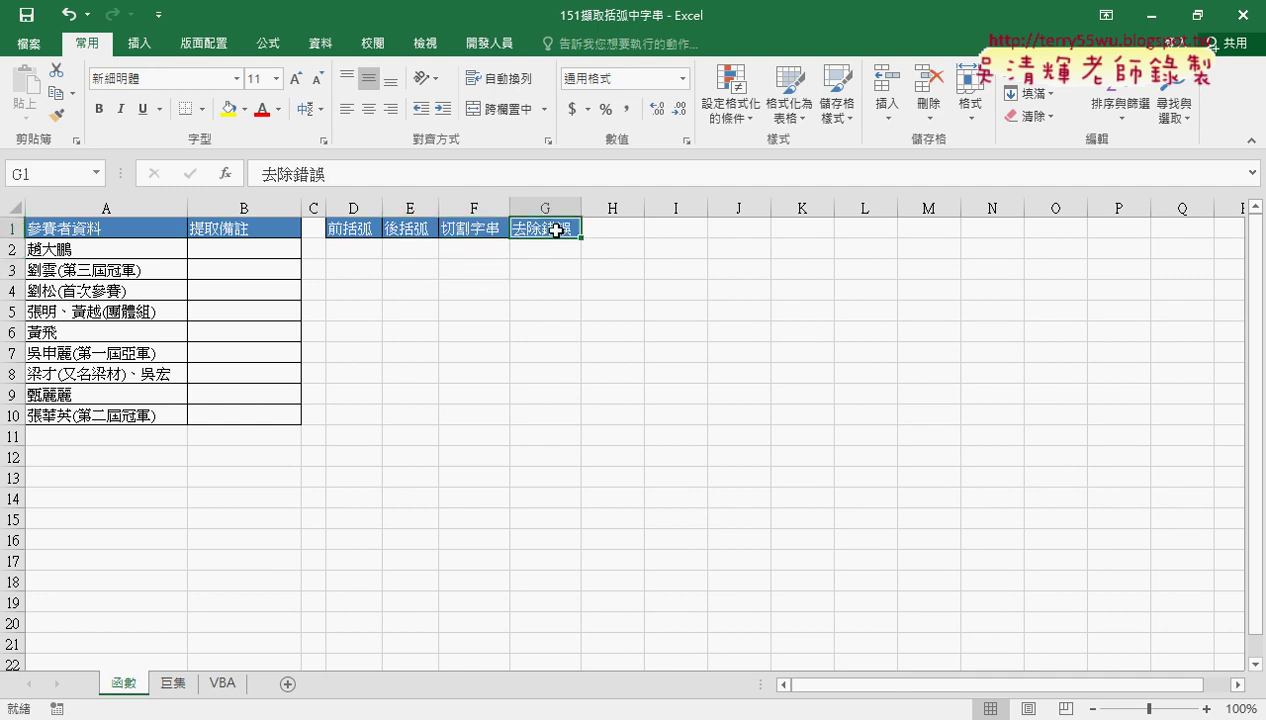
left_click(359, 266)
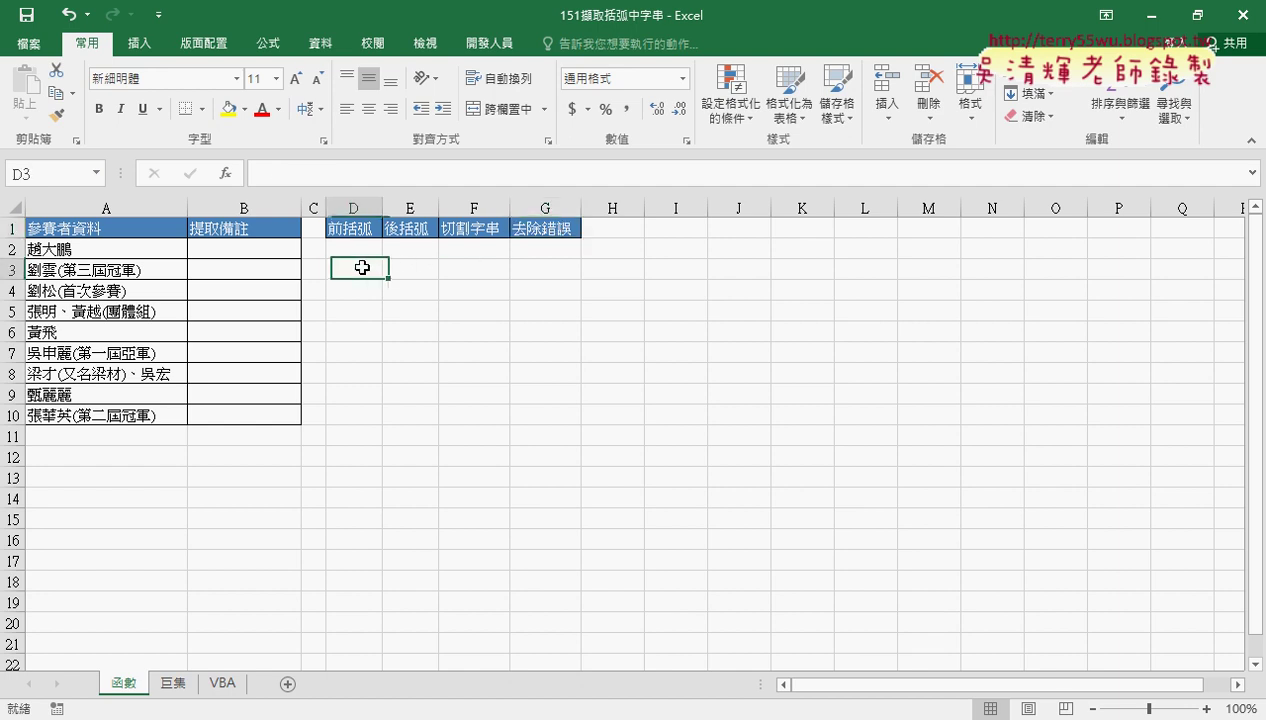
left_click(105, 248)
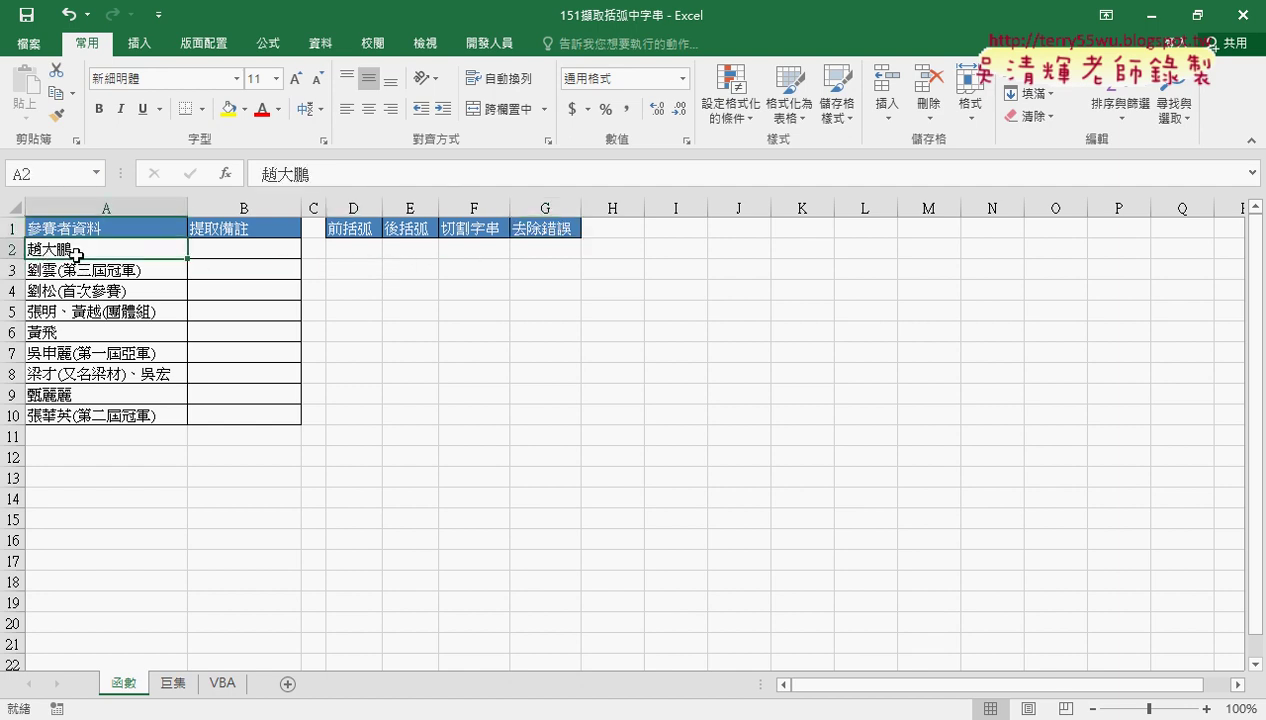
left_click(90, 272)
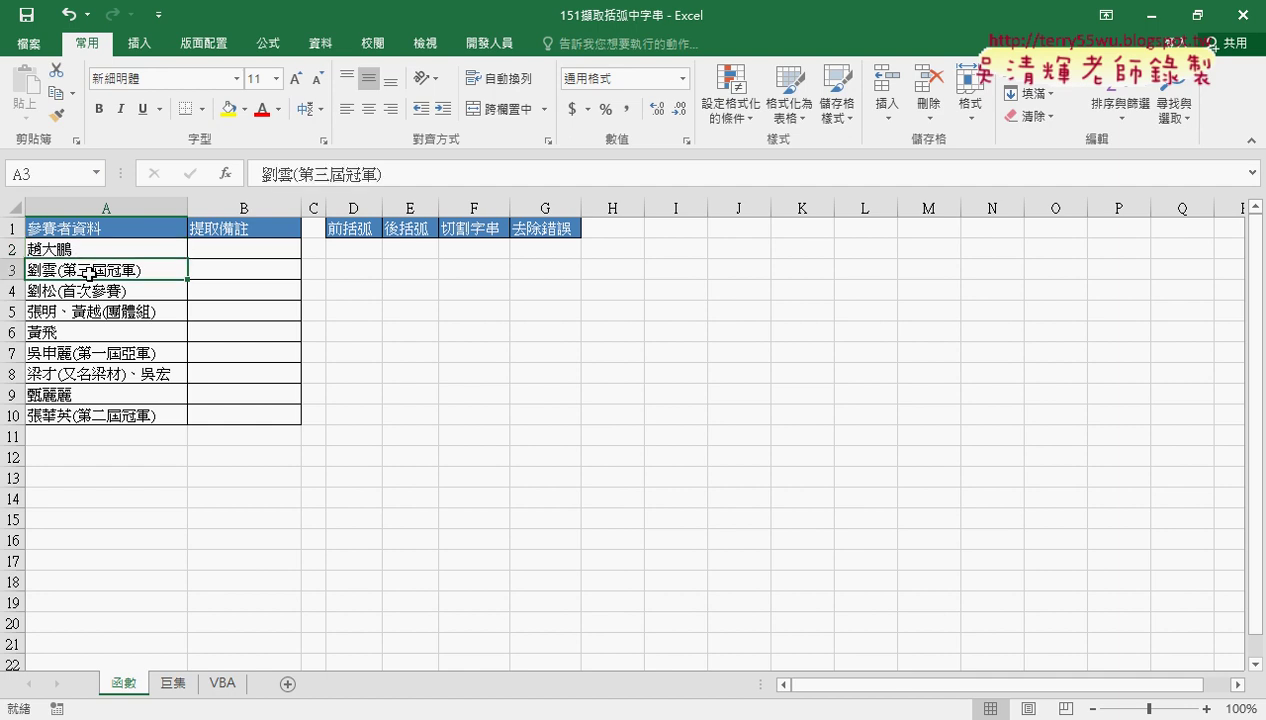
Step: Start a function in D3 and filter the Insert Function list to the 文字 category
left_click(102, 250)
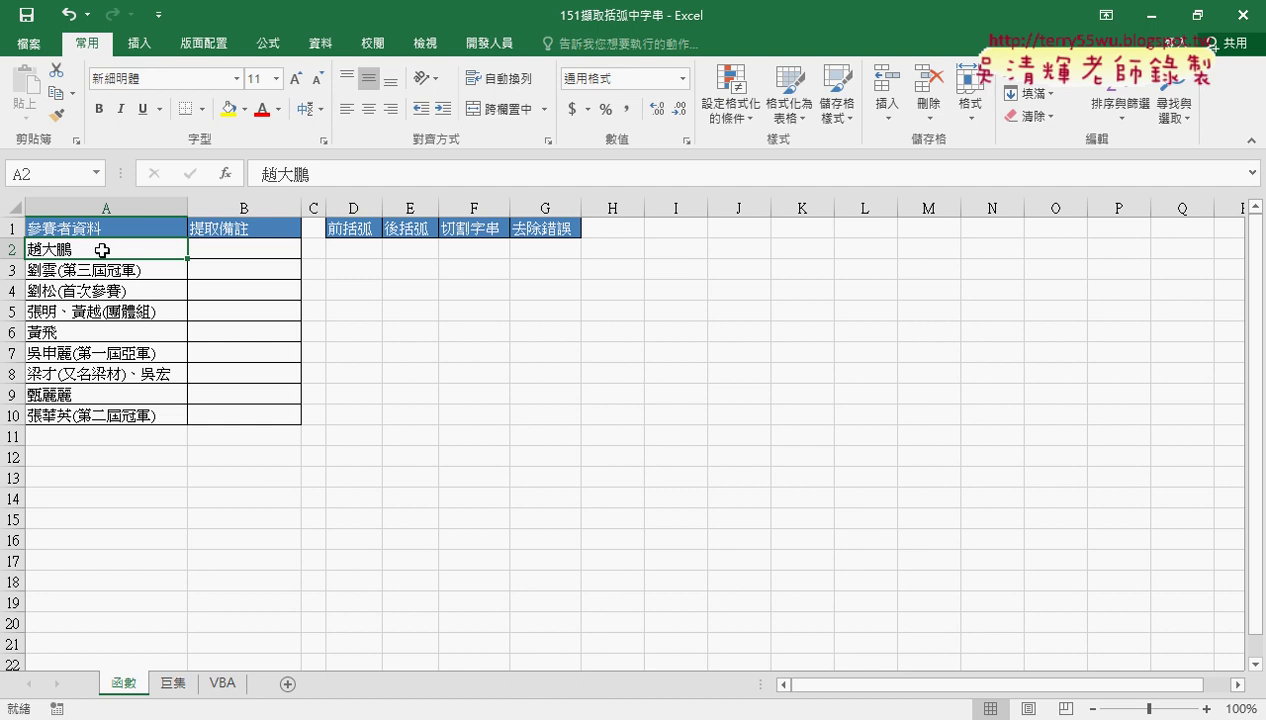
left_click(358, 270)
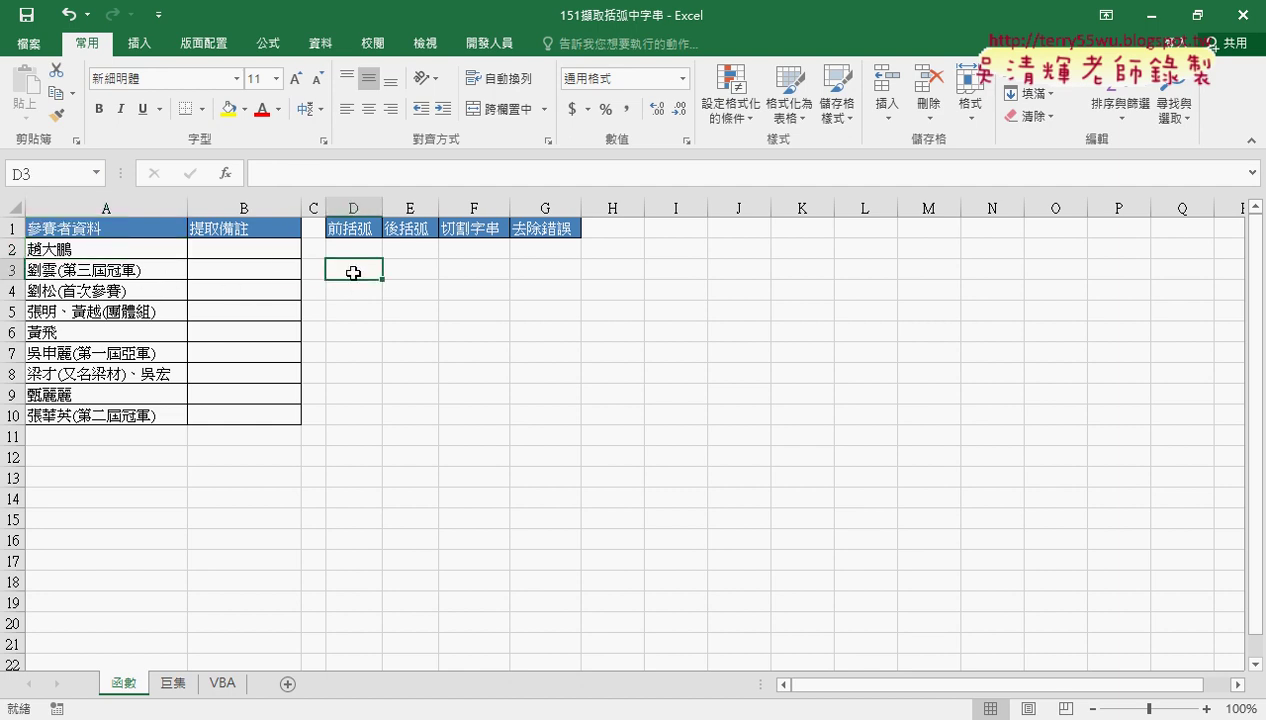
left_click(226, 173)
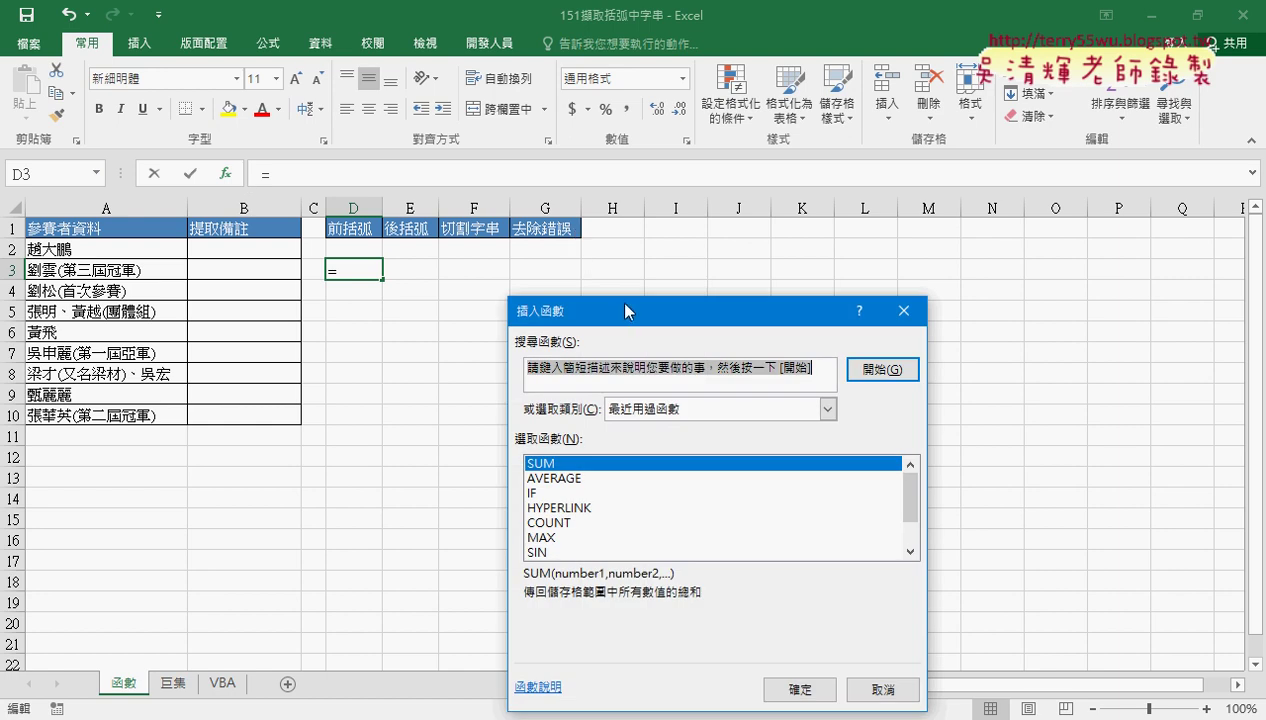
left_click_drag(620, 312, 571, 72)
left_click(622, 176)
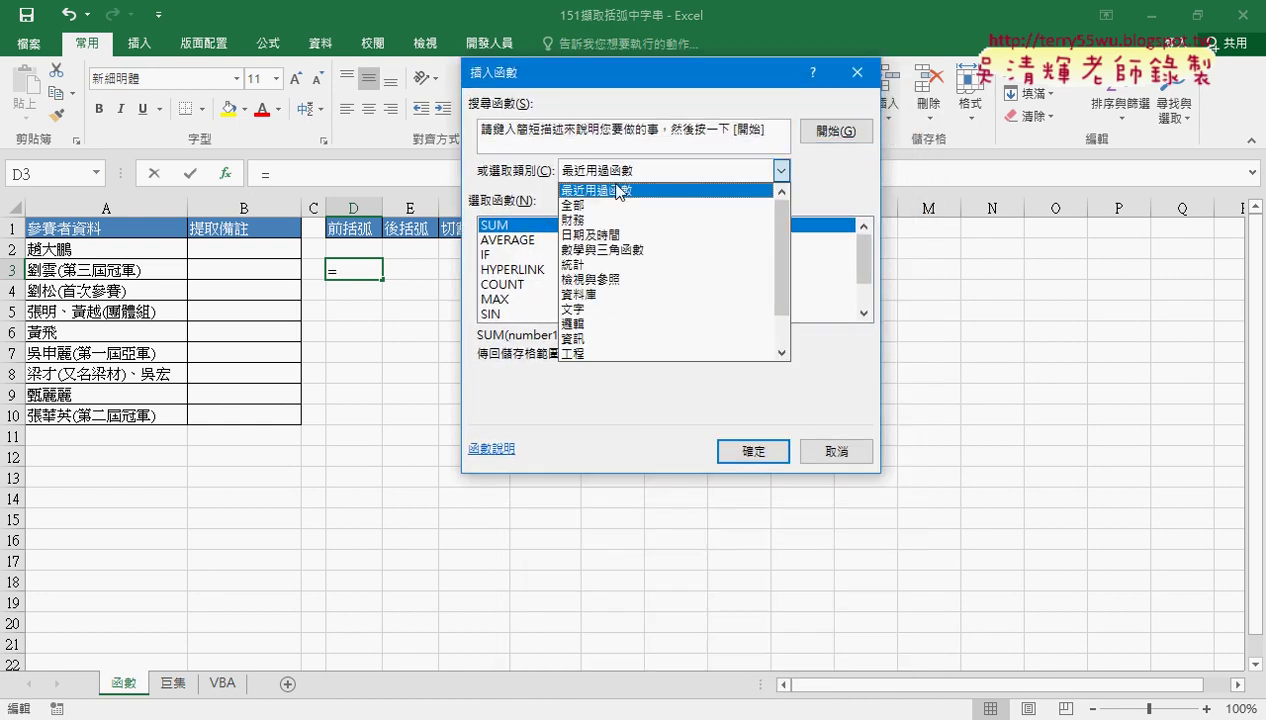
left_click(606, 307)
scroll(866, 313, "down", 2)
scroll(866, 300, "down", 2)
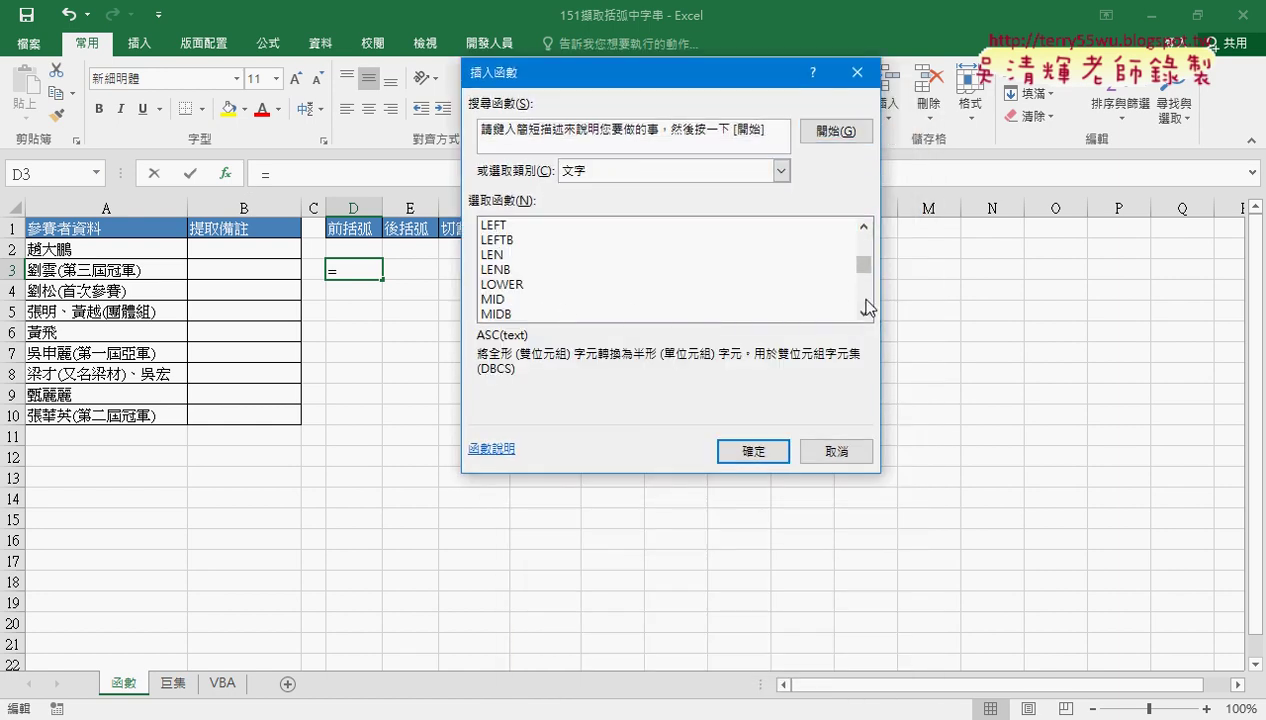
left_click(865, 227)
left_click(865, 226)
left_click(865, 226)
left_click(865, 226)
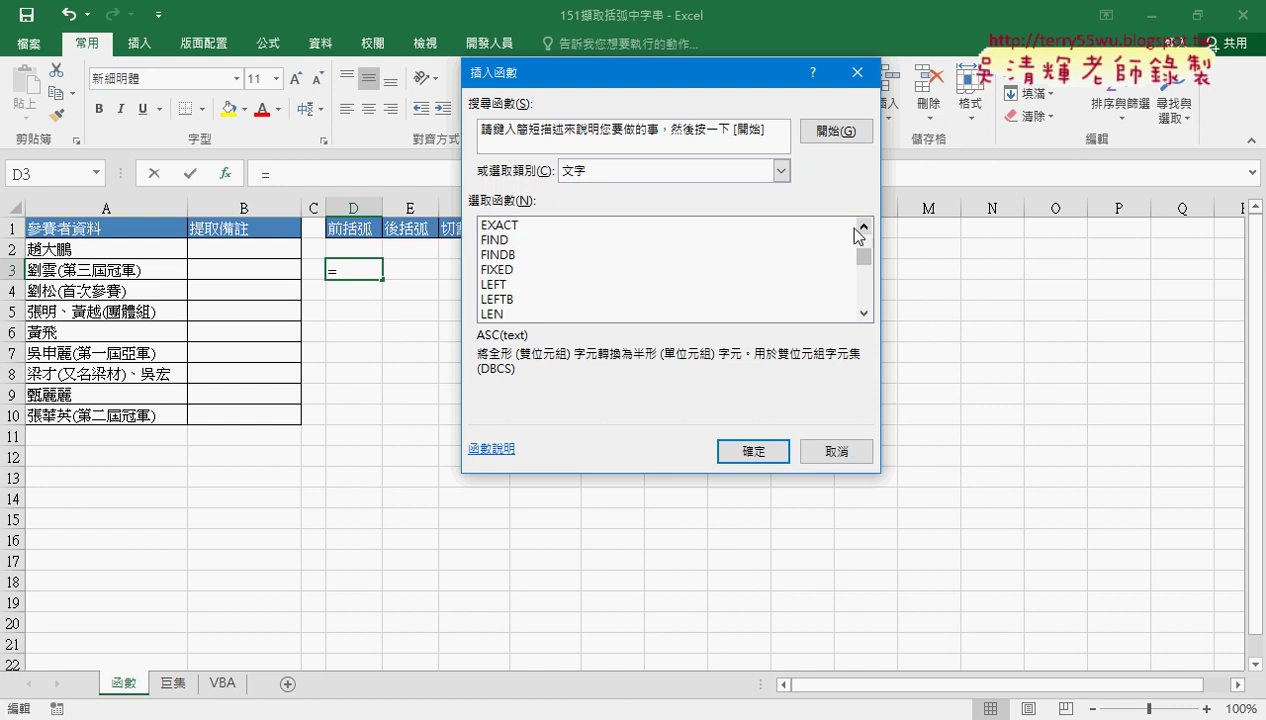
Step: Compare the FIND and SEARCH descriptions, then choose FIND and confirm
left_click(609, 245)
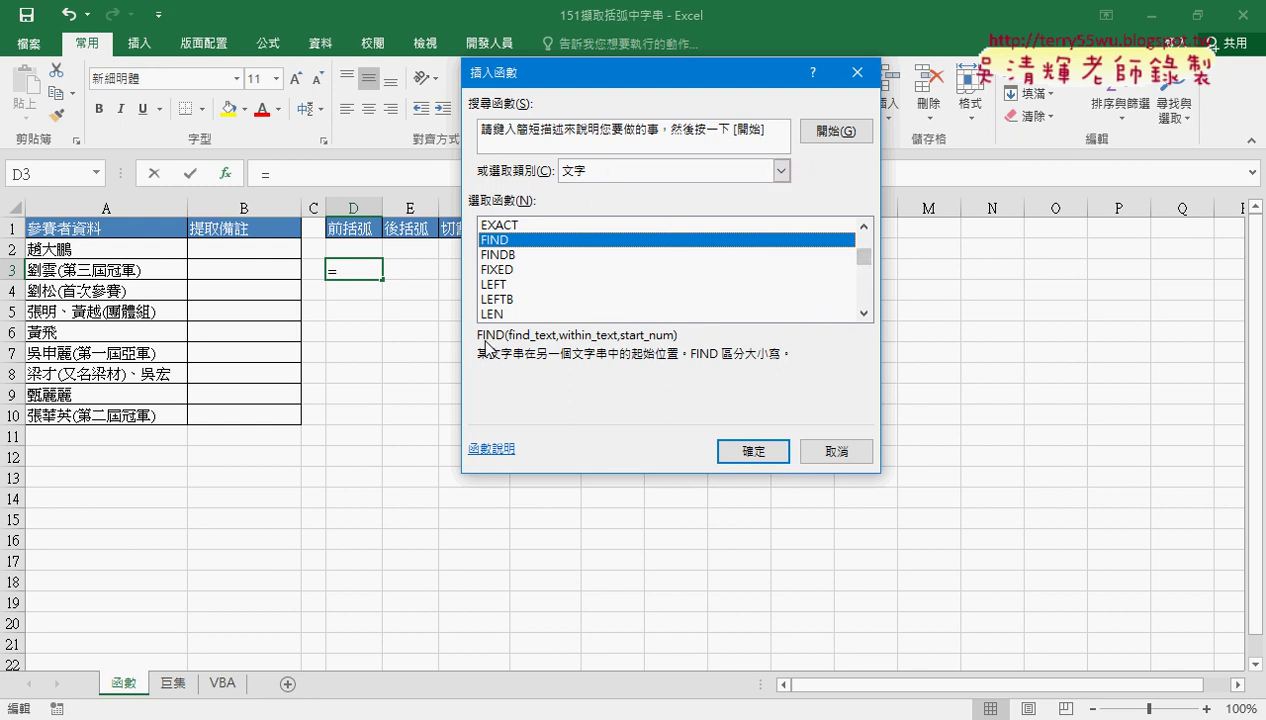
left_click_drag(867, 264, 864, 290)
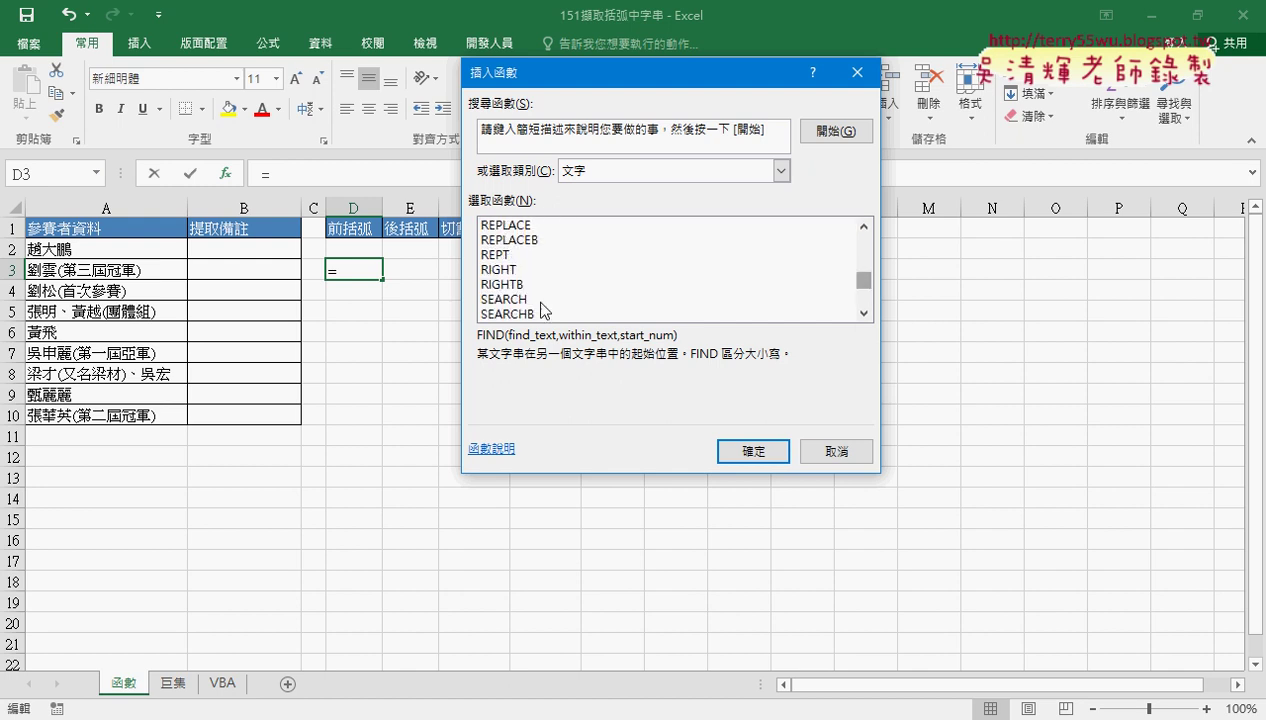
left_click(507, 302)
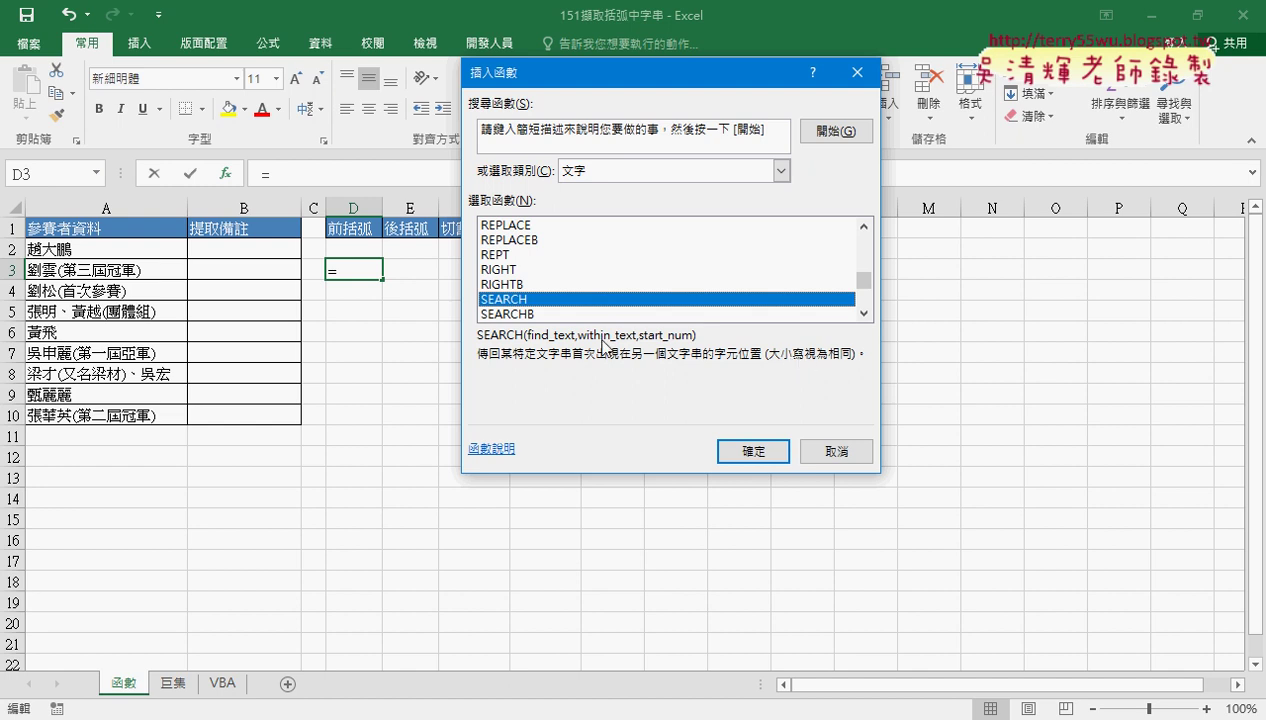
left_click(865, 226)
left_click(865, 227)
left_click(865, 226)
left_click(865, 226)
left_click(668, 226)
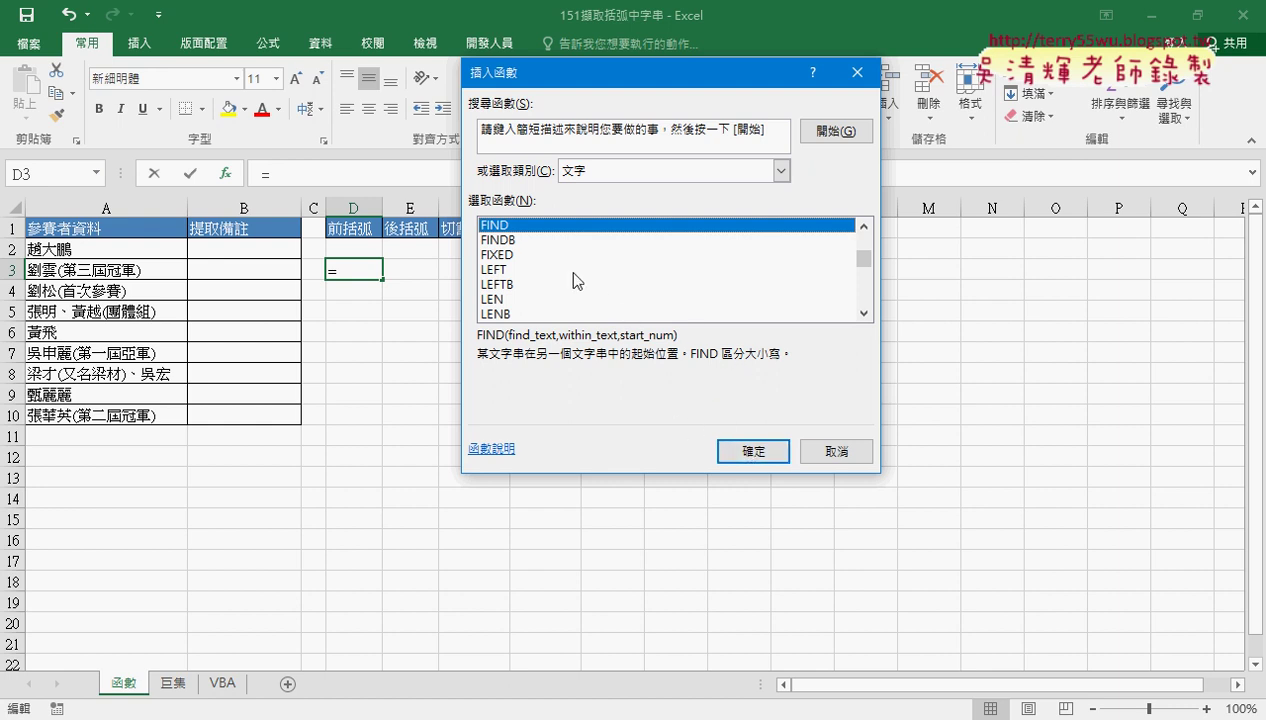
left_click(753, 455)
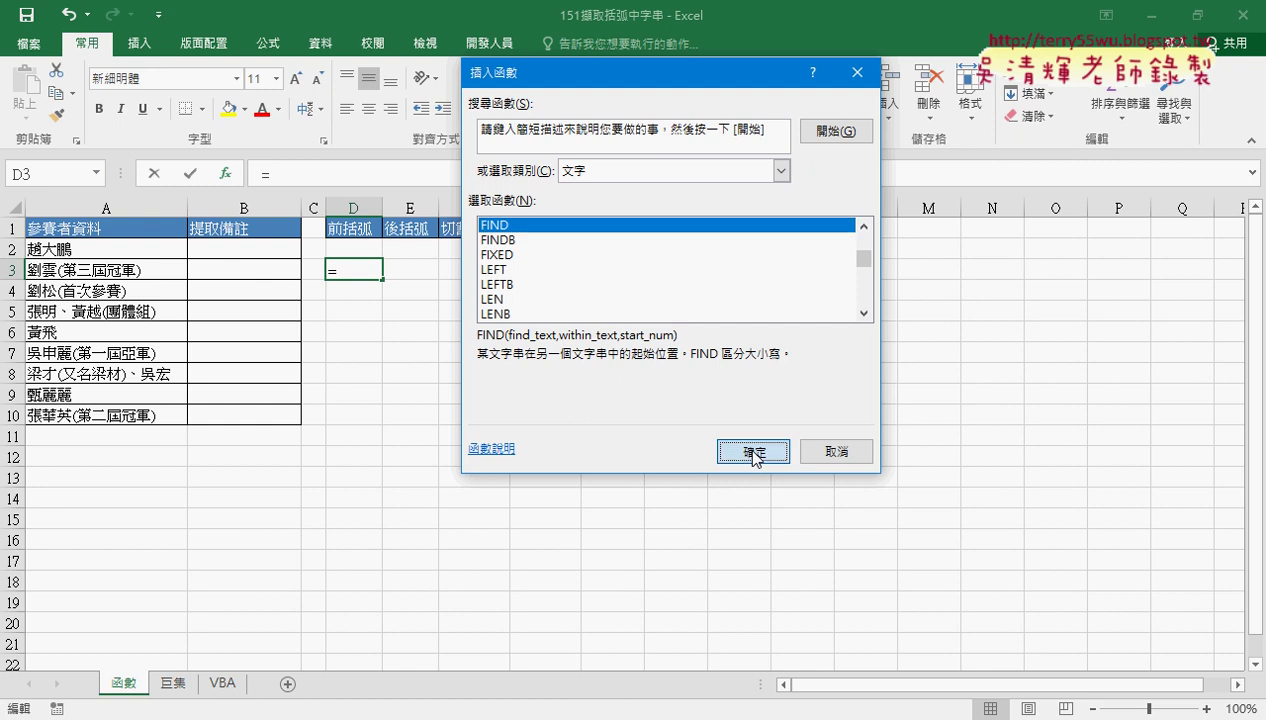
Step: Set FIND's Find_text to ( and Within_text to A3
left_click_drag(616, 127, 697, 175)
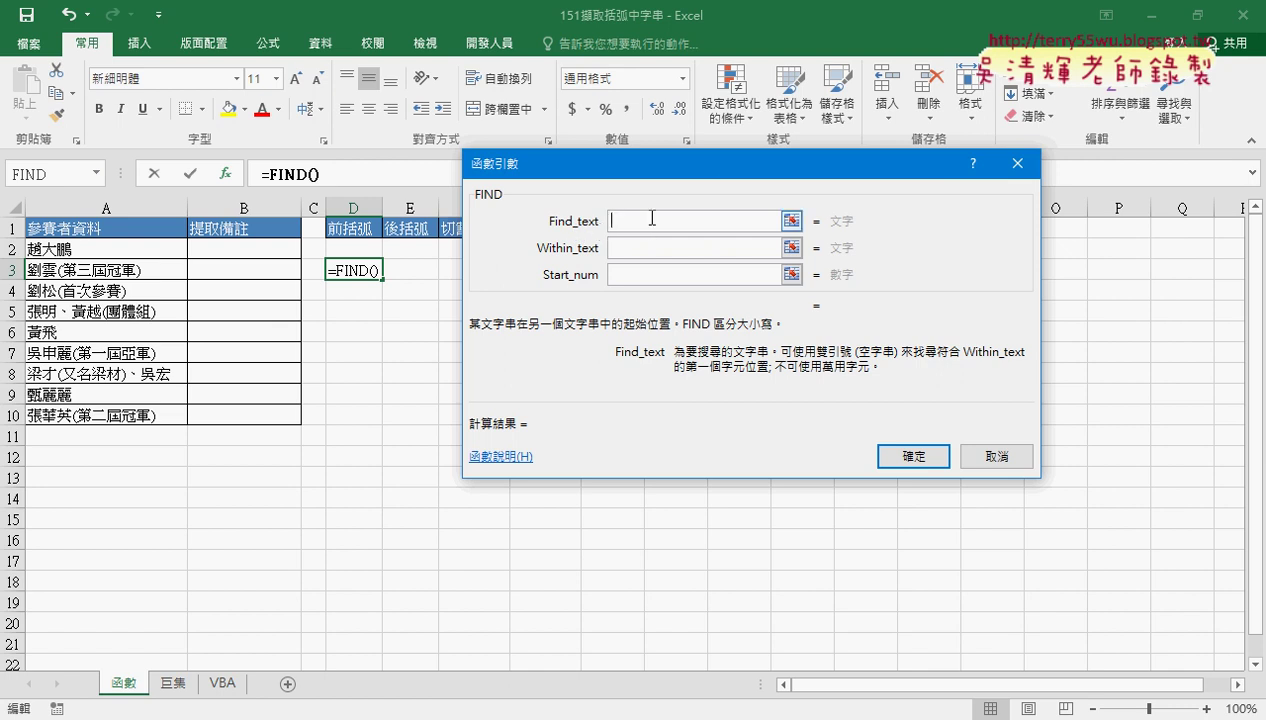
type("(")
left_click(640, 251)
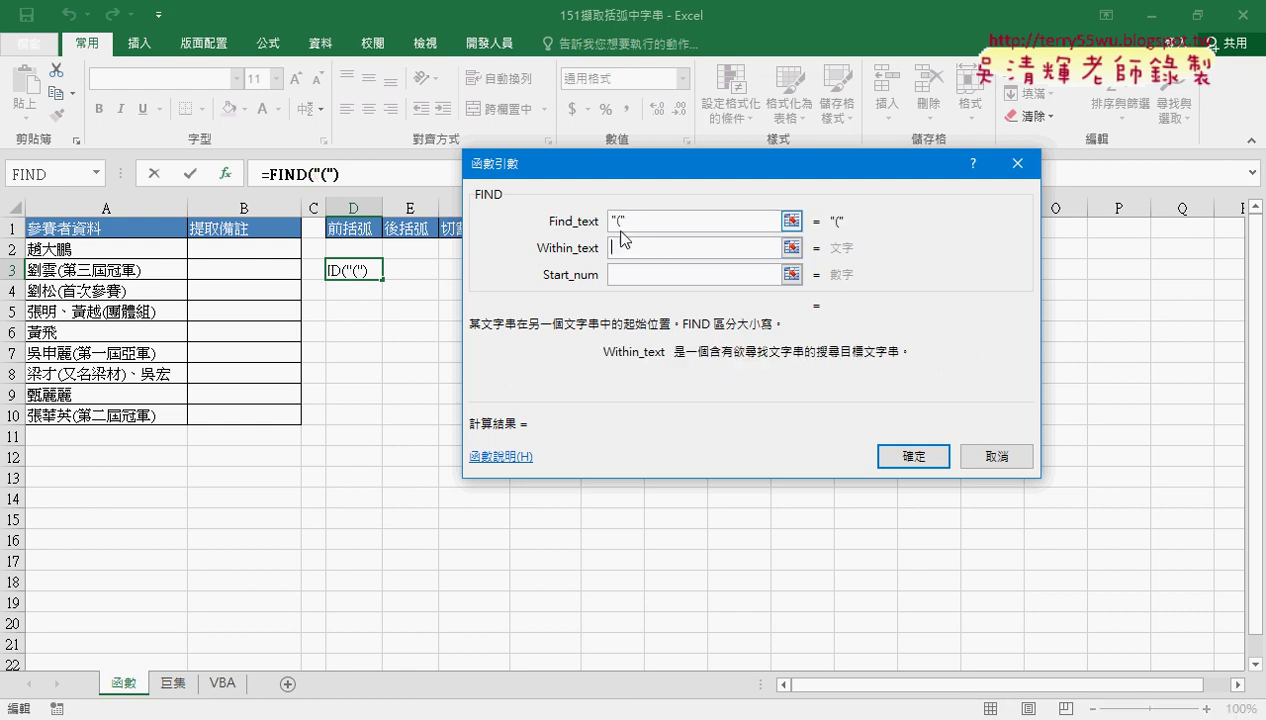
left_click(74, 270)
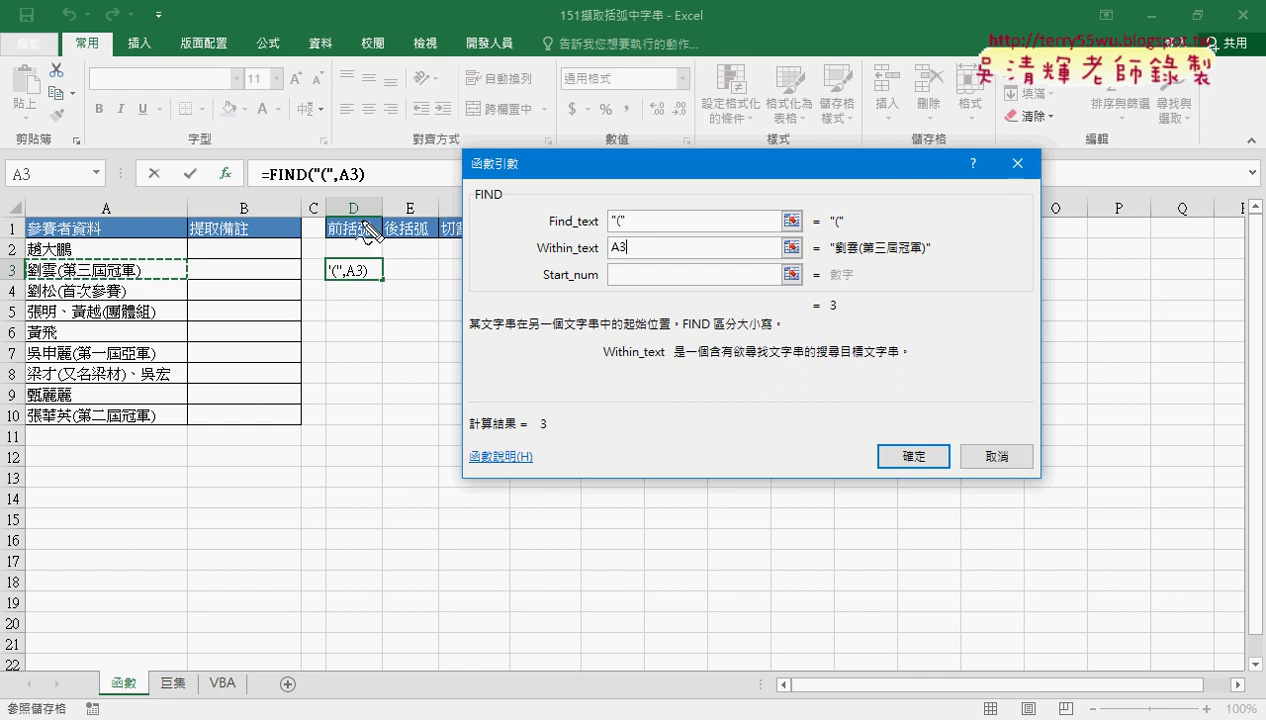
Step: Annotate the arguments and the result 3, then confirm =FIND("(",A3) in D3
mouse_move(610, 230)
left_mouse_down()
mouse_move(627, 229)
mouse_move(628, 255)
left_mouse_up()
left_click_drag(848, 300, 835, 296)
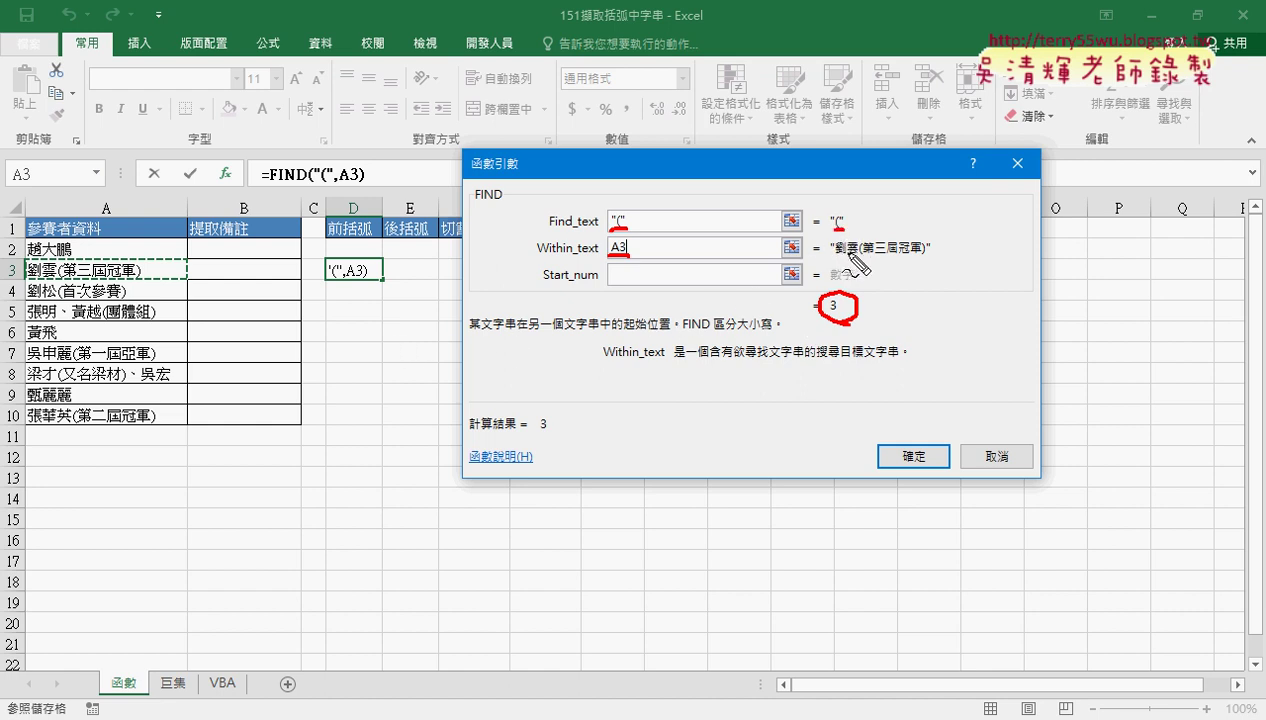
left_click_drag(856, 258, 867, 257)
left_click_drag(549, 230, 598, 229)
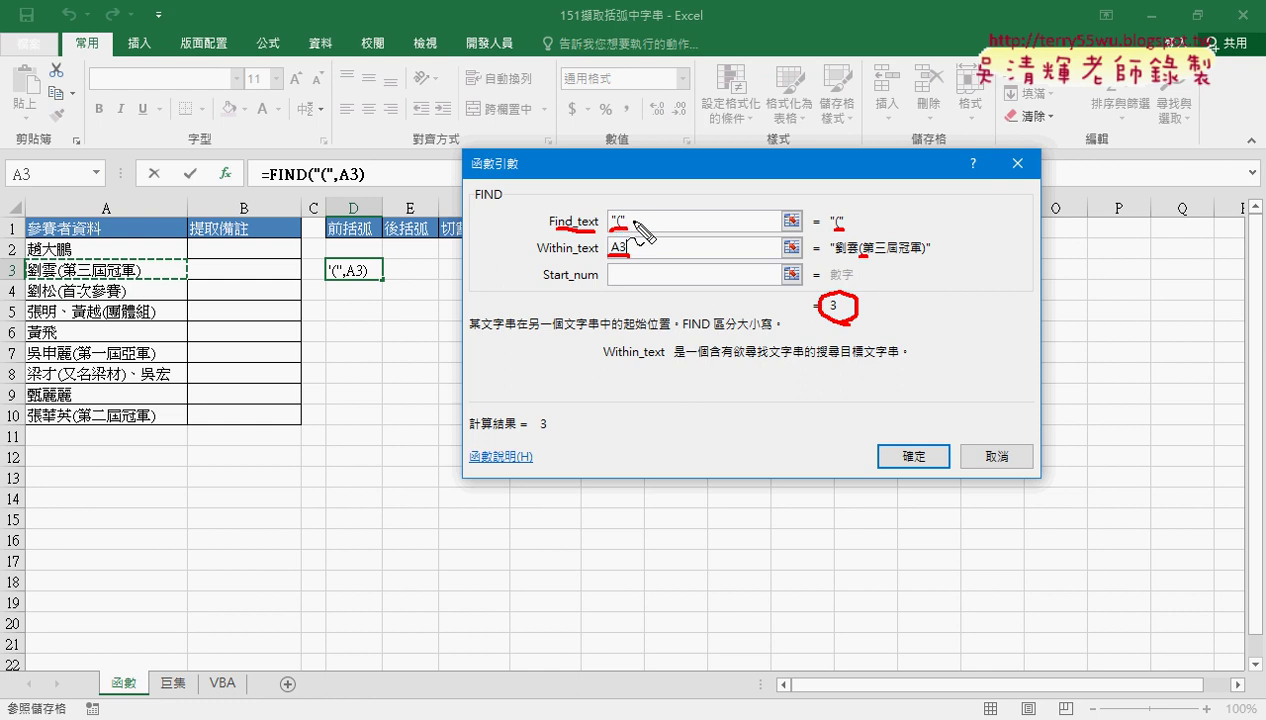
left_click_drag(527, 258, 600, 257)
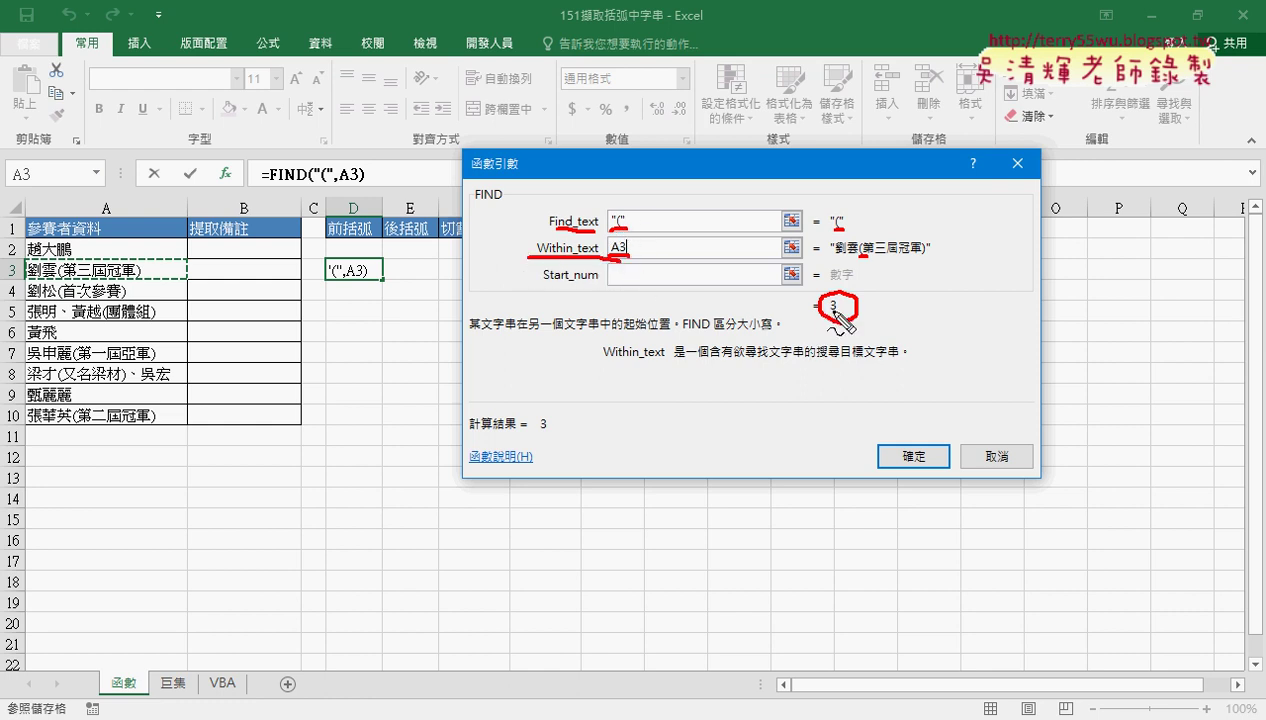
key("Escape")
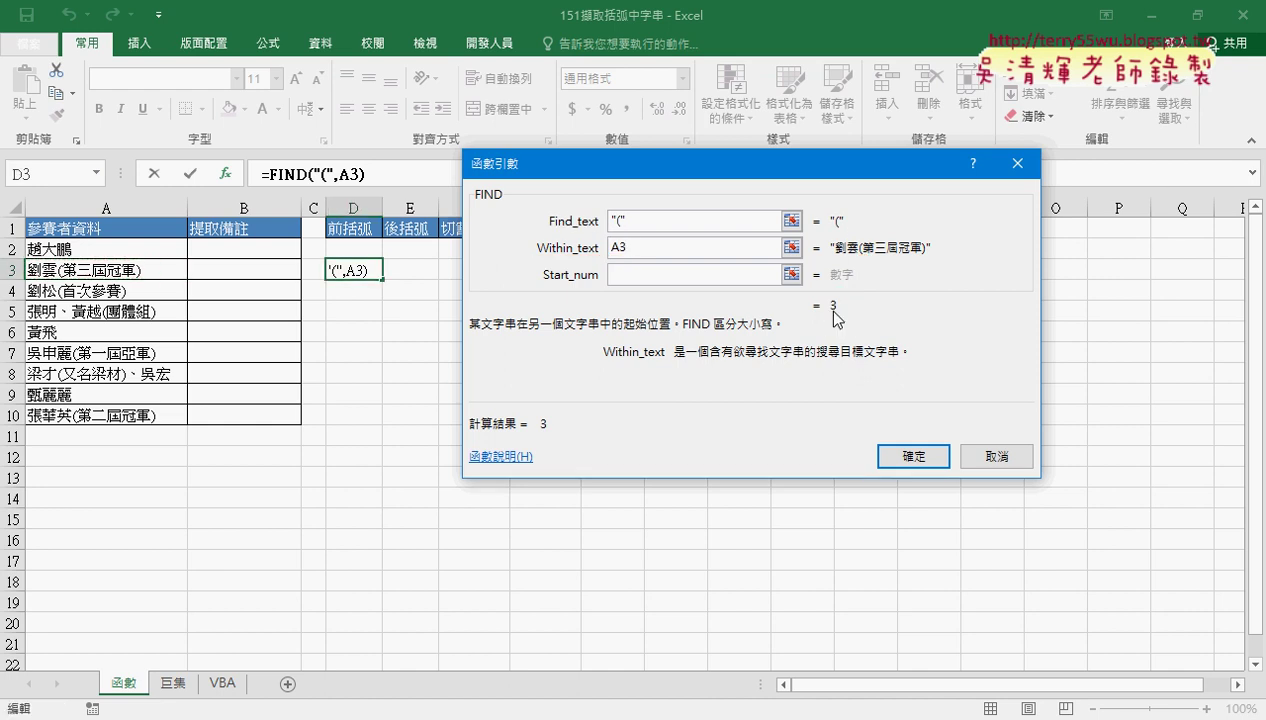
left_click(913, 456)
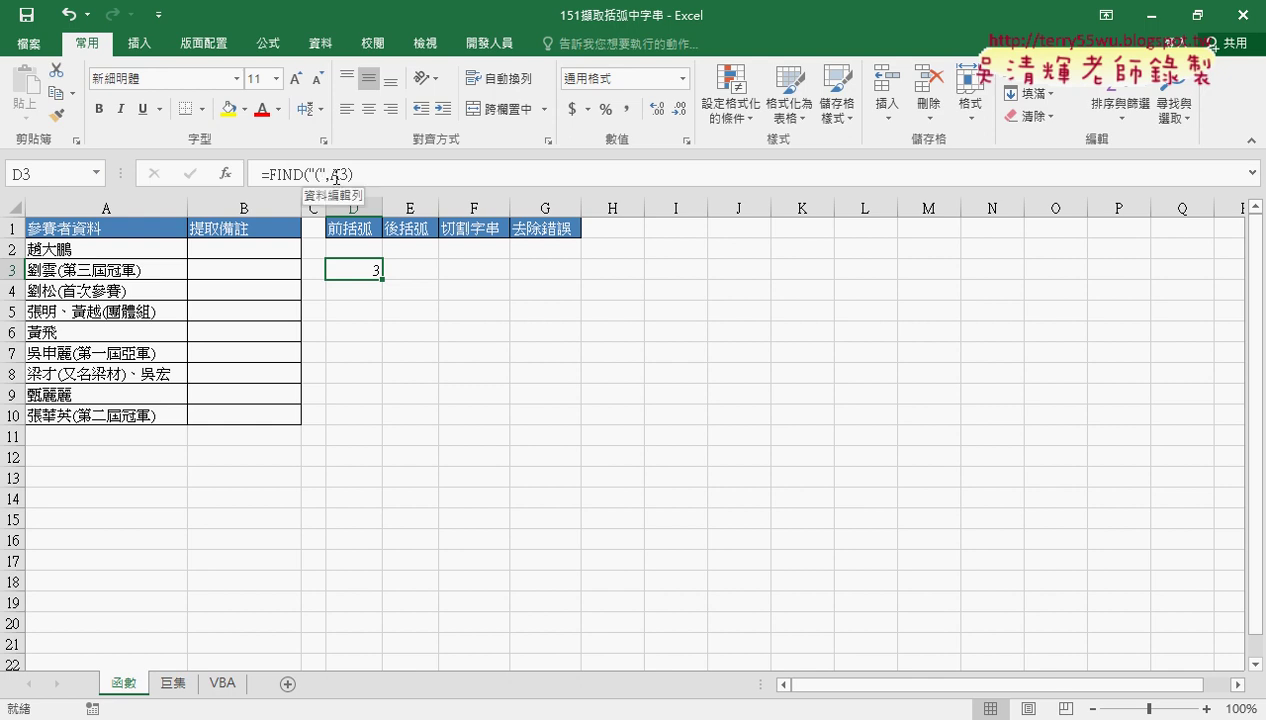
Step: Enter =FIND(")",A3) in E3 from the recently used functions, giving 9, and compare with D3
left_click(414, 262)
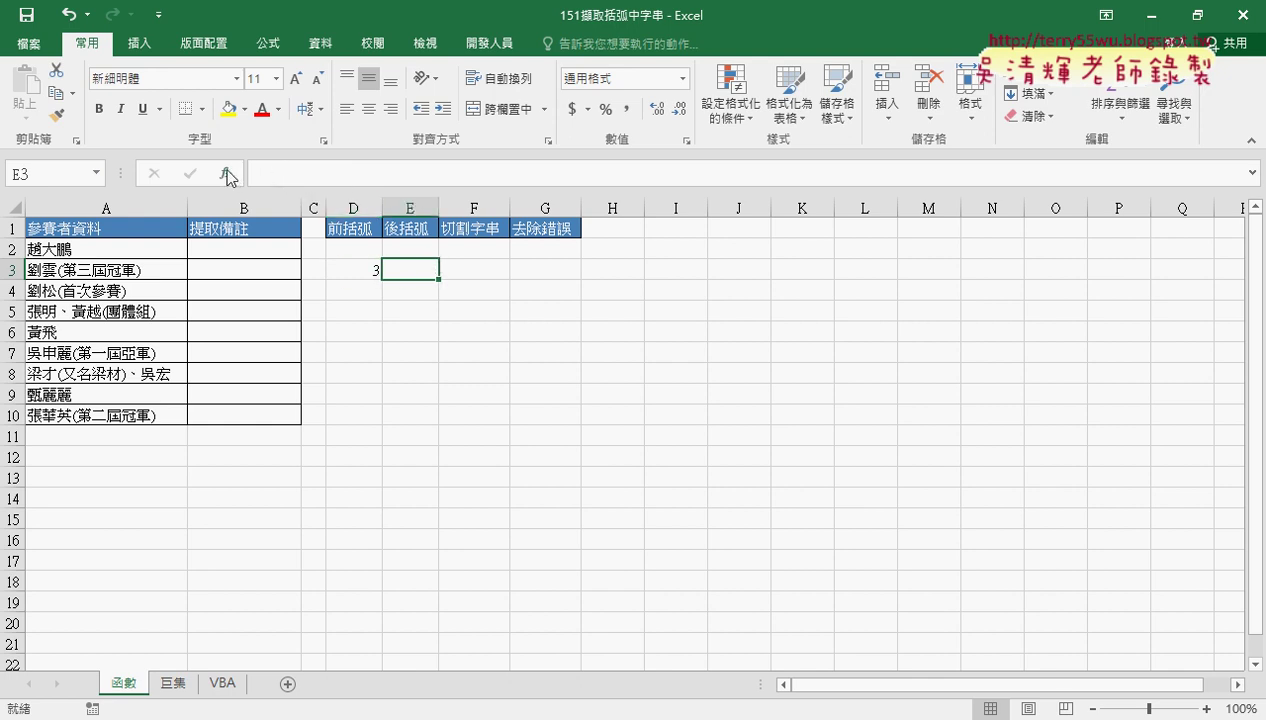
left_click(226, 173)
left_click(861, 218)
left_click(695, 240)
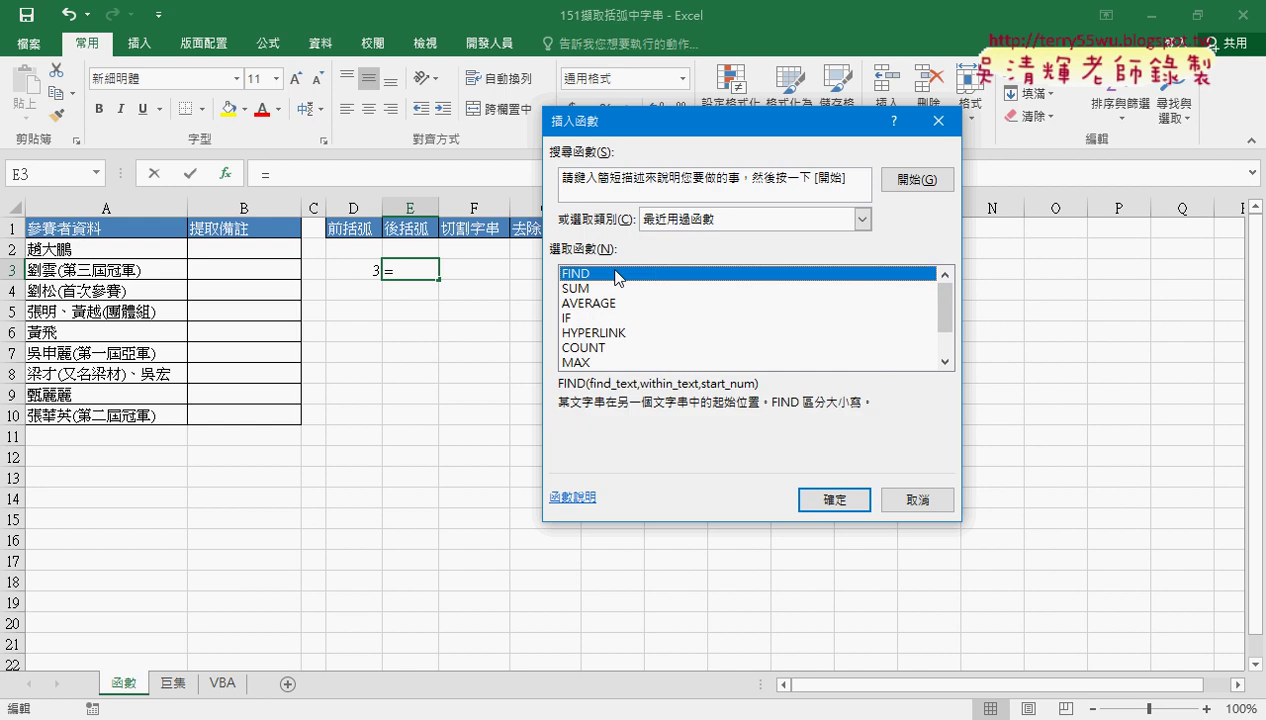
double_click(616, 272)
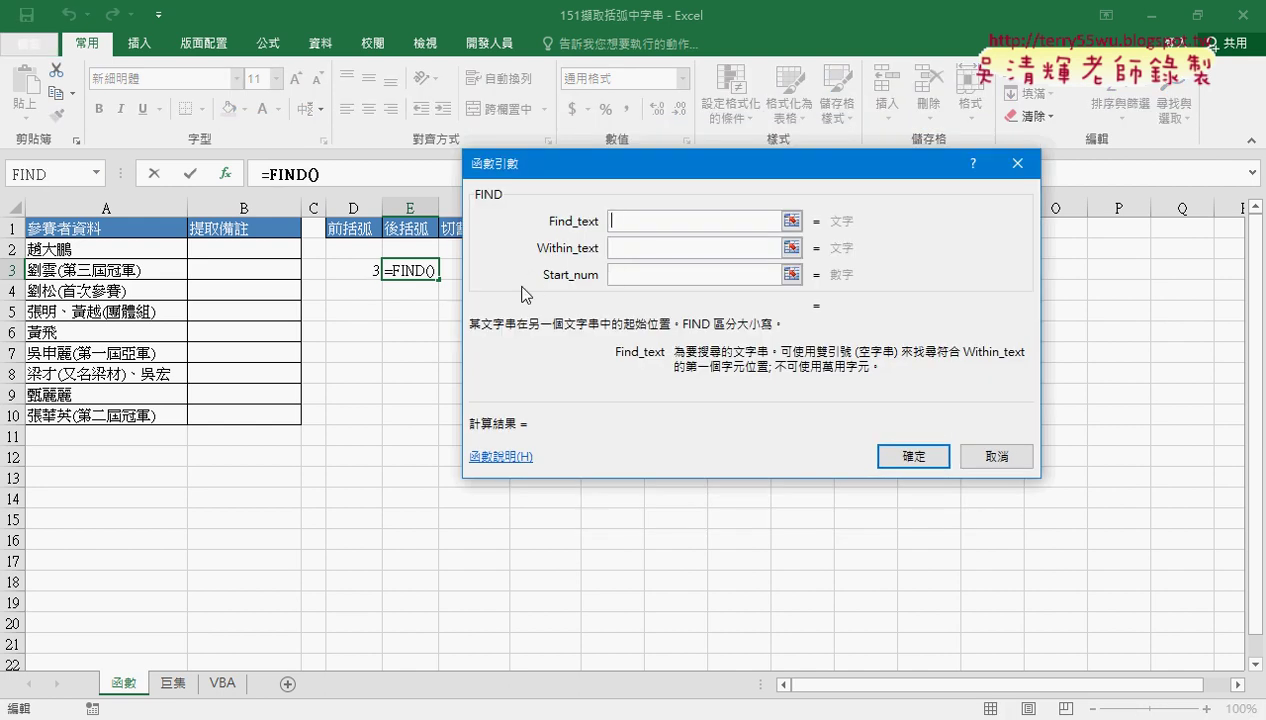
type(")")
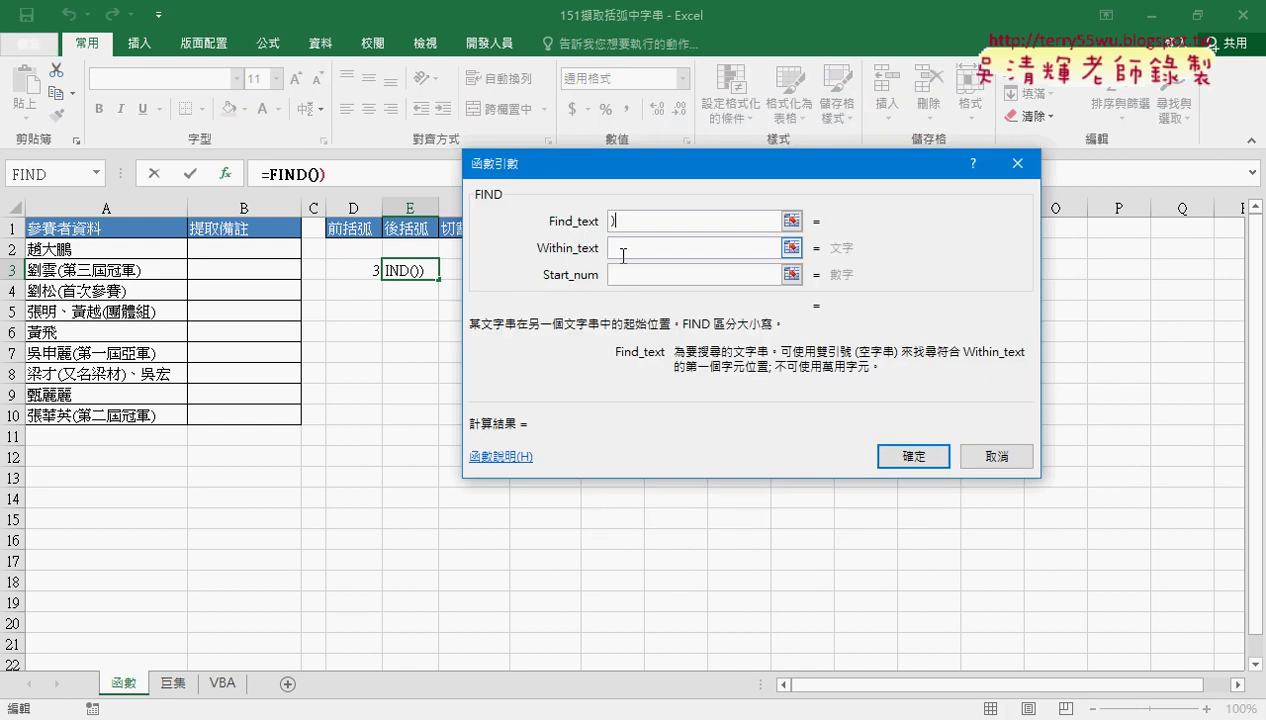
key("Tab")
left_click(118, 272)
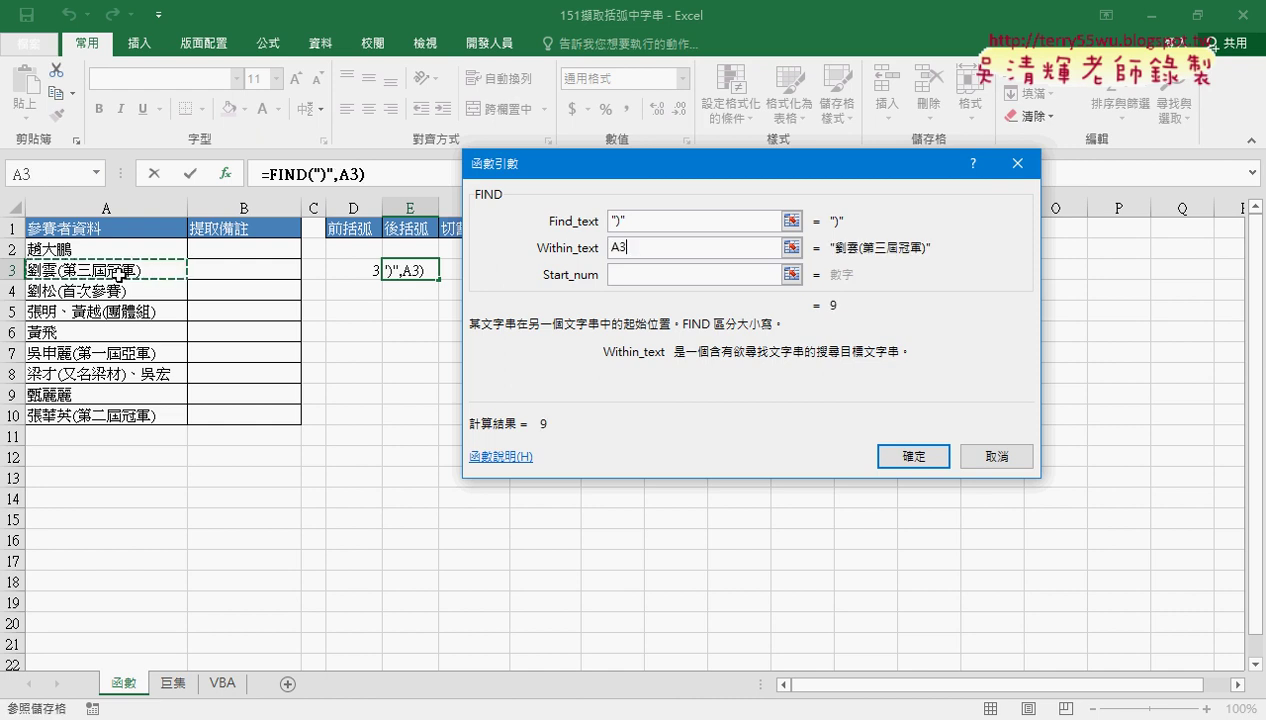
left_click(908, 455)
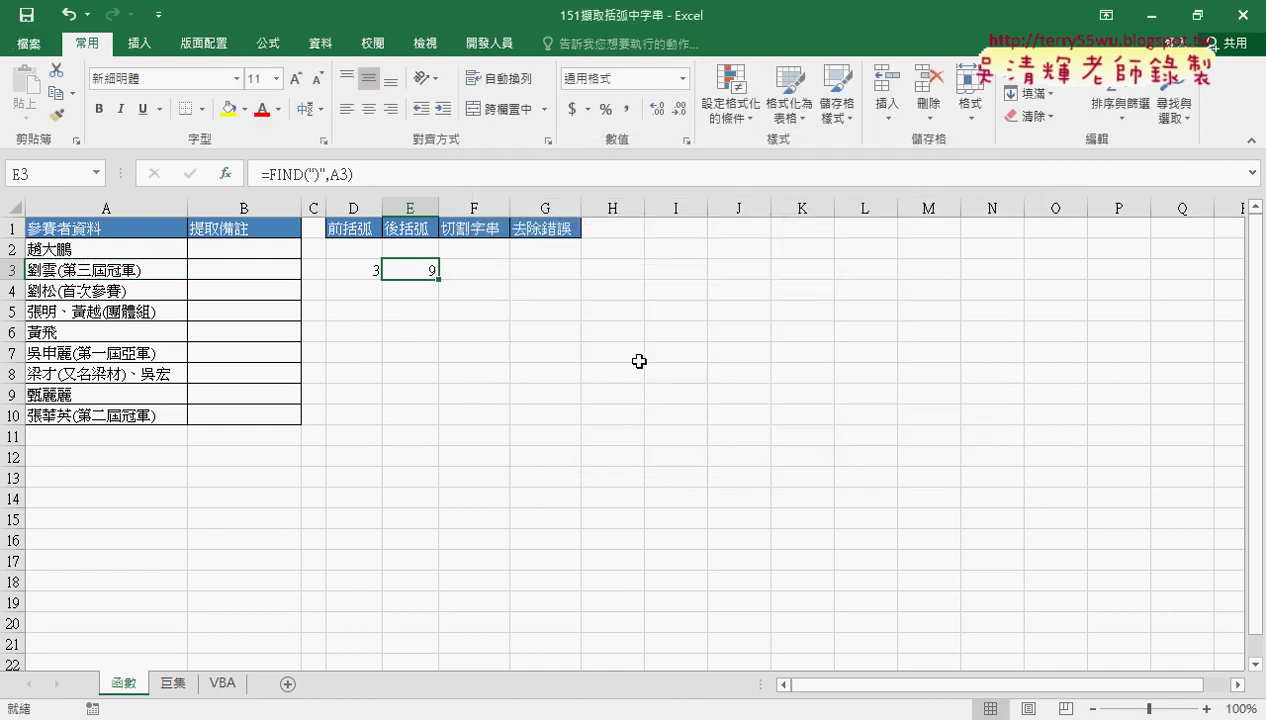
left_click(365, 270)
left_click(418, 275)
left_click(474, 269)
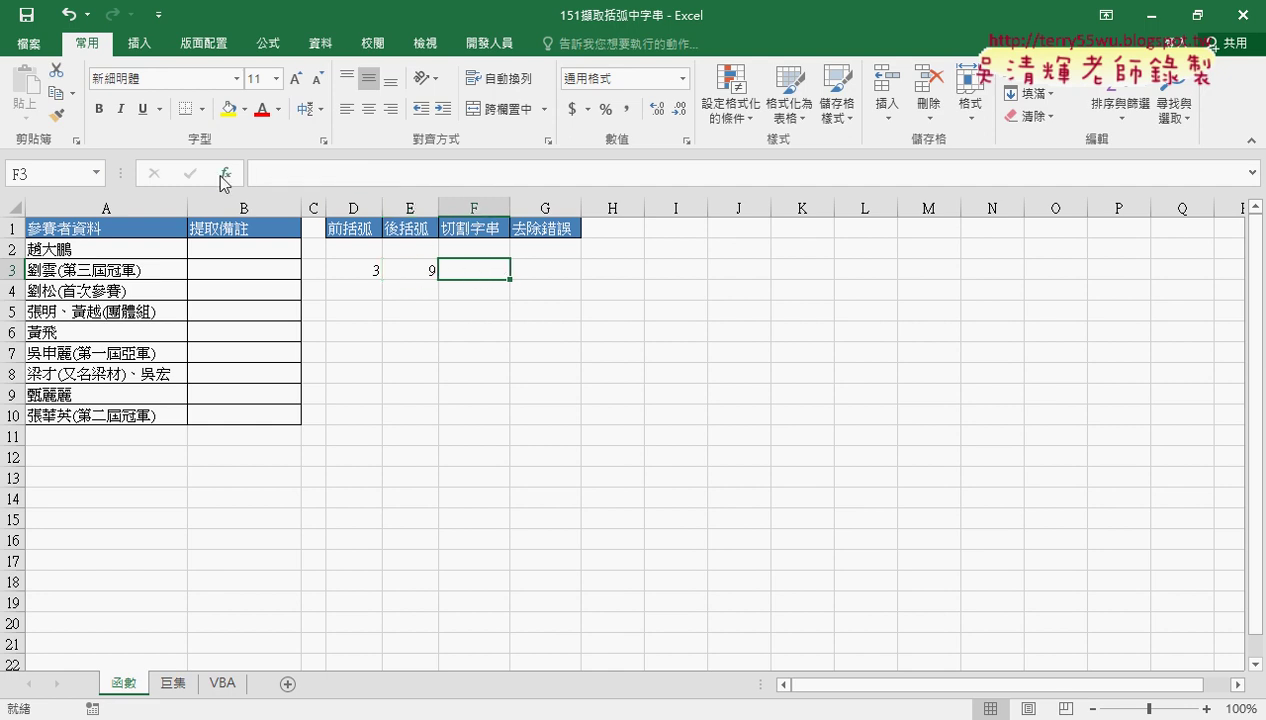
Step: Choose MID from the text functions for cell F3
left_click(225, 174)
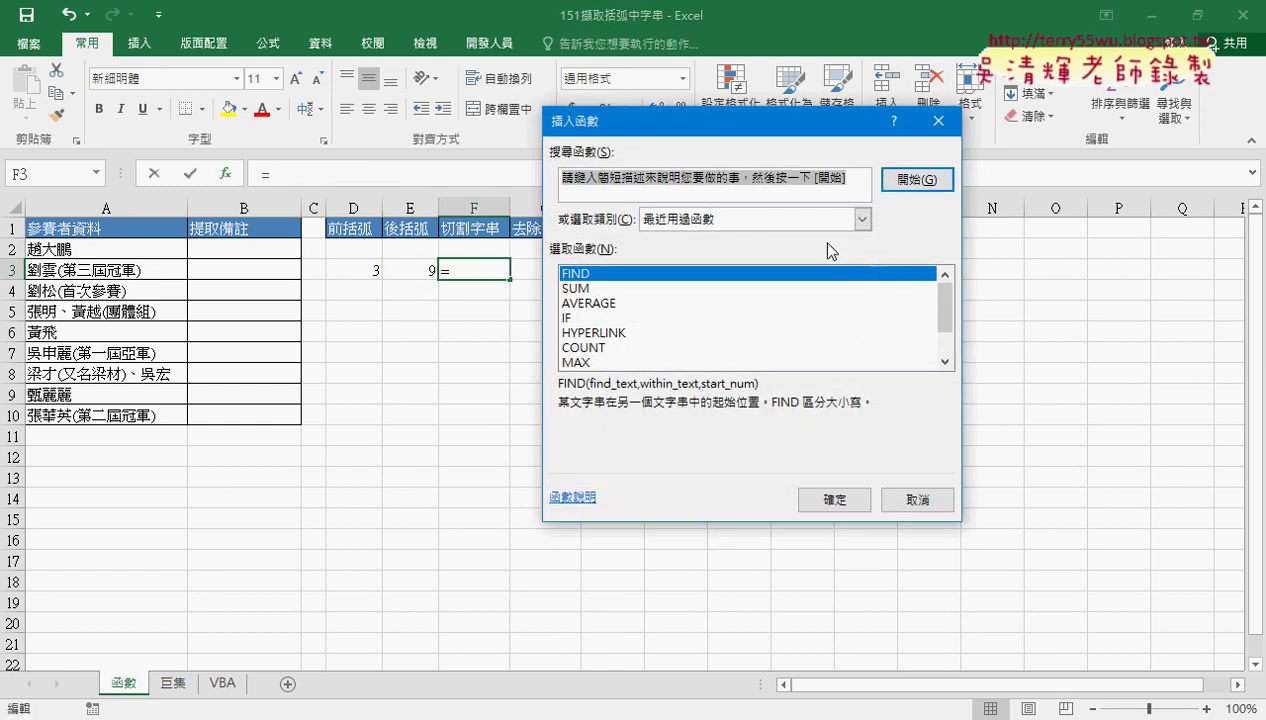
left_click(785, 221)
left_click(760, 356)
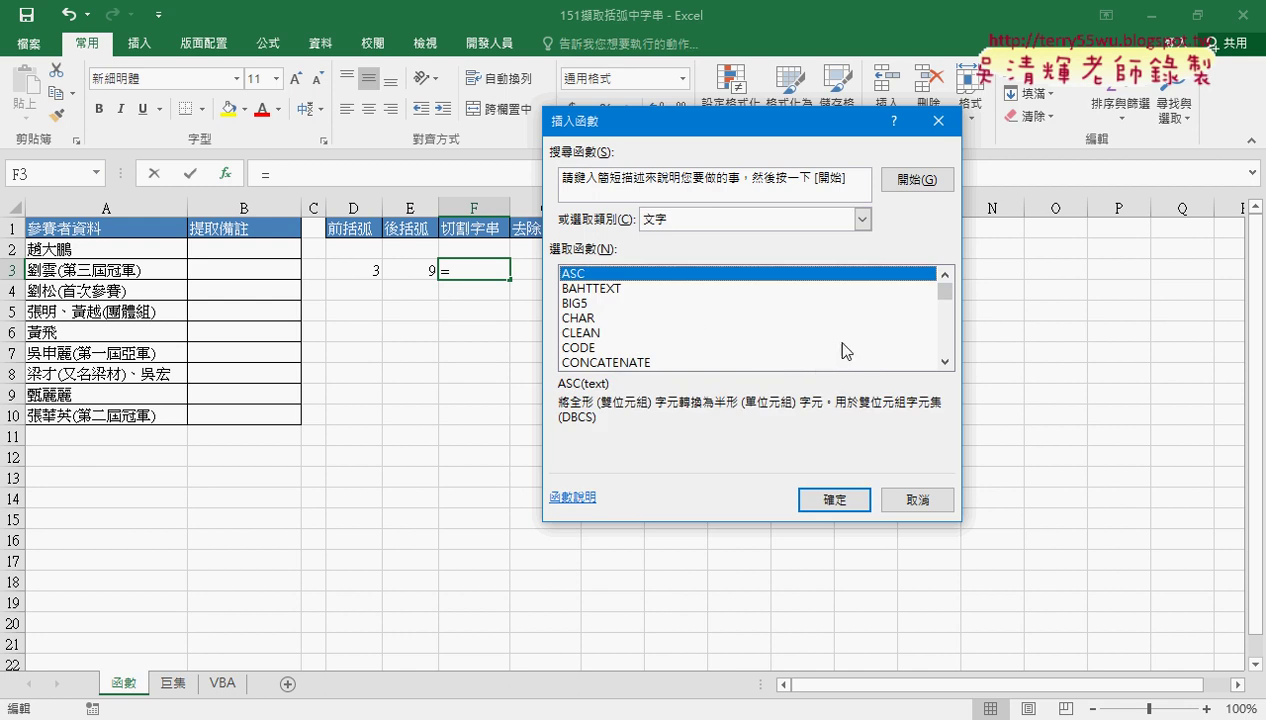
left_click(944, 324)
left_click(944, 324)
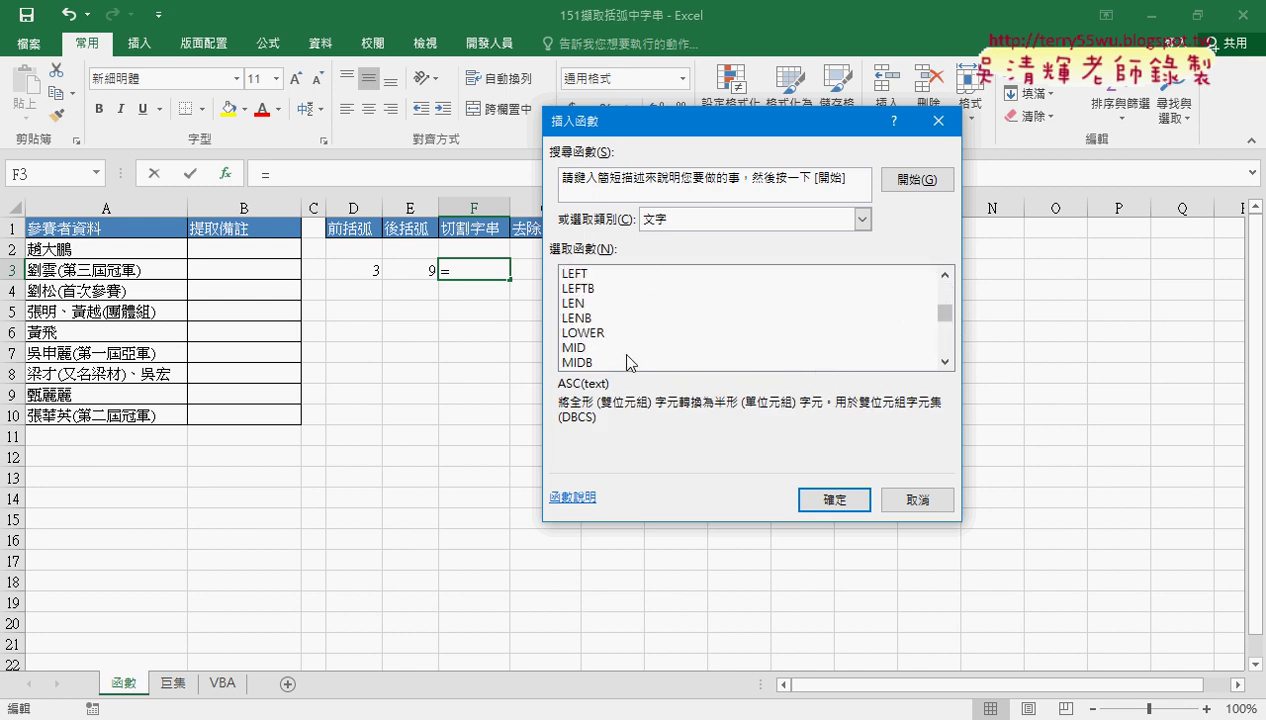
left_click(596, 348)
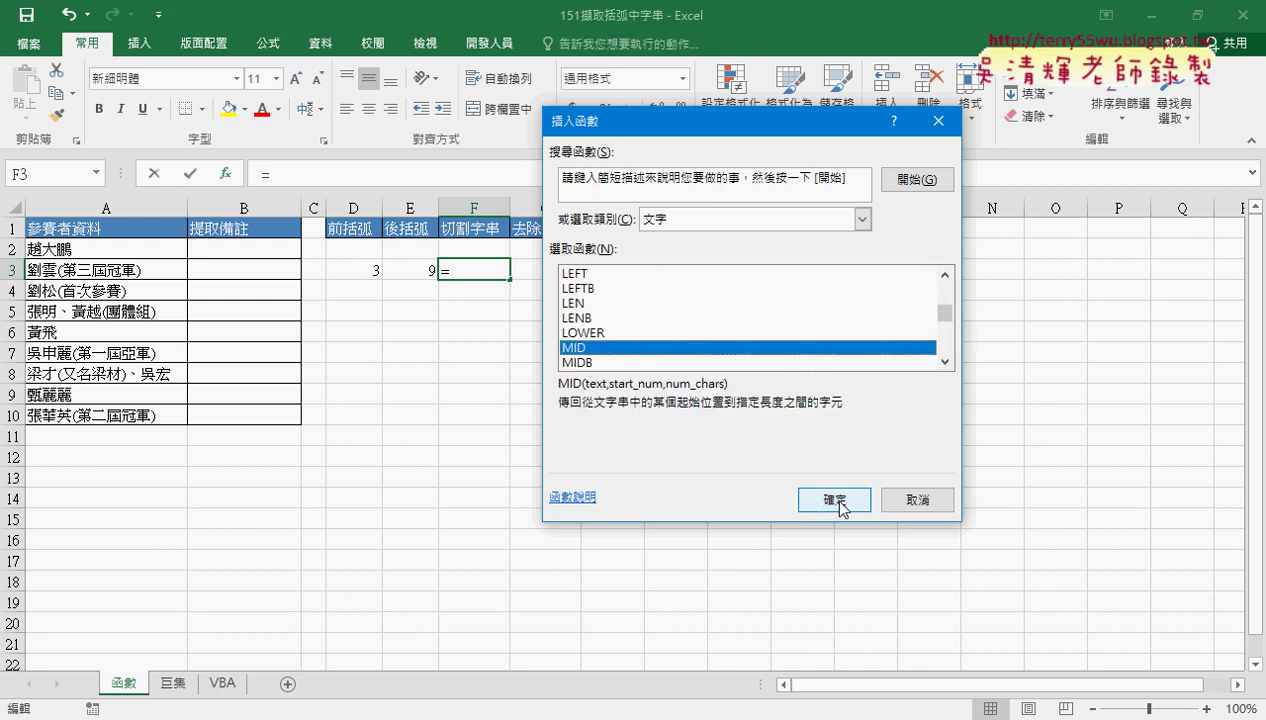
left_click(834, 499)
left_click_drag(700, 176, 838, 184)
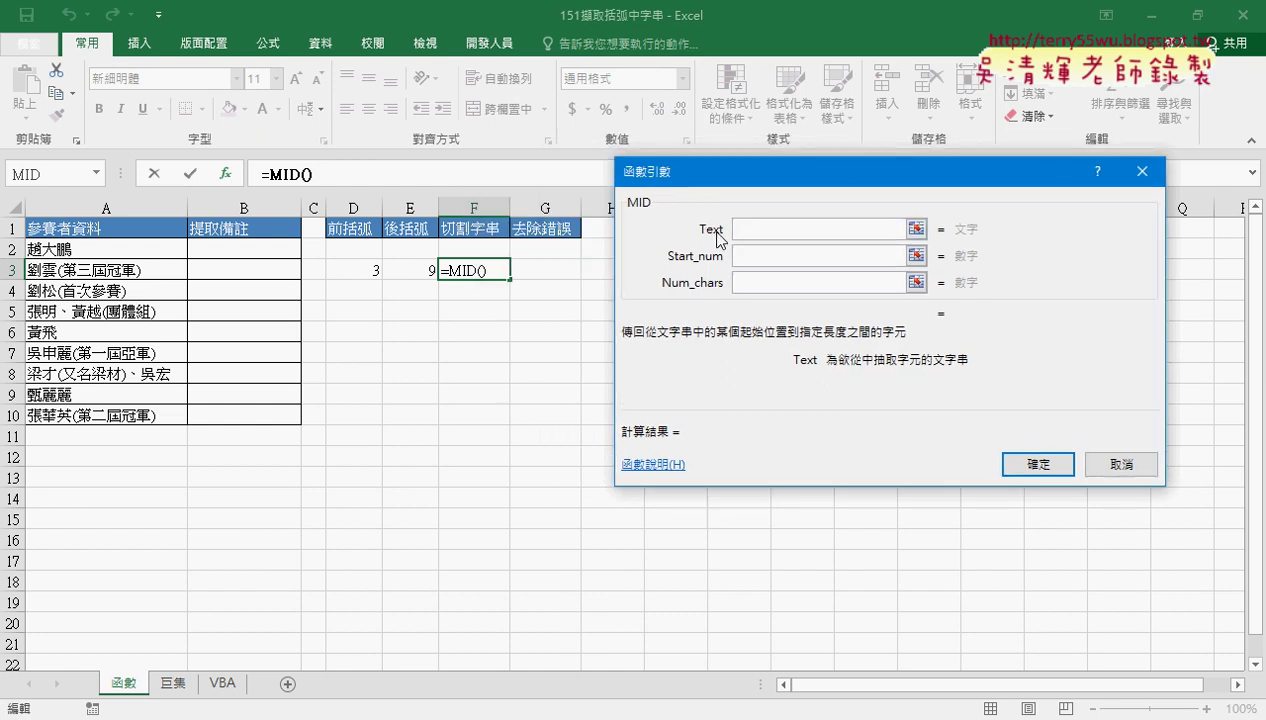
Step: Set MID to Text A3, Start_num D3+1, Num_chars E3-D3-1, then widen column F
left_click(78, 272)
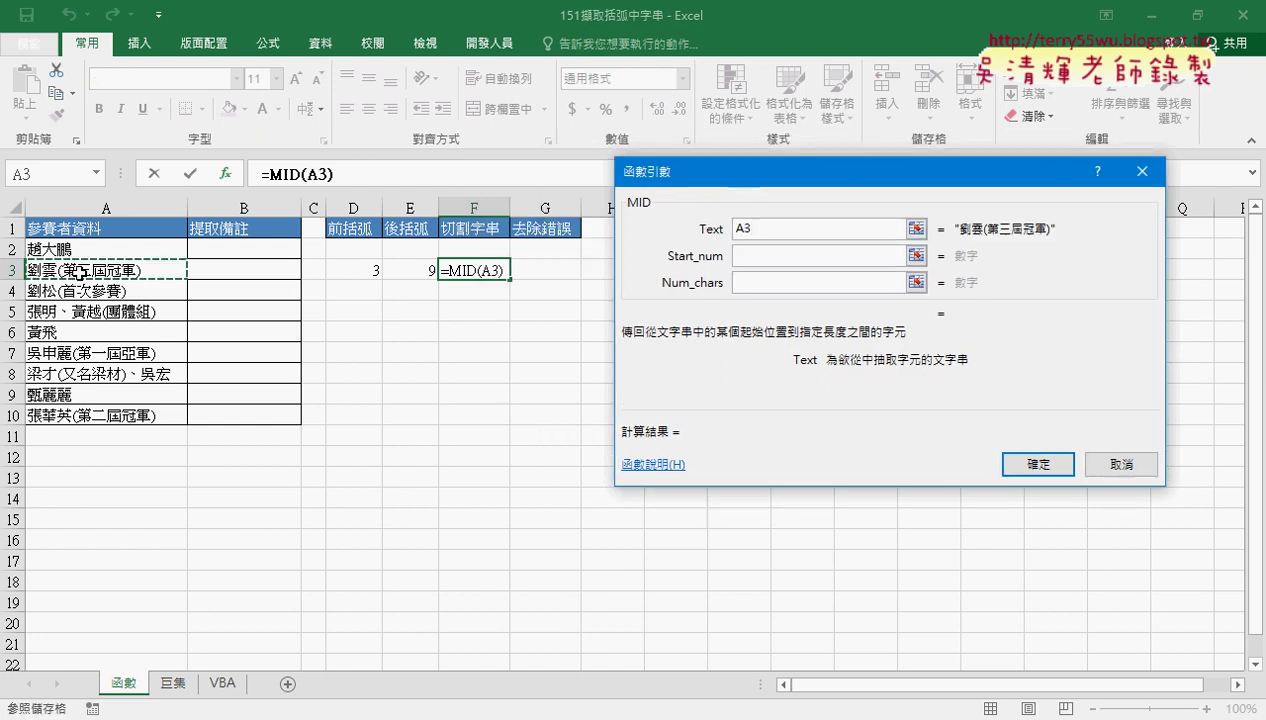
left_click(760, 254)
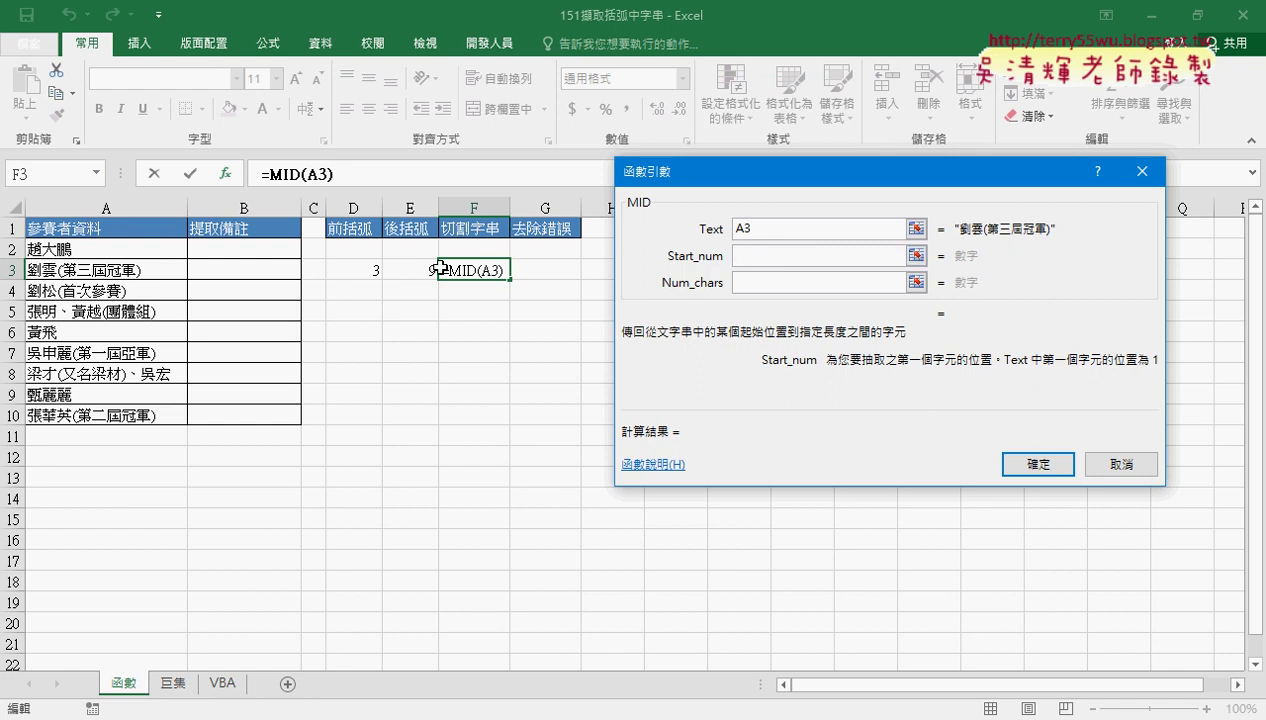
left_click(357, 270)
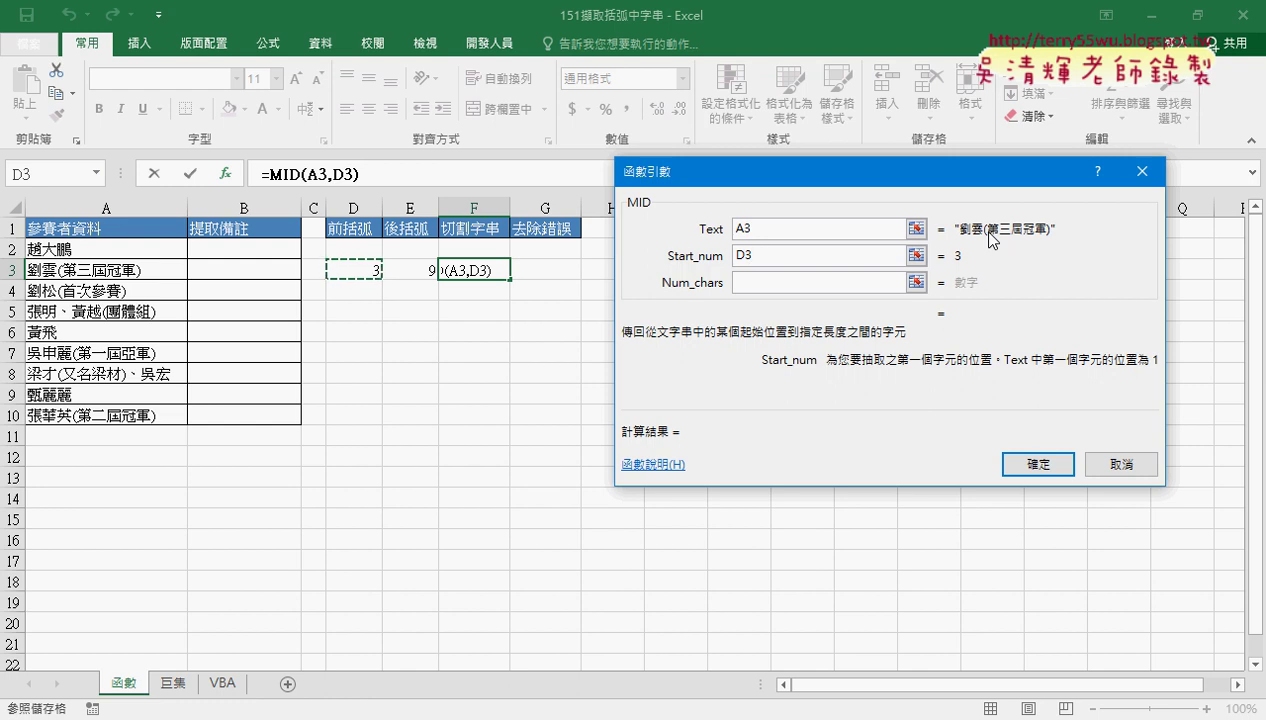
type("+1")
left_click(778, 283)
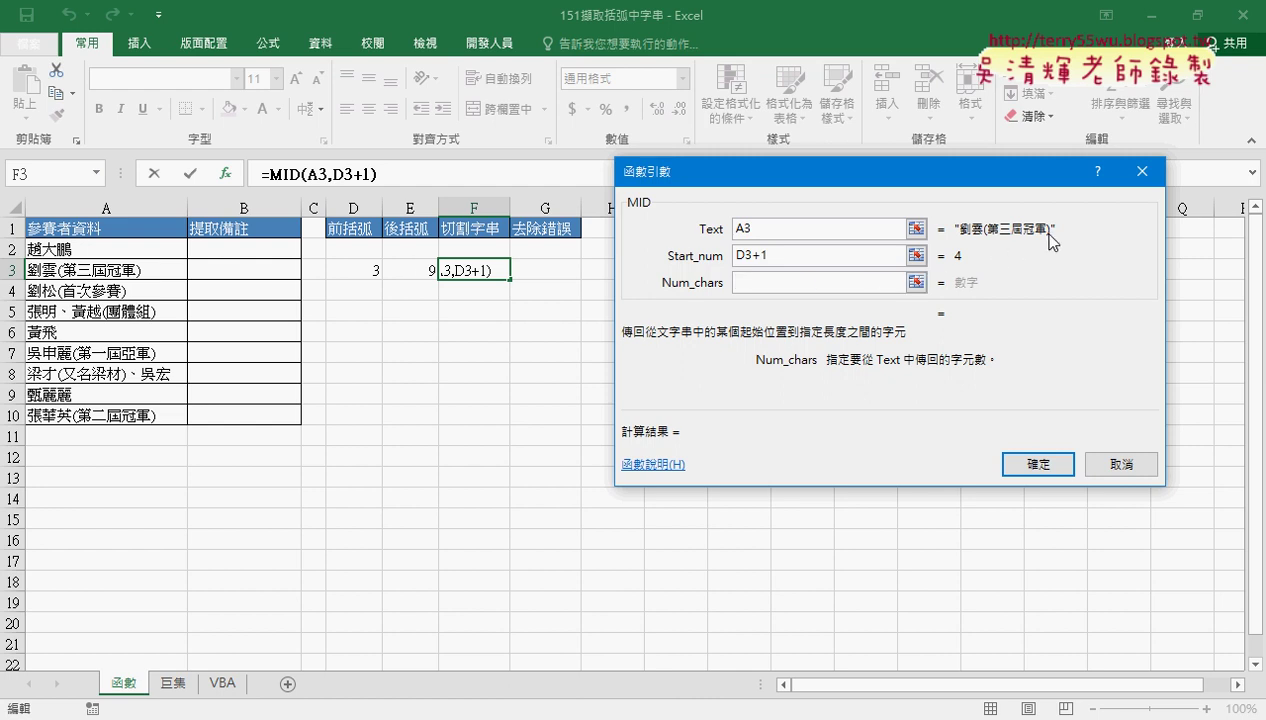
left_click(410, 265)
type("-")
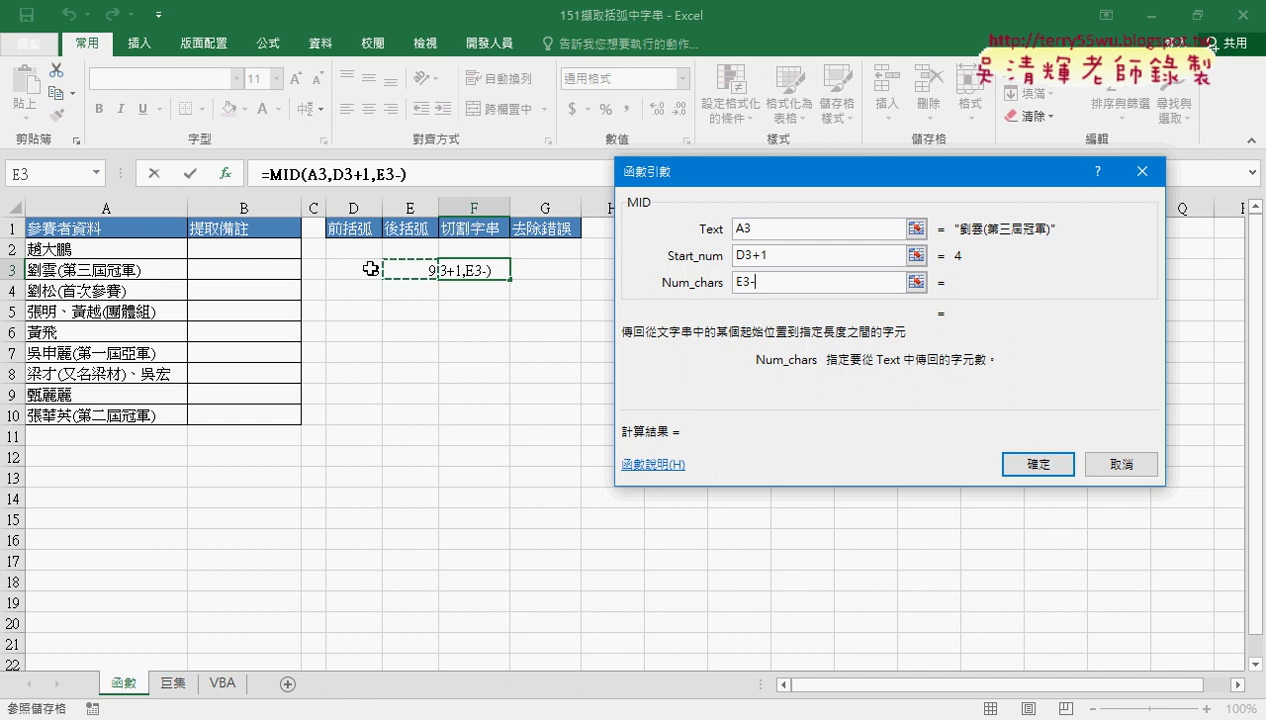
left_click(368, 268)
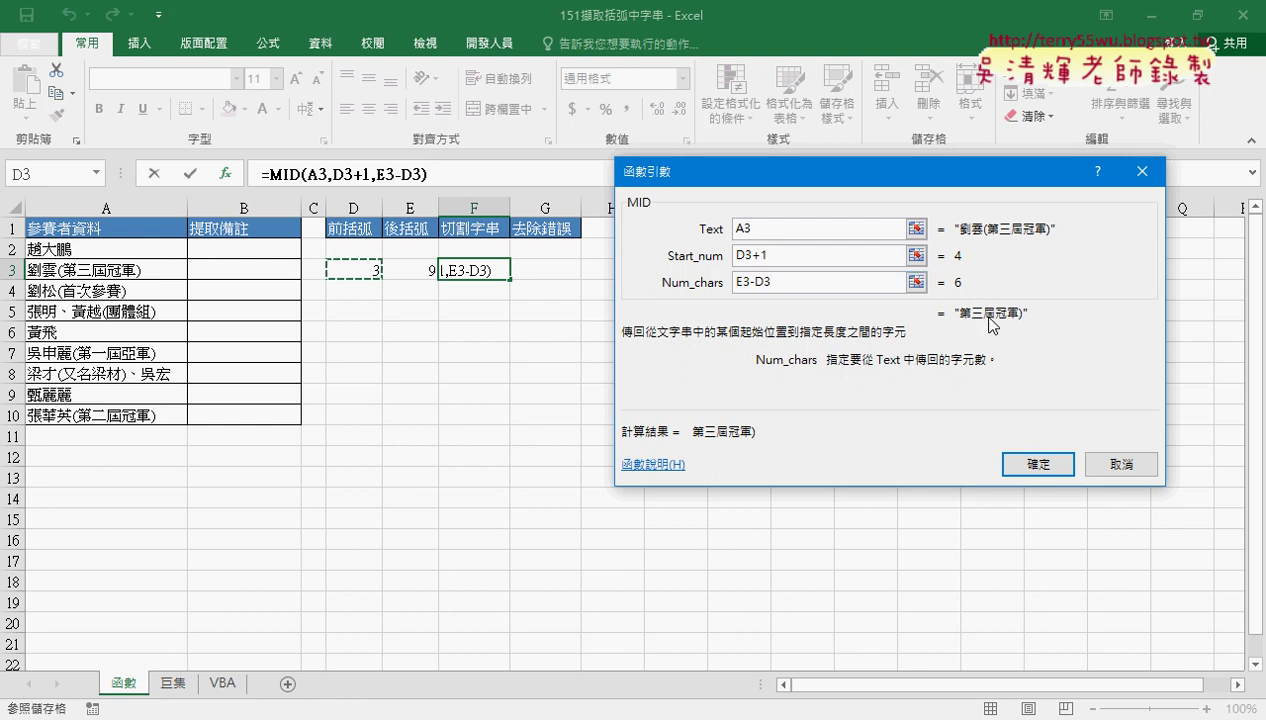
type("-")
type("1")
left_click(1050, 462)
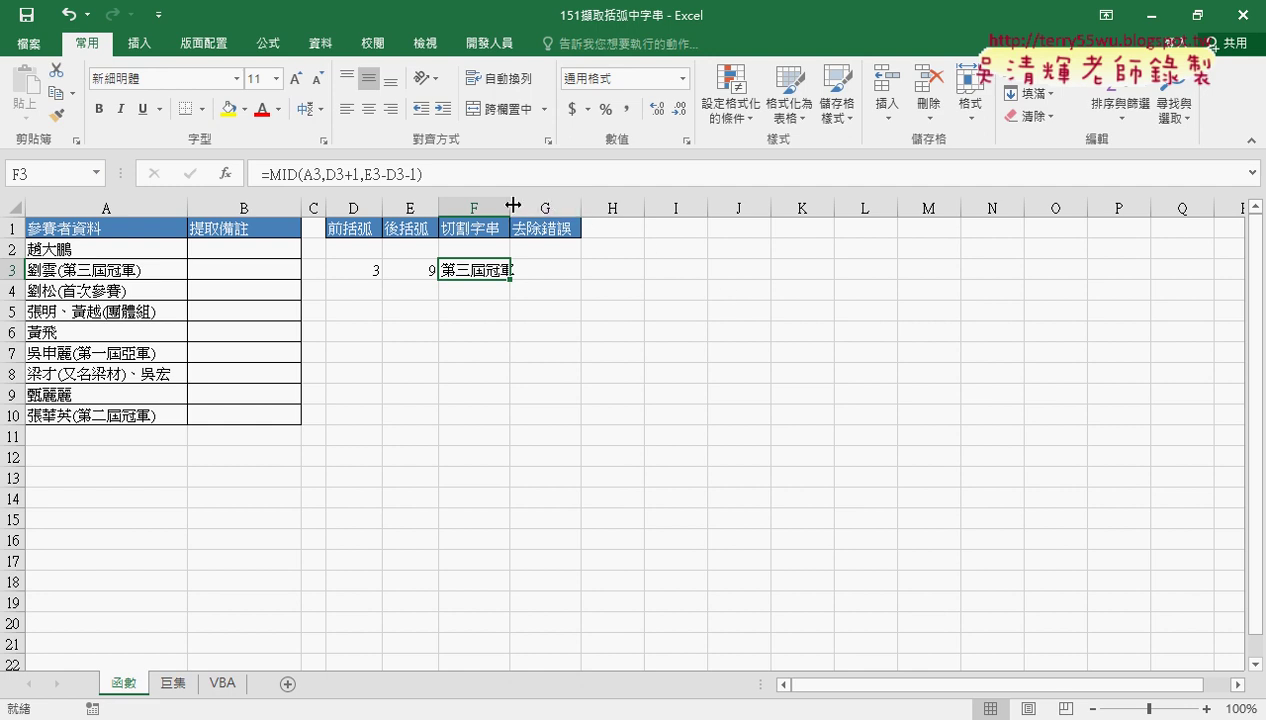
left_click_drag(509, 206, 536, 205)
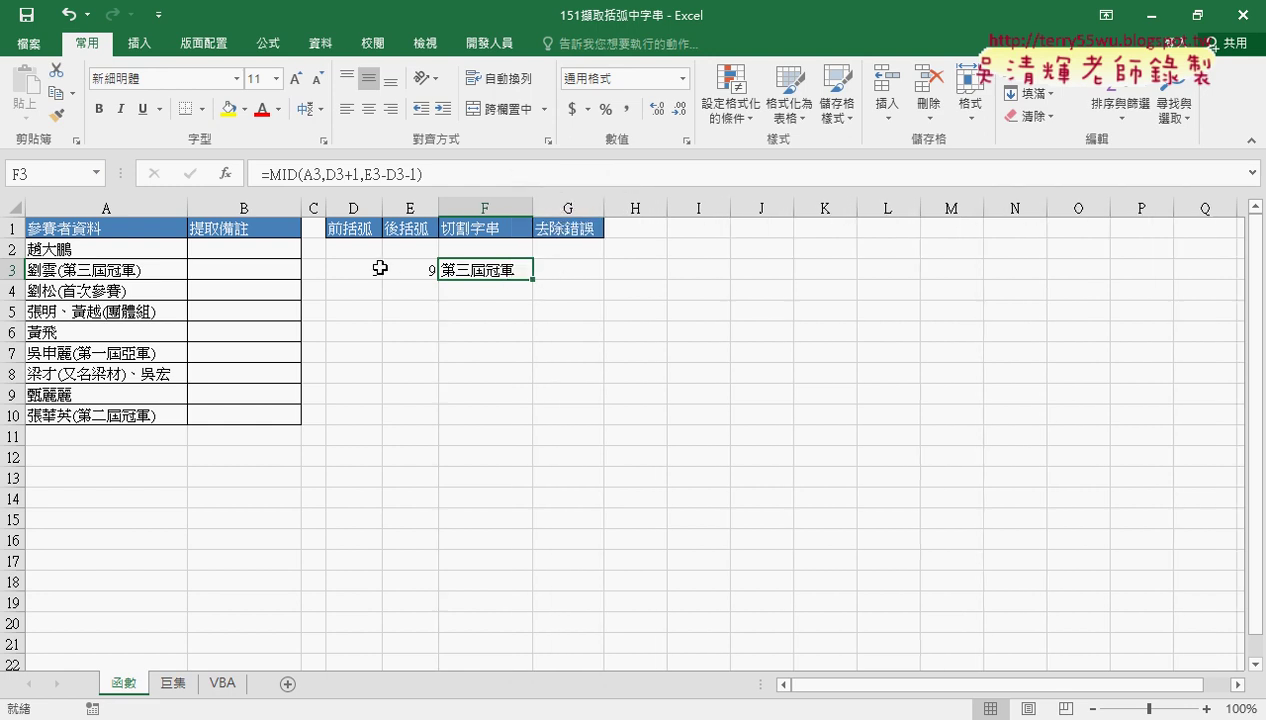
left_click(377, 268)
Step: Fill D3's FIND formula down to D10 and up to D2, widening column D
left_click_drag(384, 283, 381, 425)
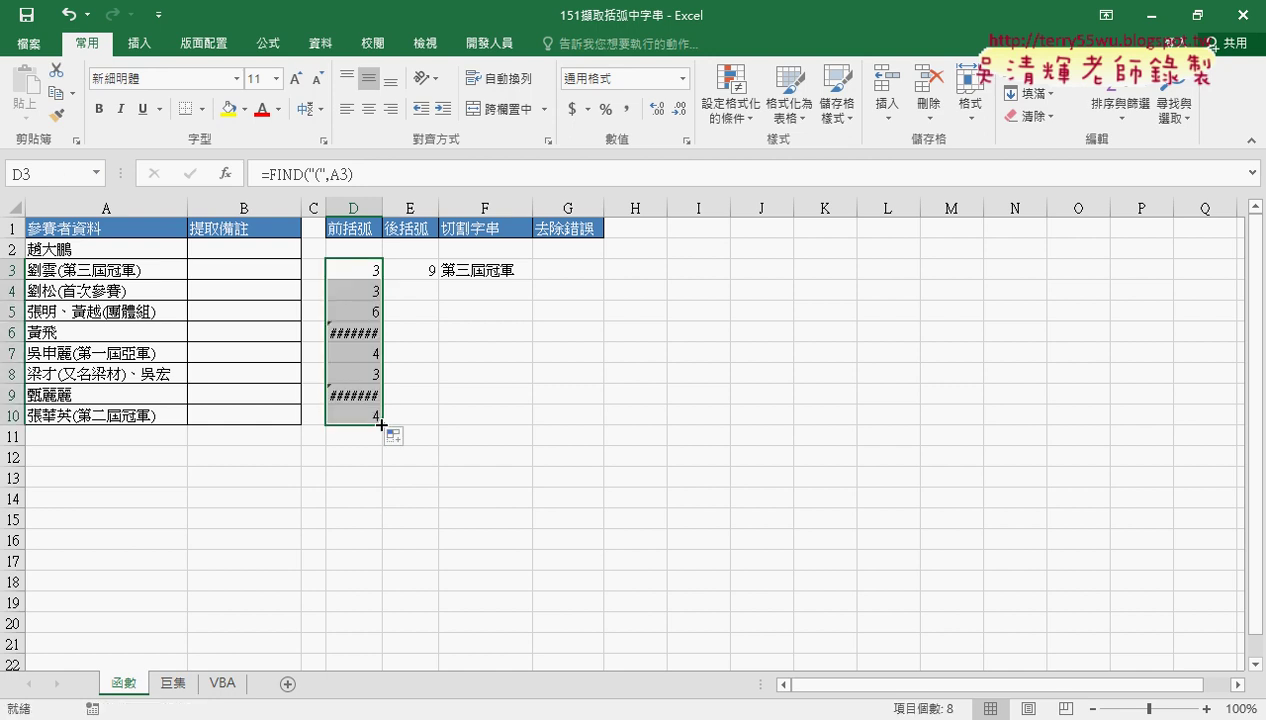
double_click(382, 210)
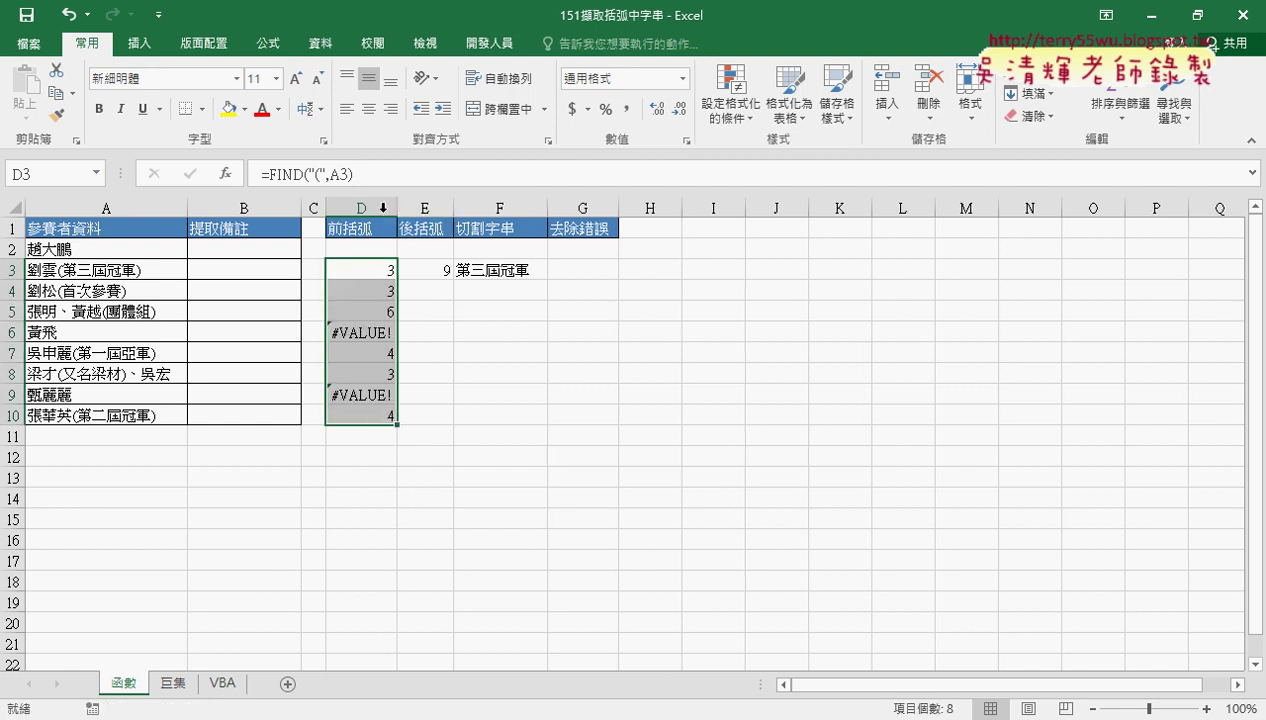
left_click(380, 272)
left_click_drag(398, 281, 395, 250)
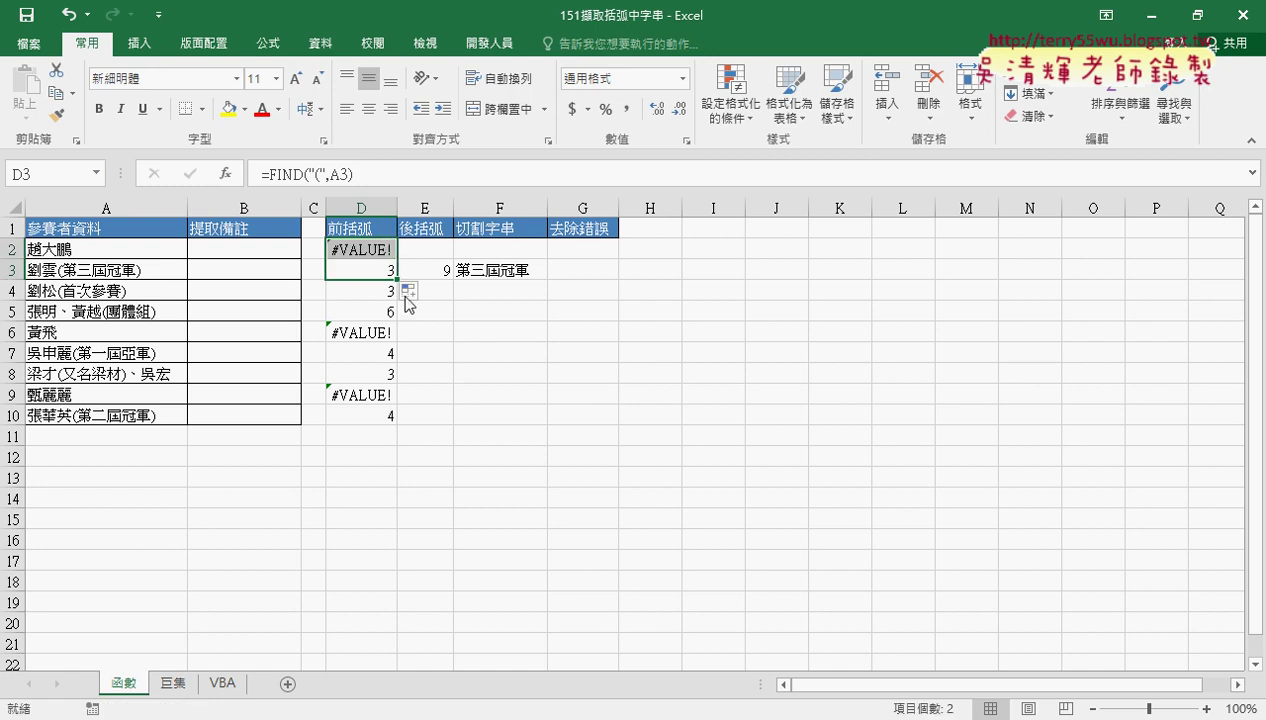
left_click(351, 266)
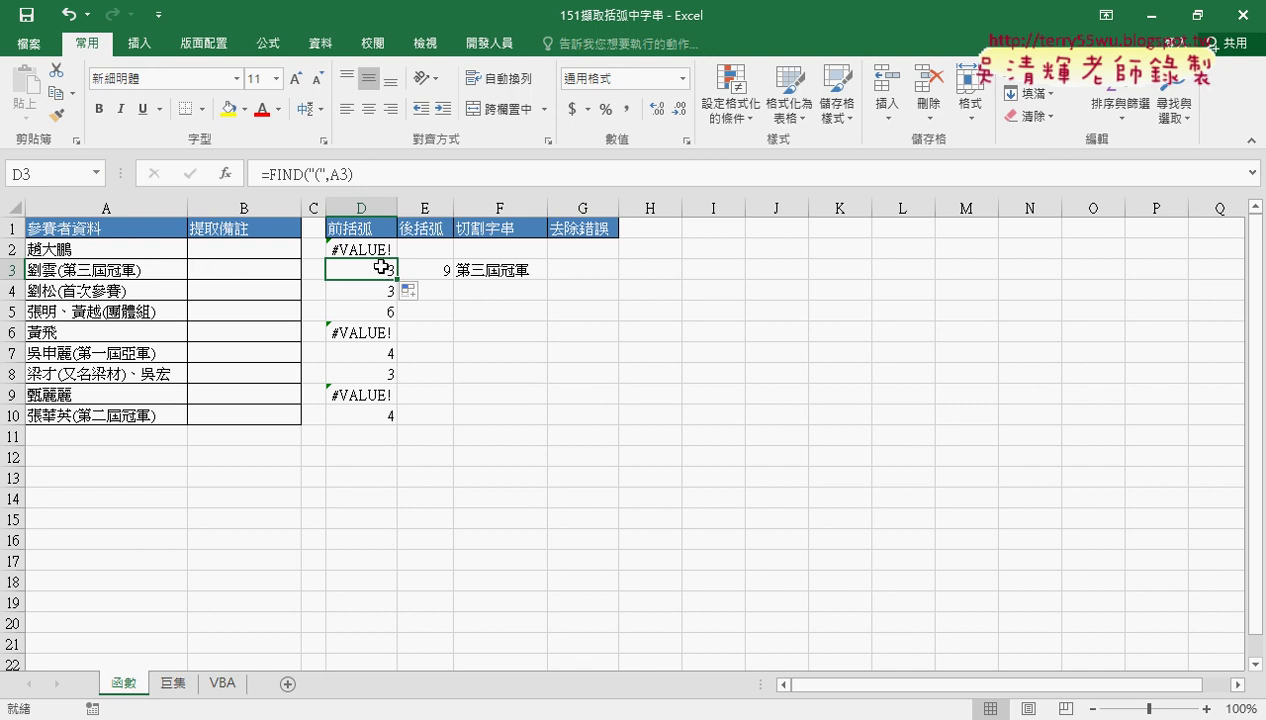
Step: Annotate why D2 shows #VALUE!, then fill E3's formula down to E10
left_click(377, 249)
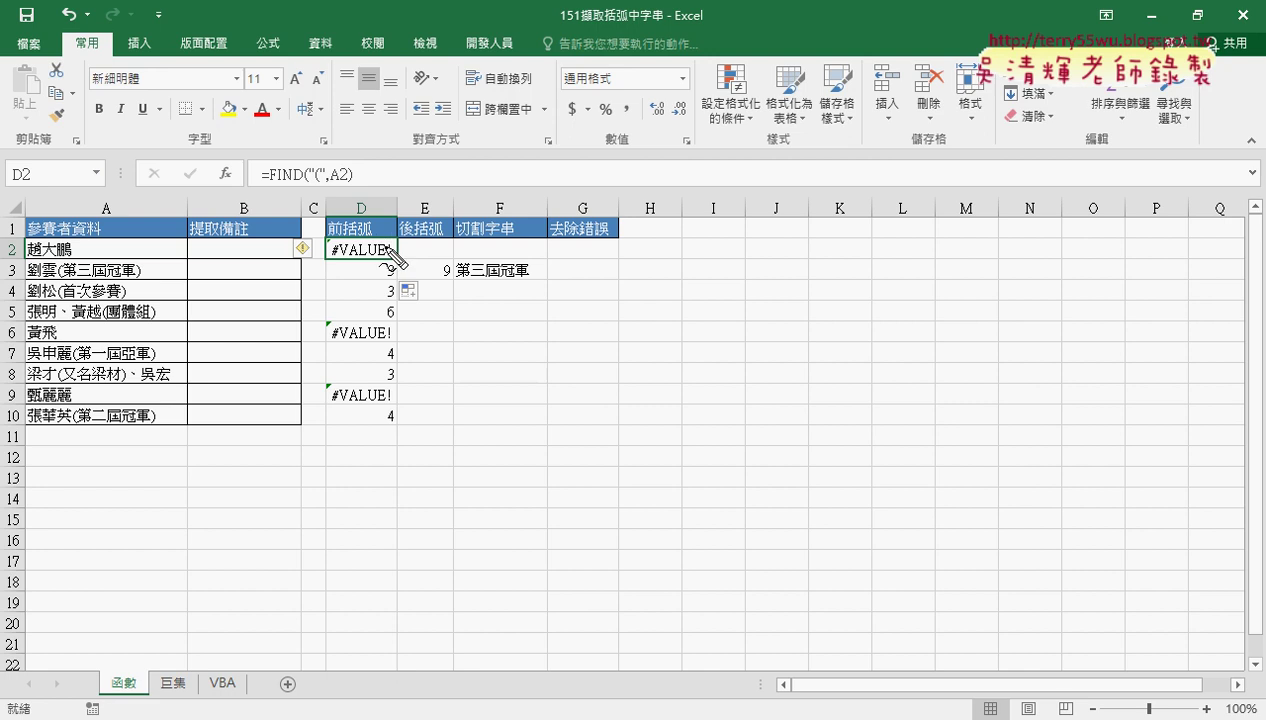
mouse_move(342, 118)
left_mouse_down()
mouse_move(385, 108)
mouse_move(354, 142)
mouse_move(386, 126)
left_mouse_up()
left_click_drag(376, 100, 370, 142)
left_click_drag(350, 258, 388, 257)
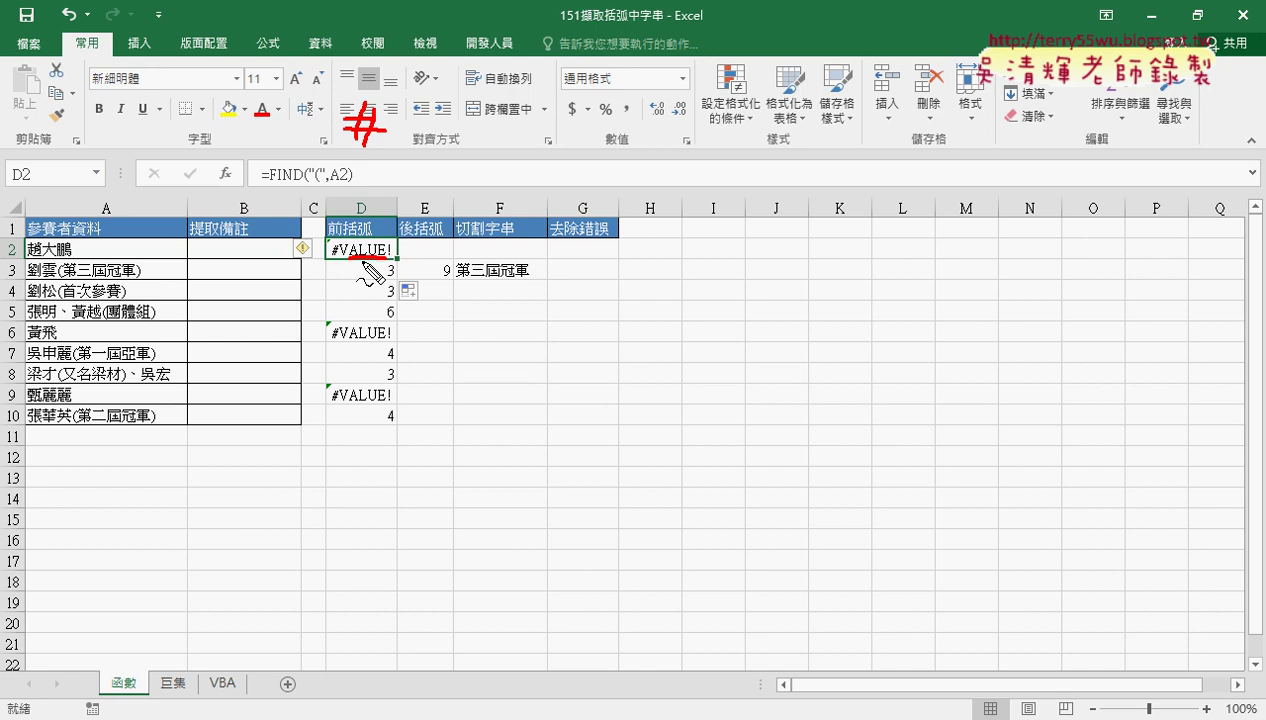
key("Escape")
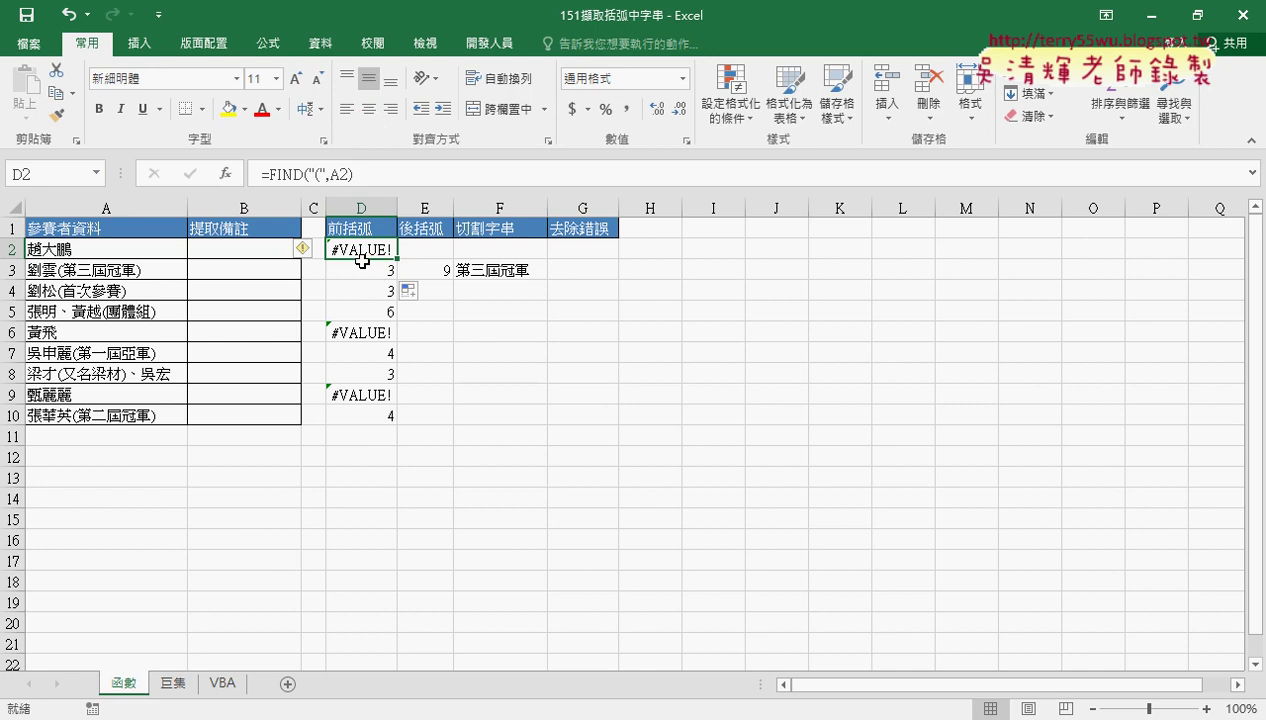
left_click(420, 270)
left_click_drag(452, 280, 461, 424)
Step: Fill the closing-parenthesis formula up into E2 and the MID formula across F2:F10
left_click_drag(454, 208, 476, 208)
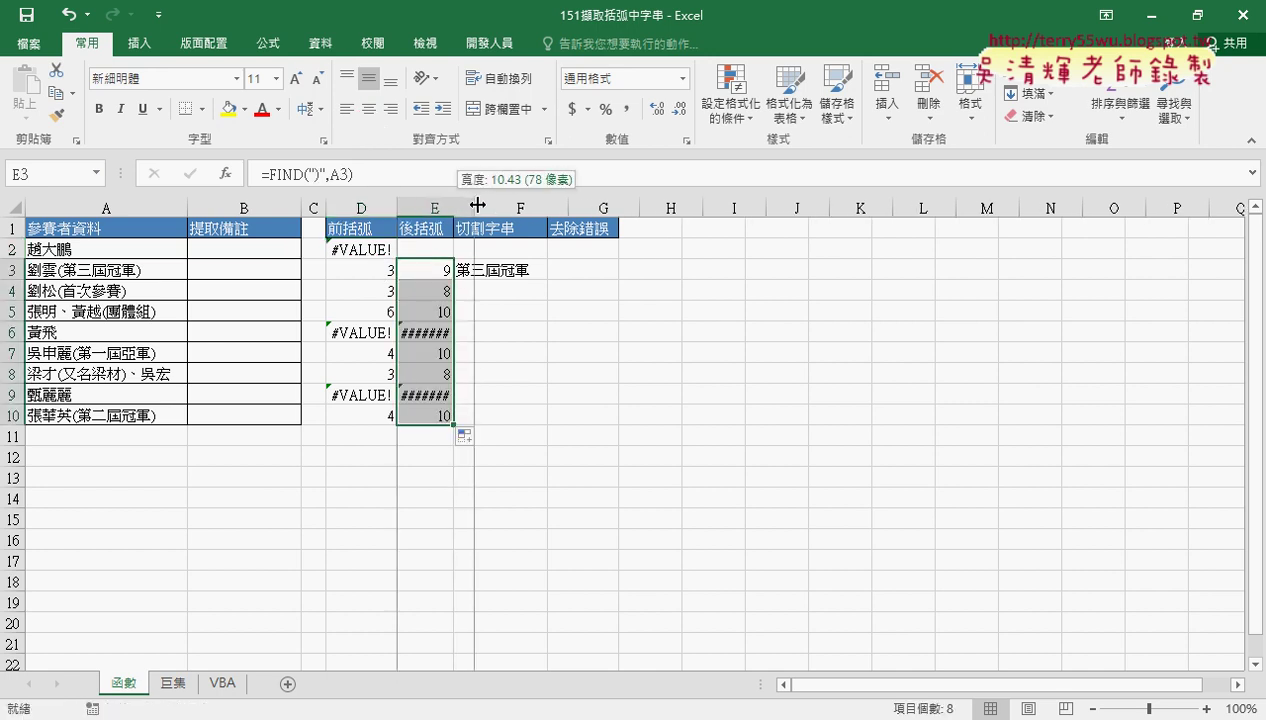
left_click(452, 265)
left_click_drag(474, 280, 497, 252)
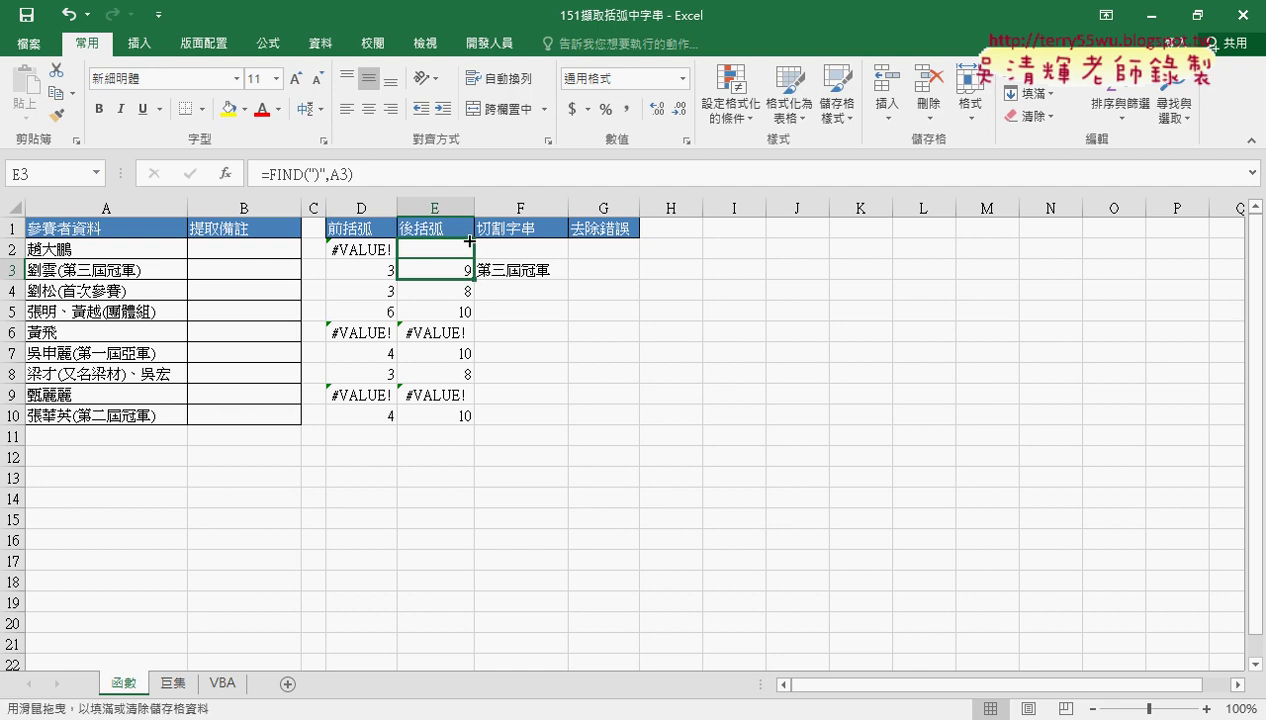
left_click(515, 270)
left_click_drag(567, 280, 566, 420)
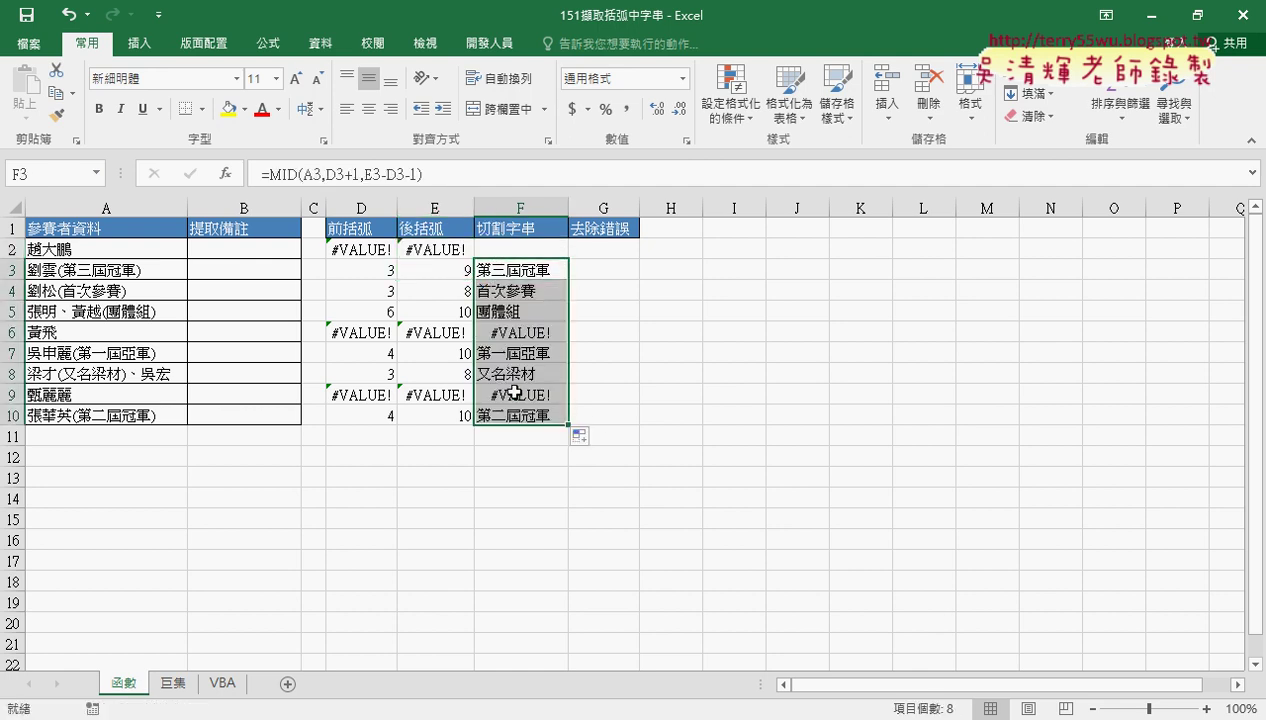
left_click(551, 268)
left_click_drag(567, 280, 560, 252)
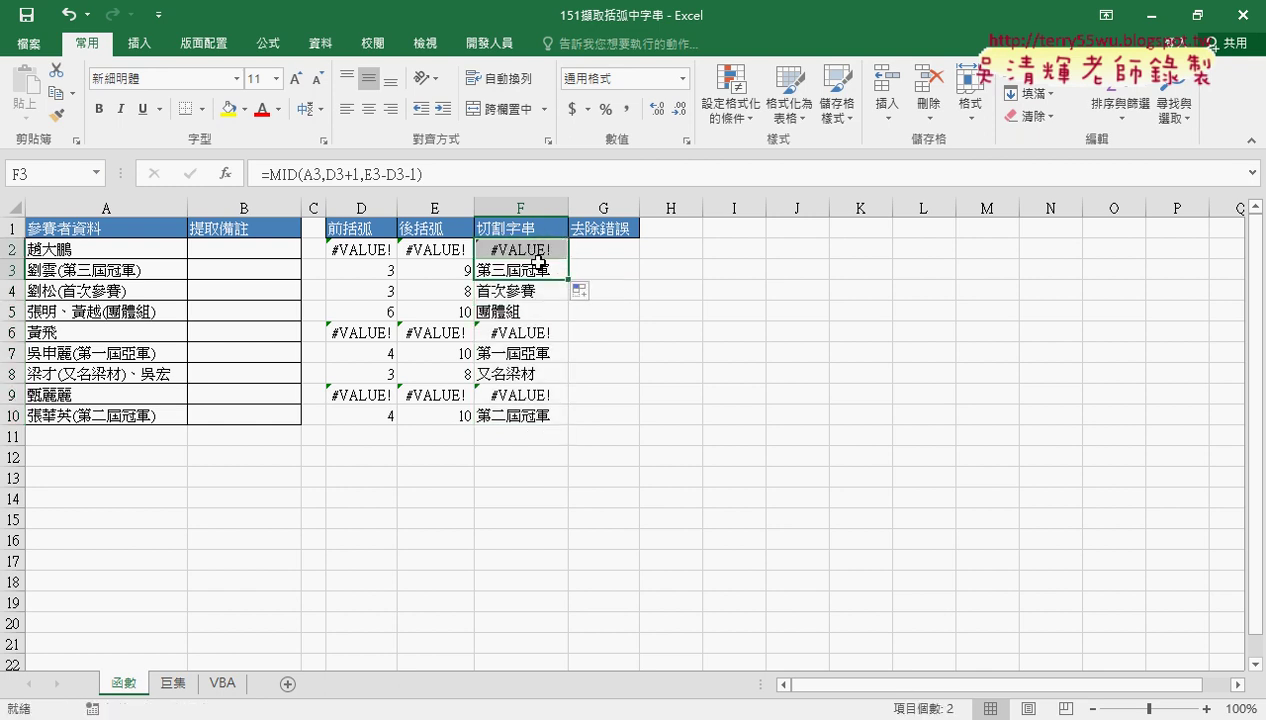
Step: Check the F2, F6 and F9 results, then clear F2 and restore it with undo
left_click(602, 248)
left_click(537, 251)
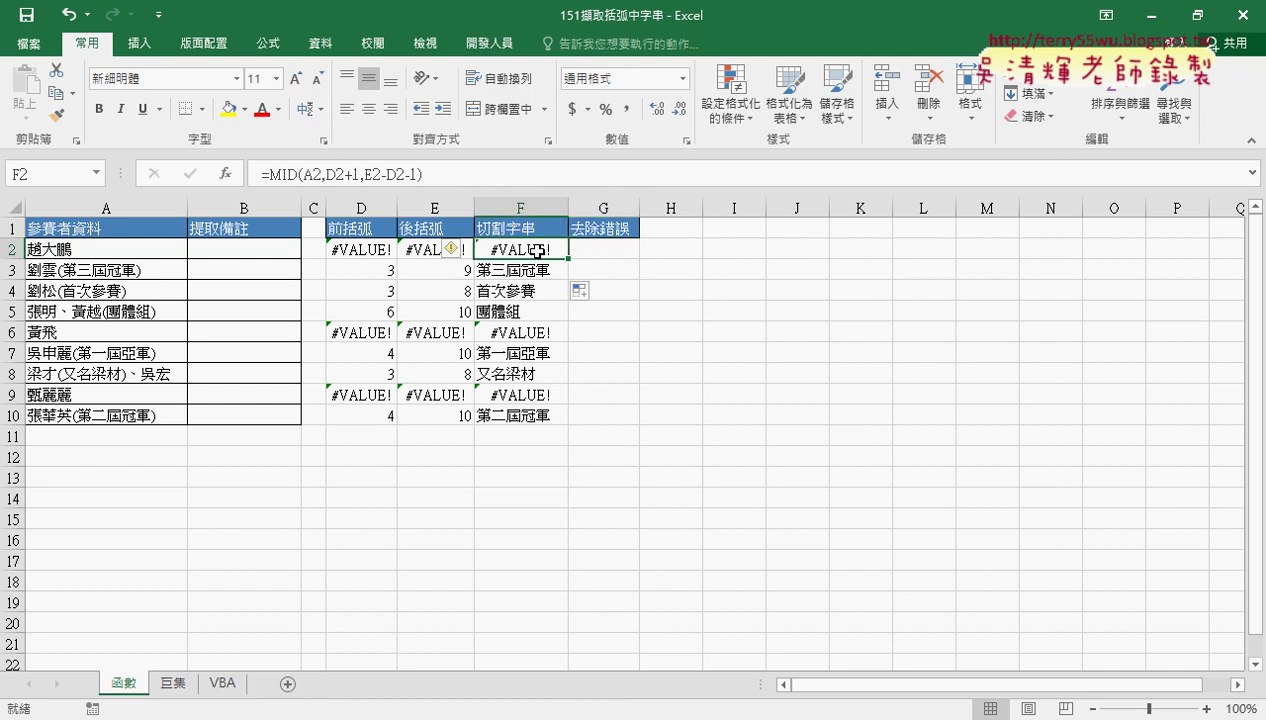
left_click(522, 332)
left_click(529, 397)
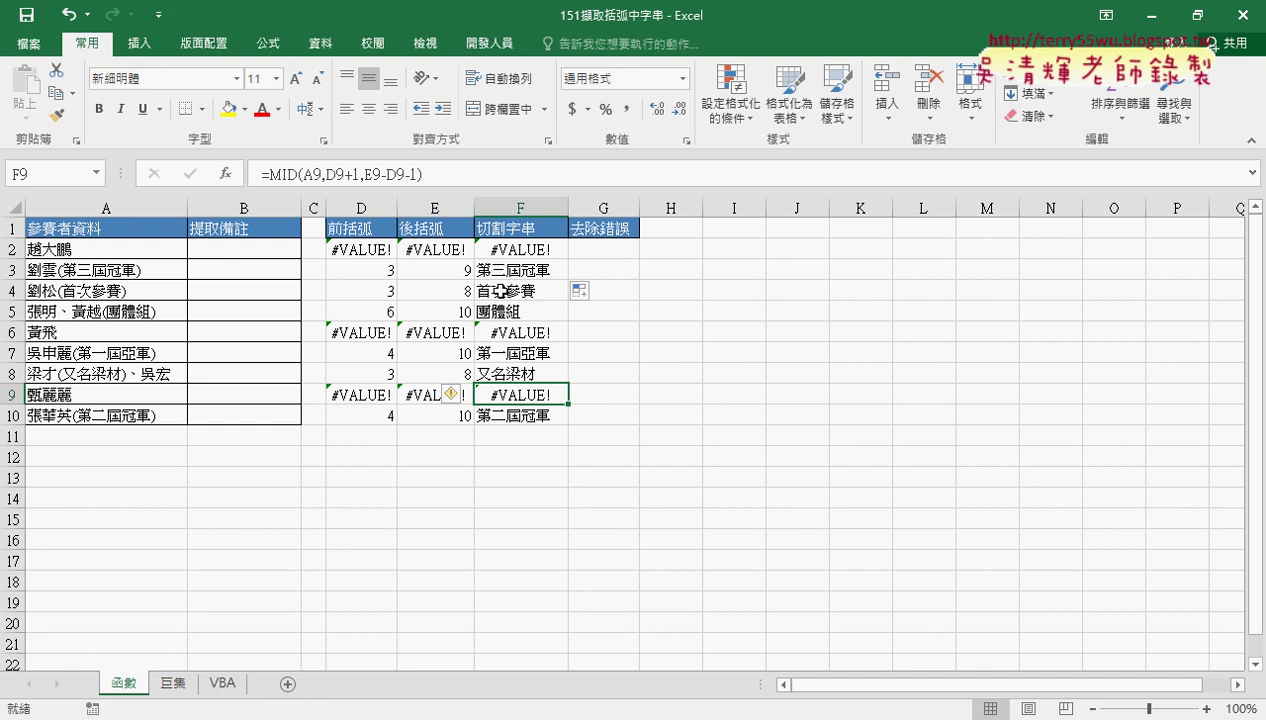
left_click(518, 254)
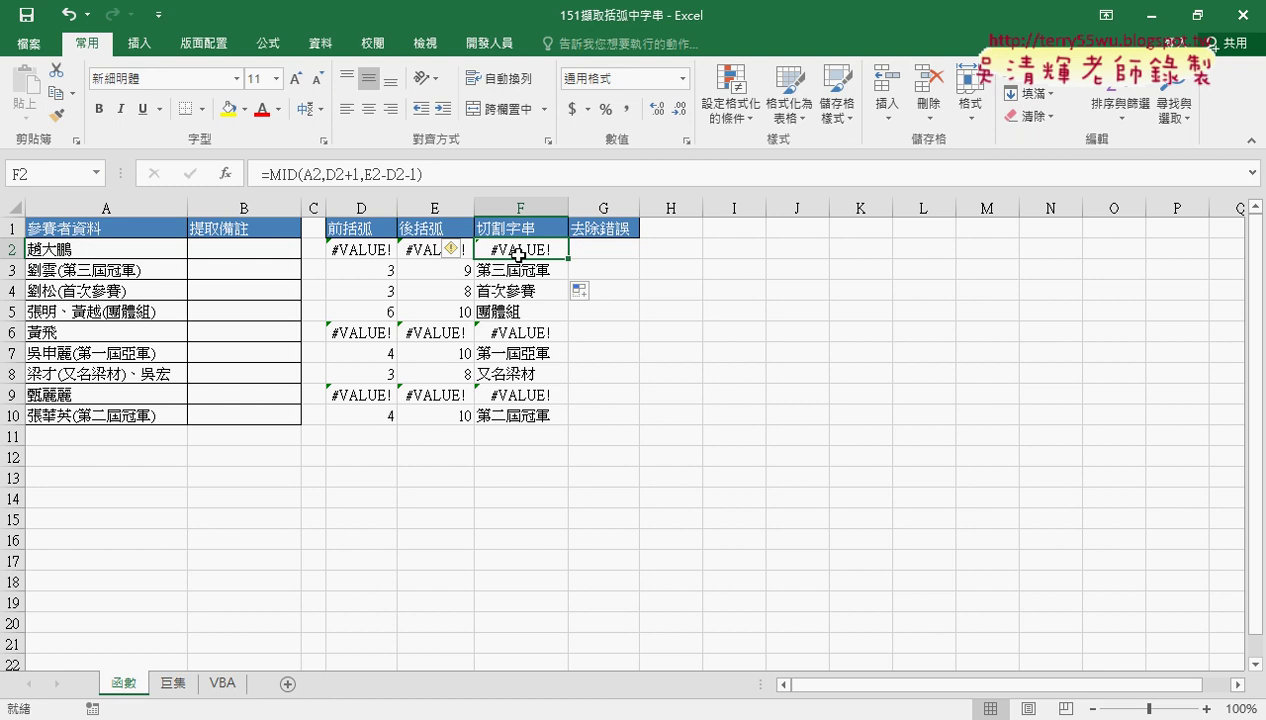
key("Delete")
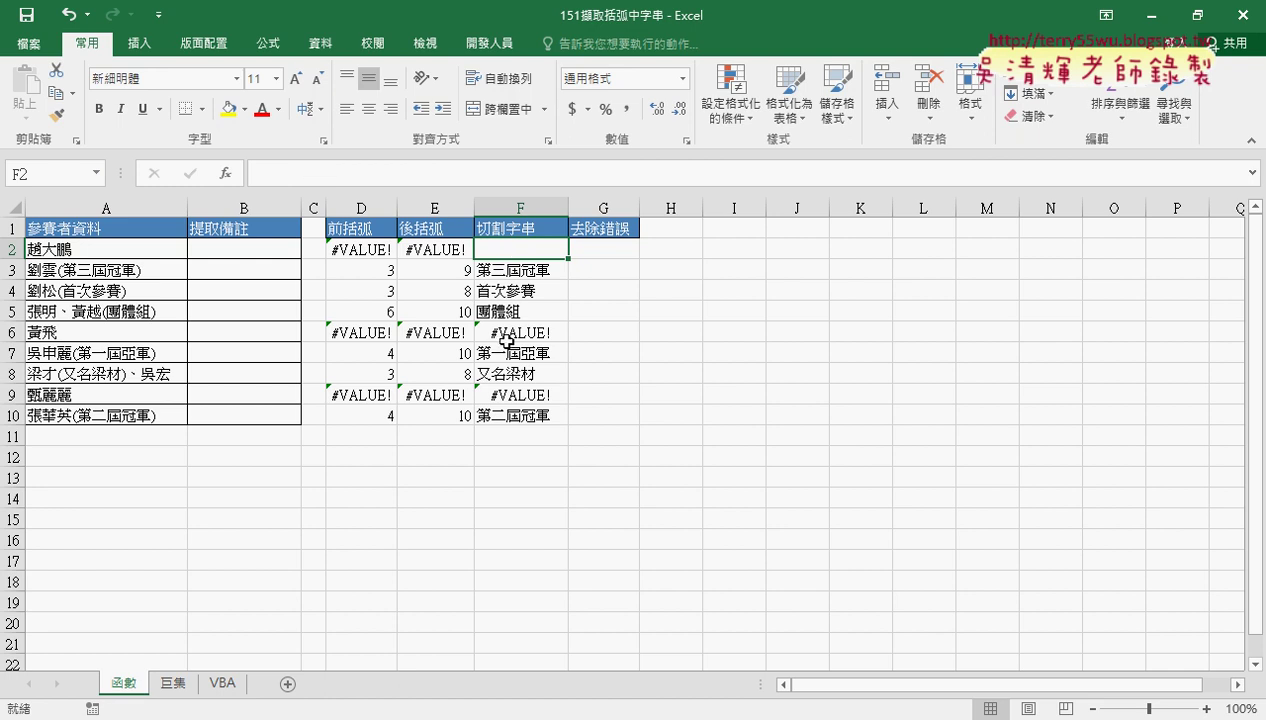
key("ctrl+z")
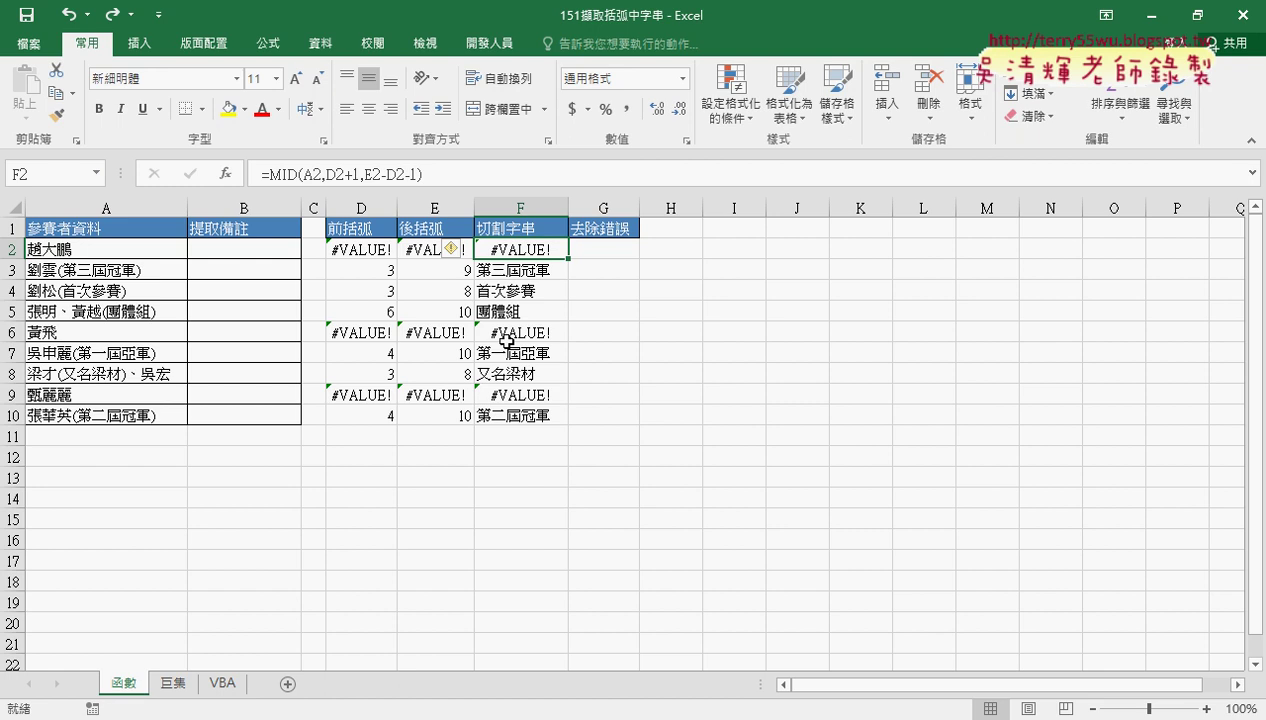
left_click(600, 250)
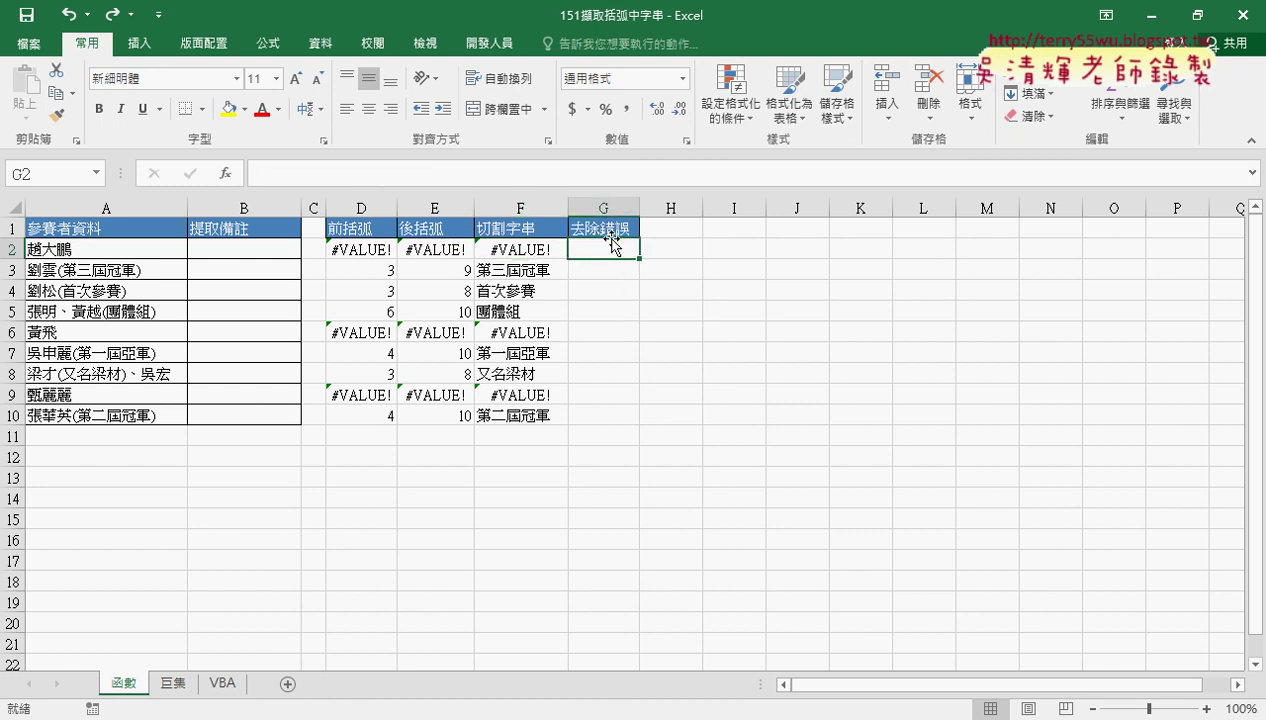
Step: Enter =IFERROR(F2,"") in G2 using IFERROR from the Logical function category
left_click(226, 176)
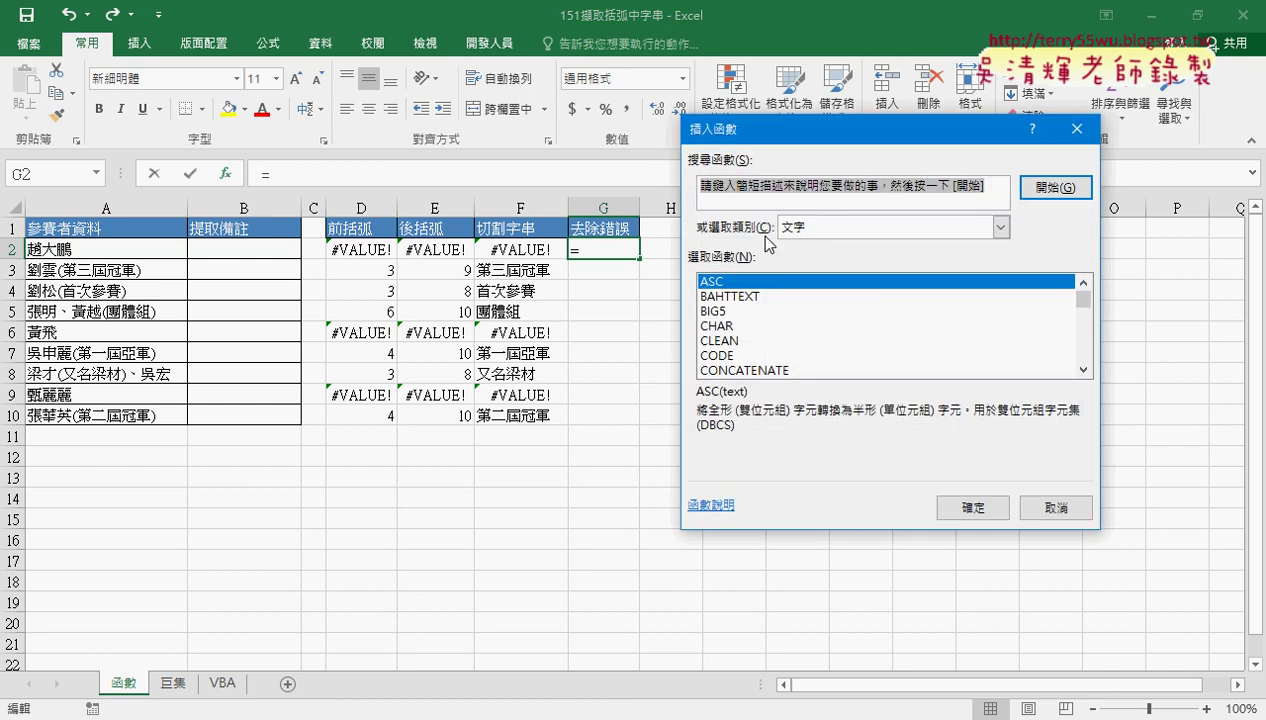
left_click(814, 229)
left_click(800, 380)
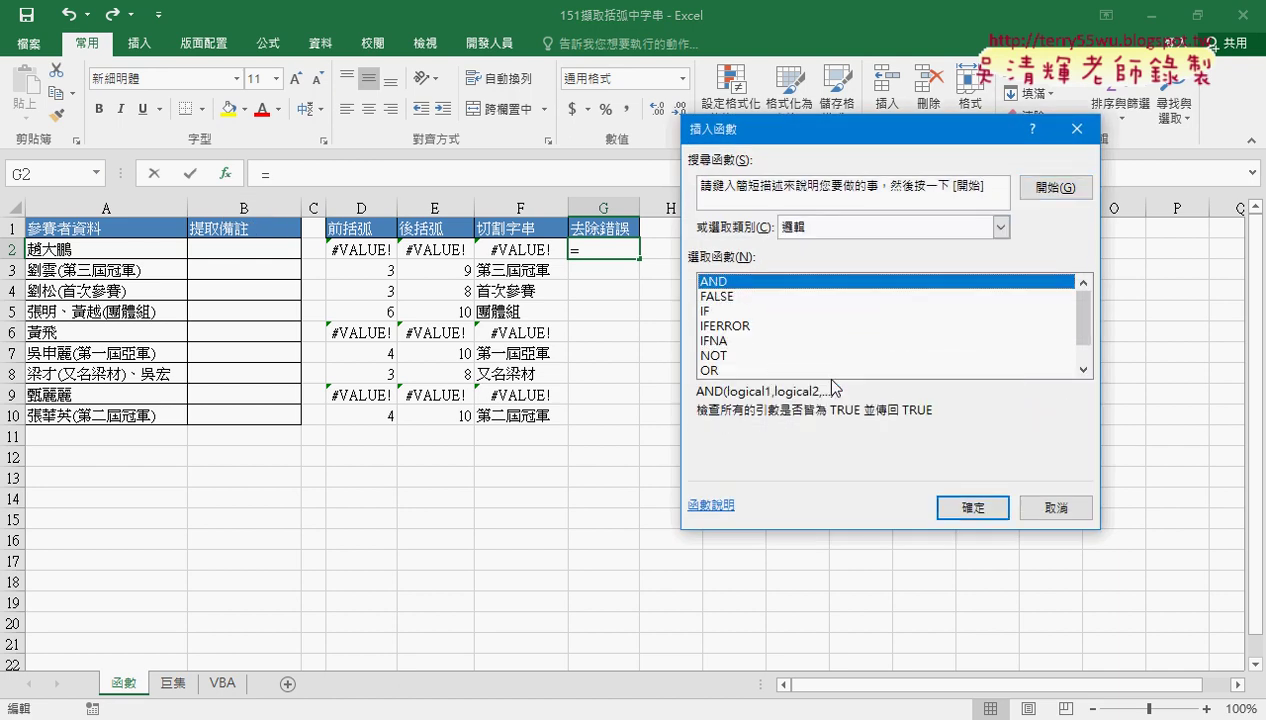
left_click(727, 327)
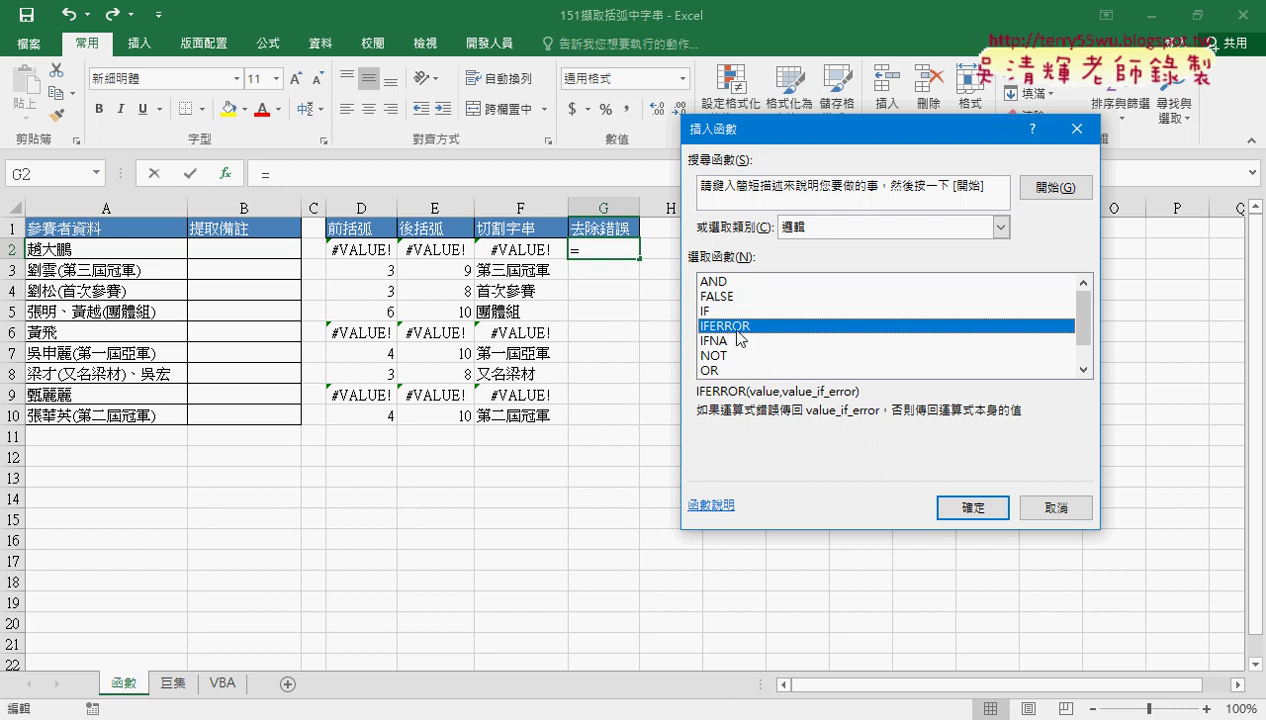
left_click(988, 515)
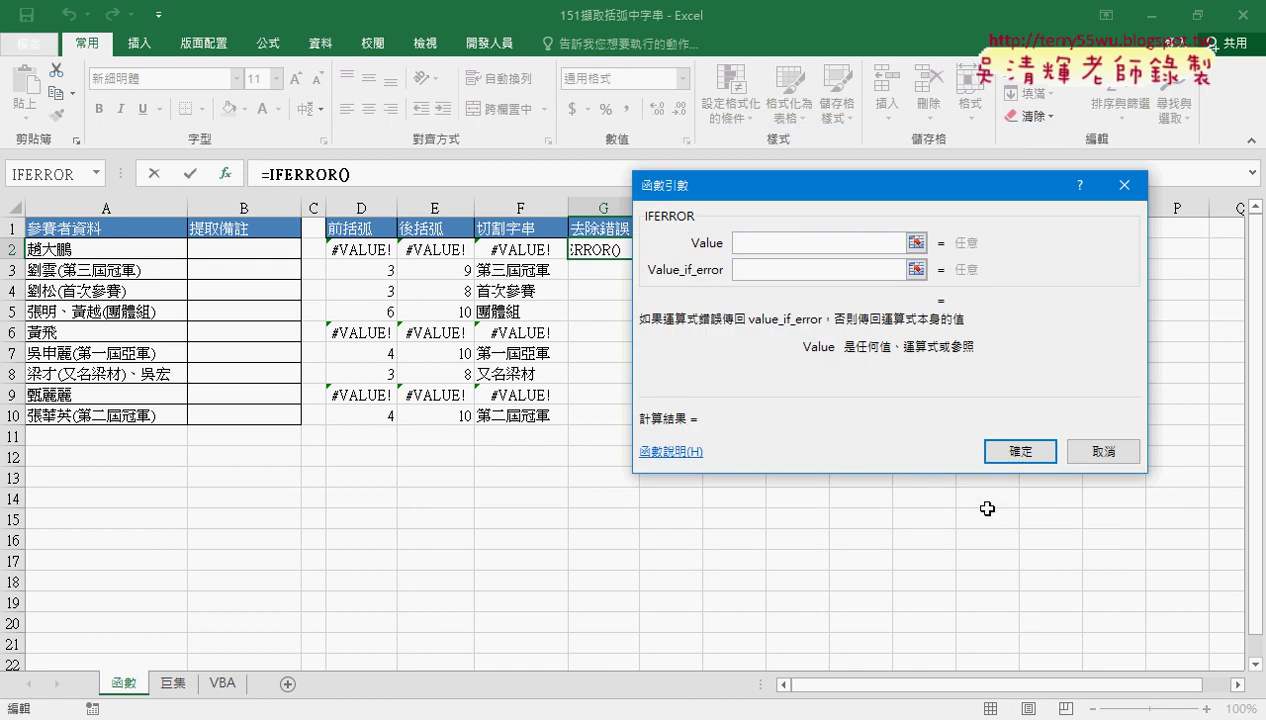
left_click(513, 255)
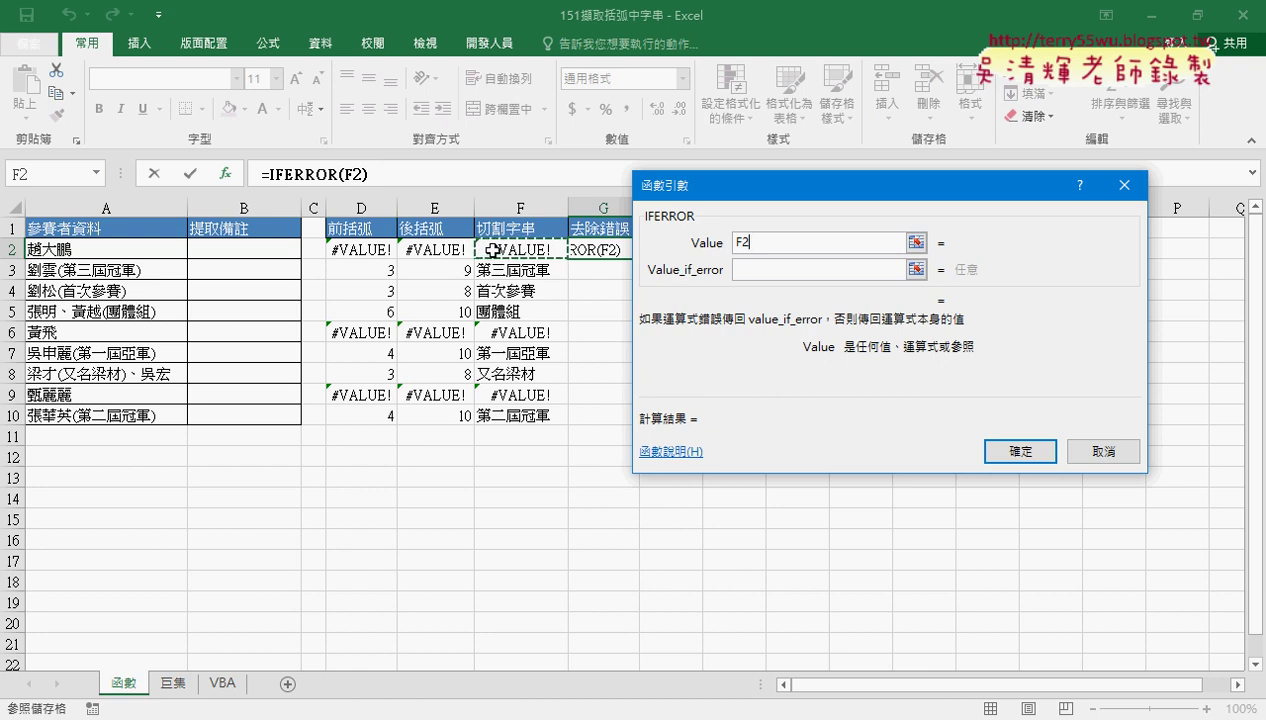
left_click(745, 271)
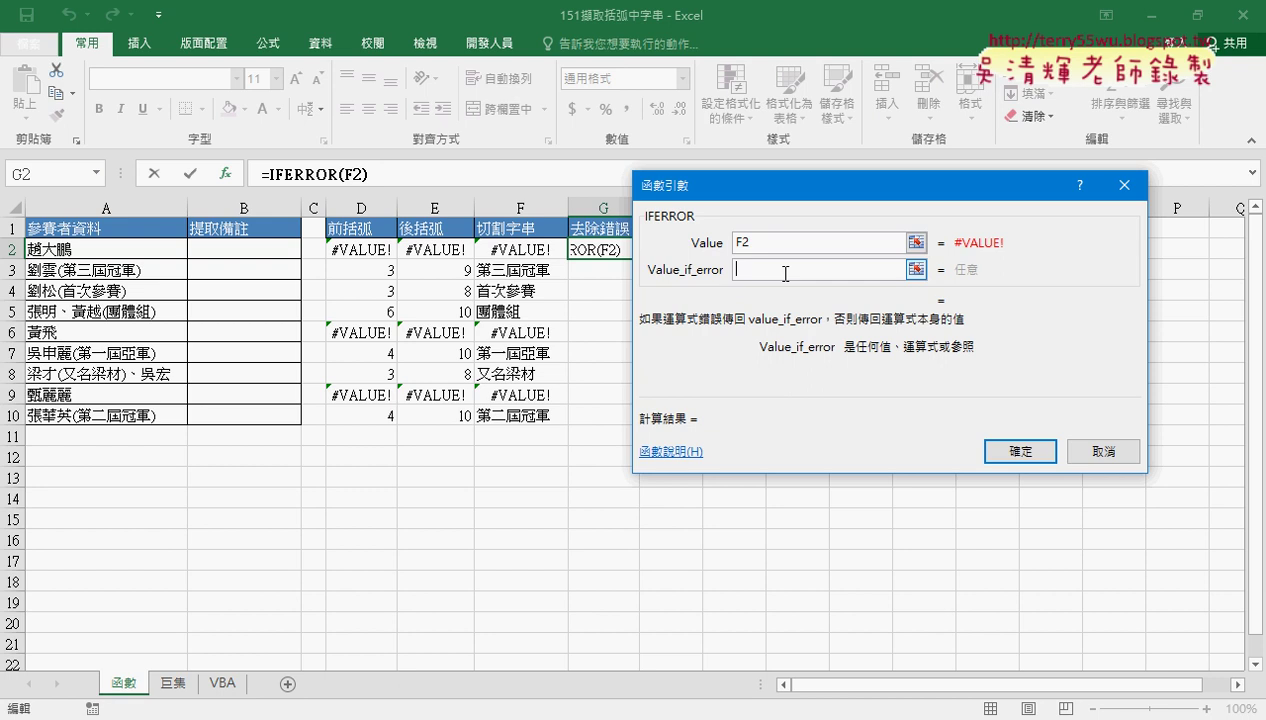
type("\"\"")
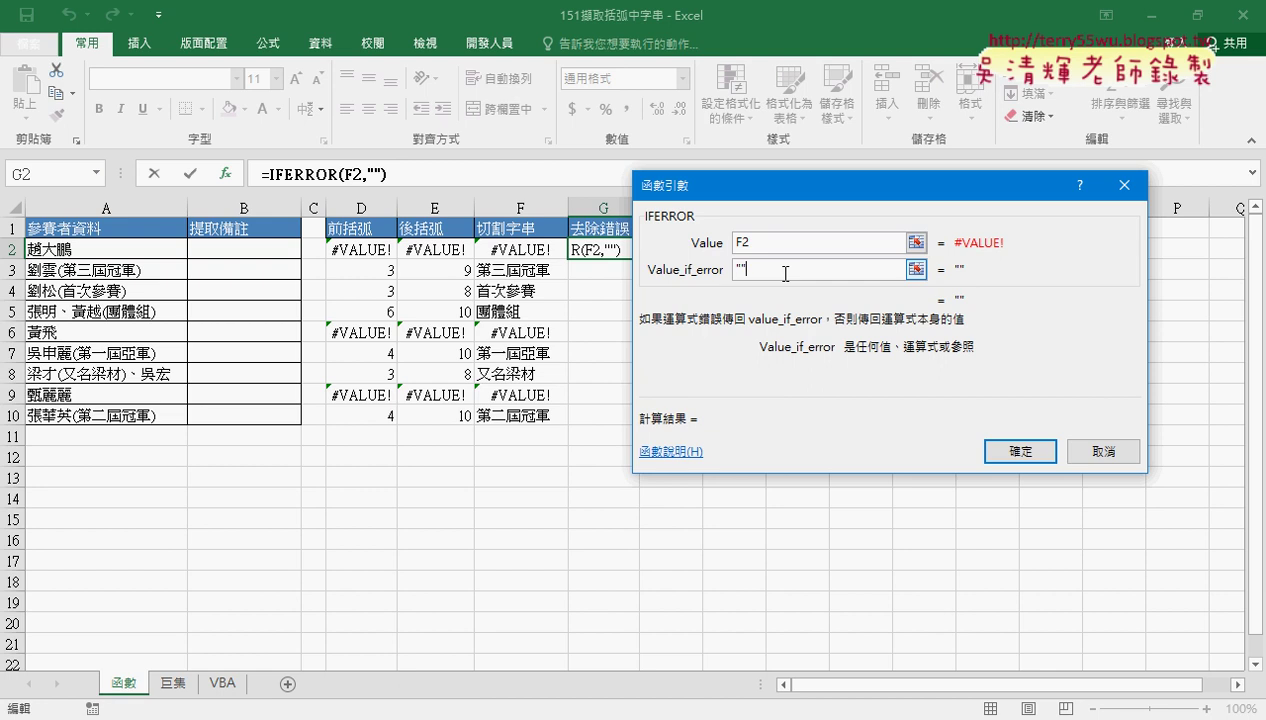
left_click(1020, 451)
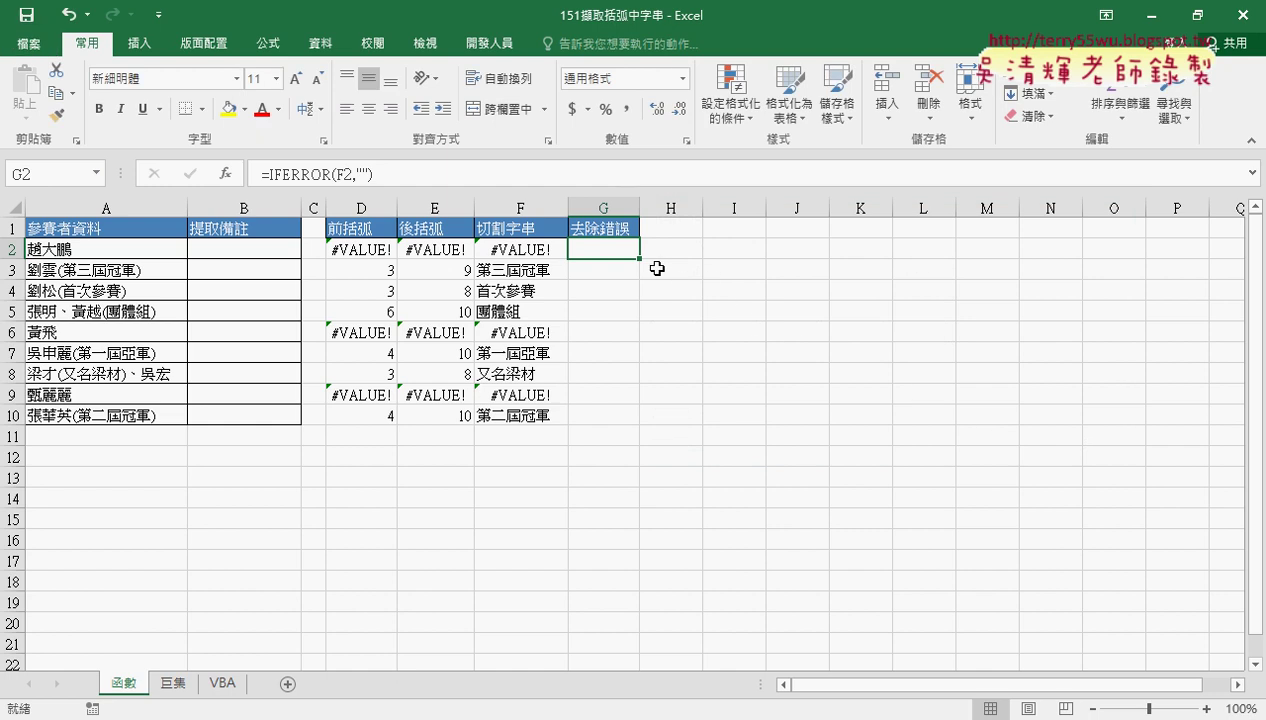
Step: Fill the IFERROR formula to G10, autofit column G, and briefly hide then restore columns B–F
left_click_drag(639, 258, 639, 418)
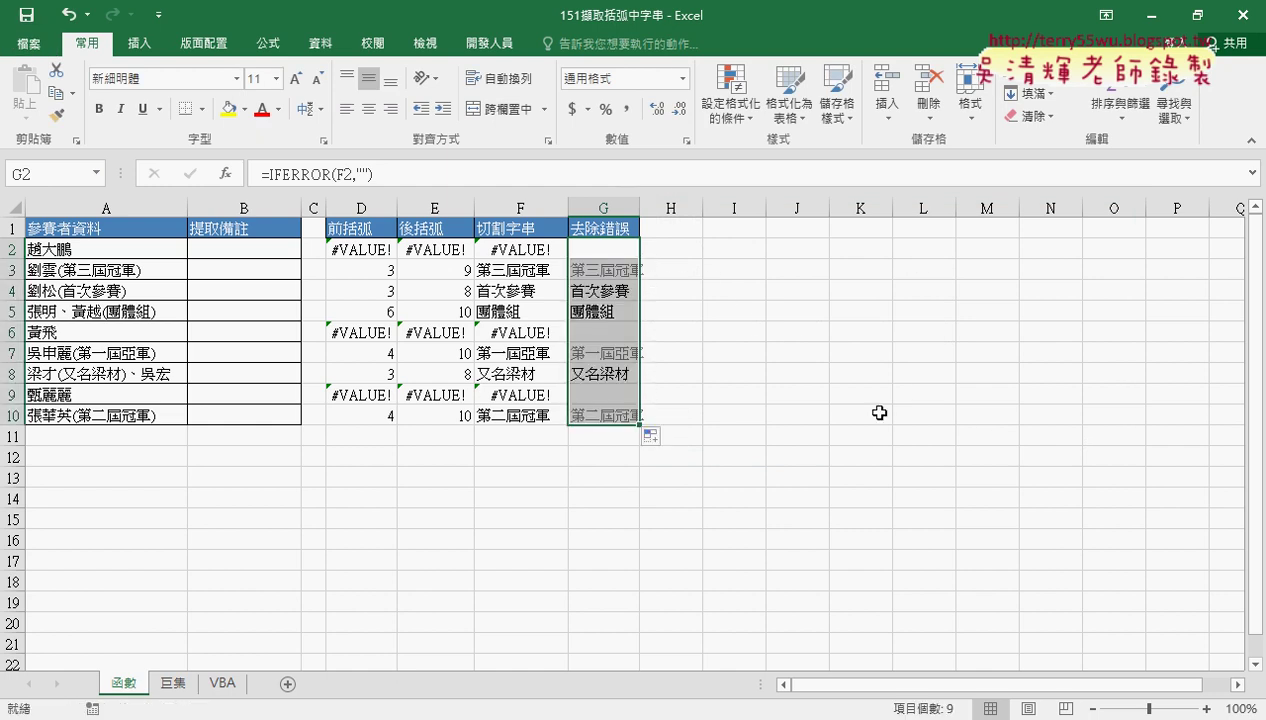
double_click(640, 208)
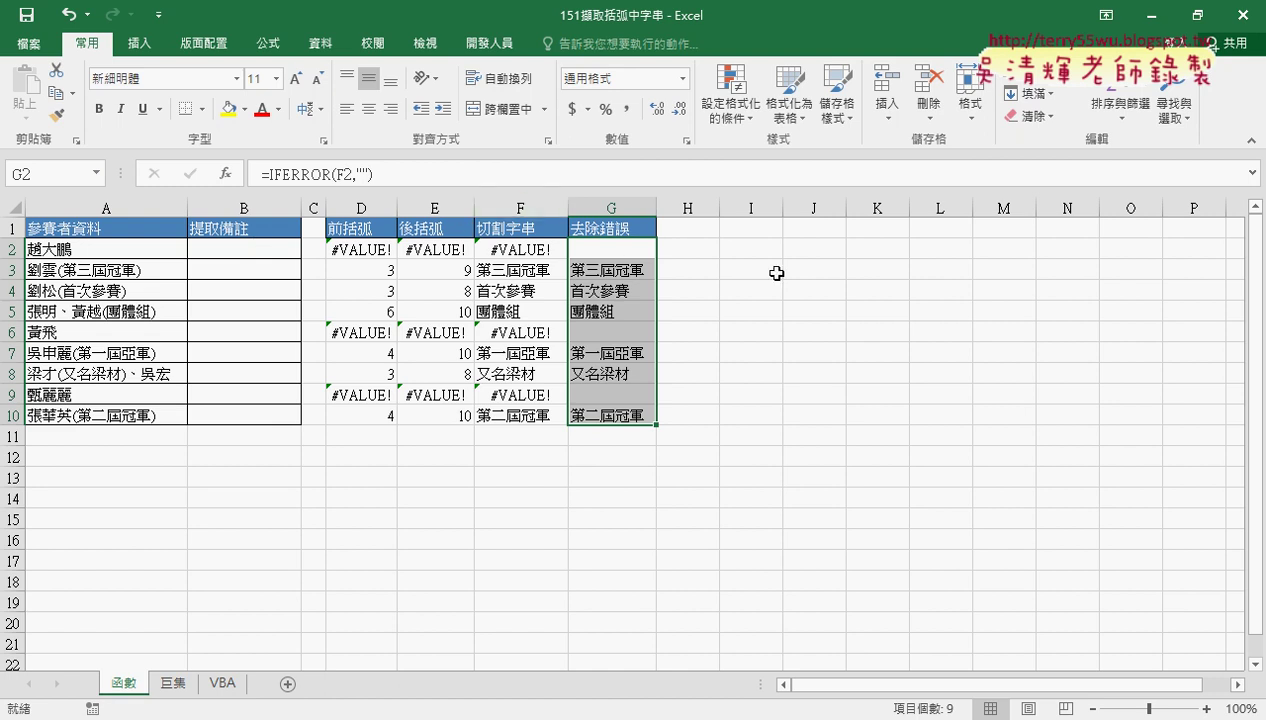
left_click_drag(519, 207, 339, 216)
left_click_drag(260, 207, 514, 214)
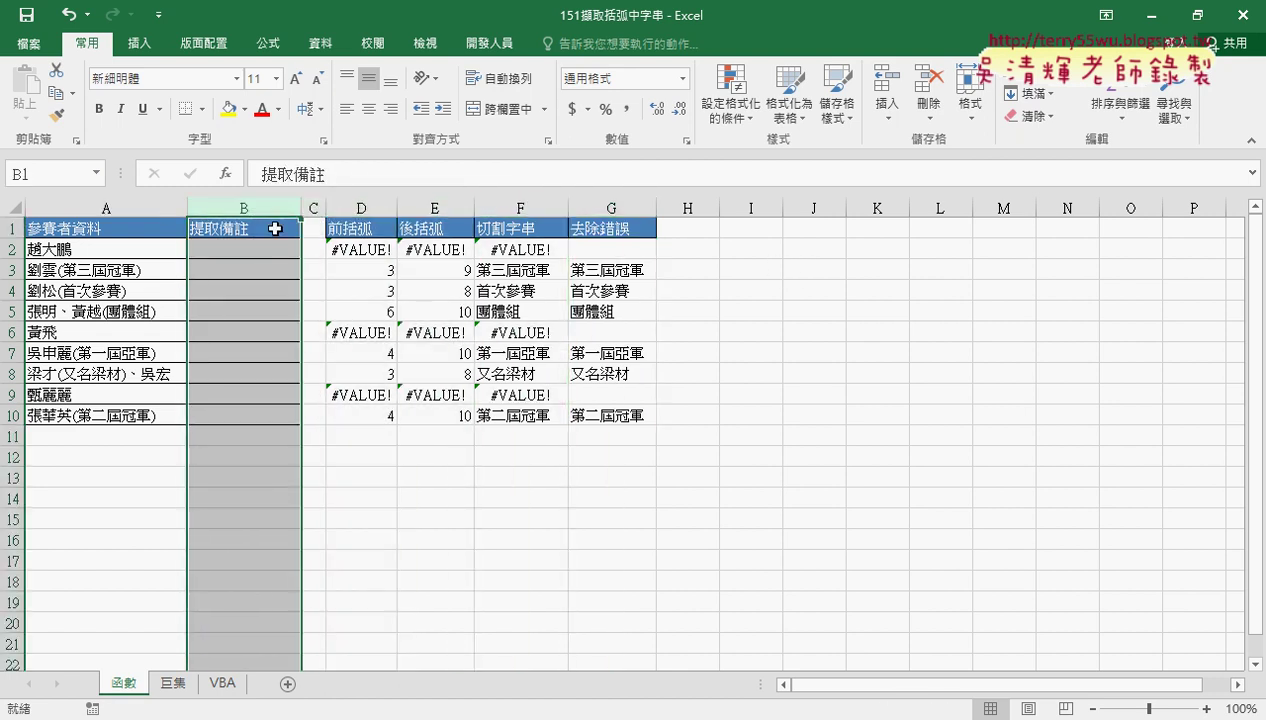
right_click(516, 266)
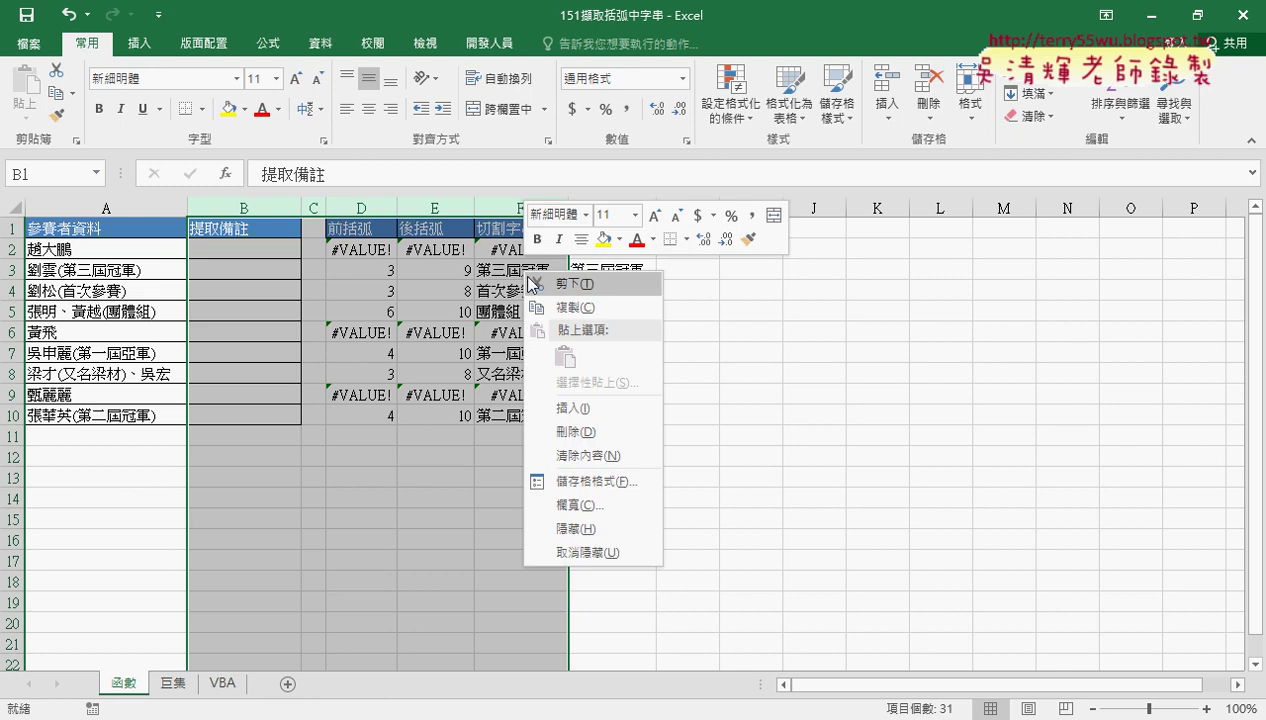
left_click(607, 530)
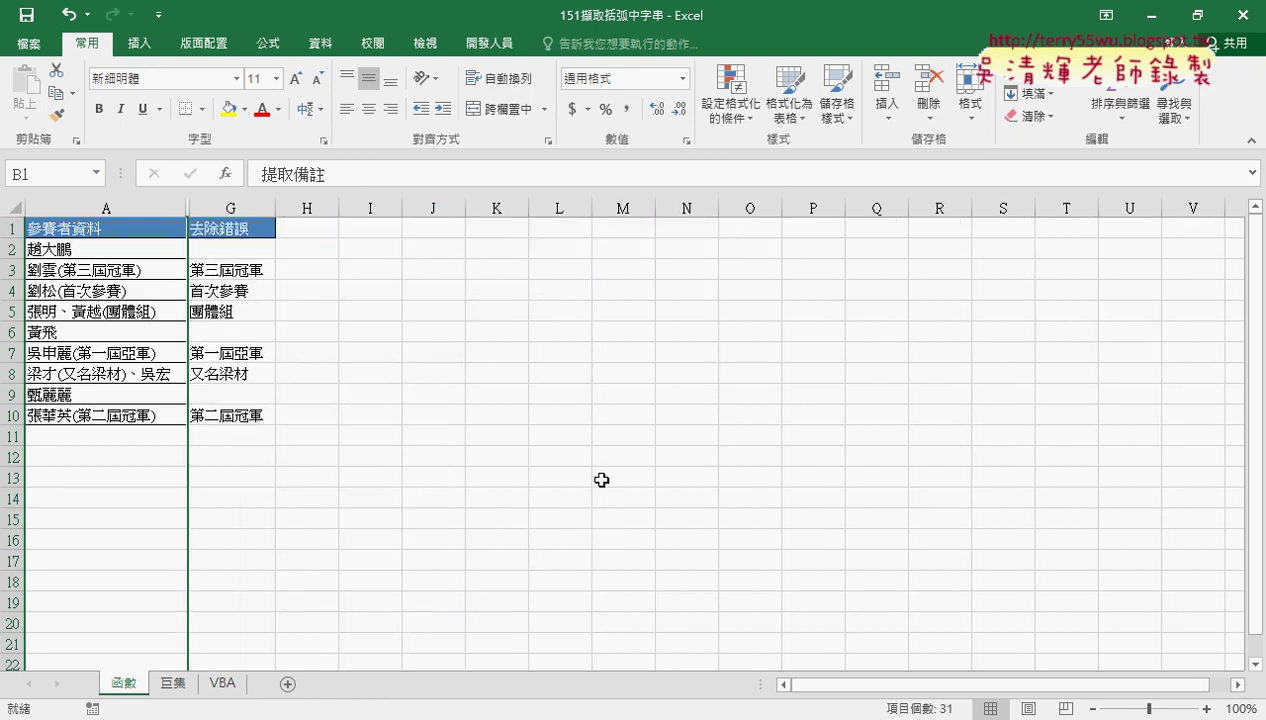
left_click(596, 373)
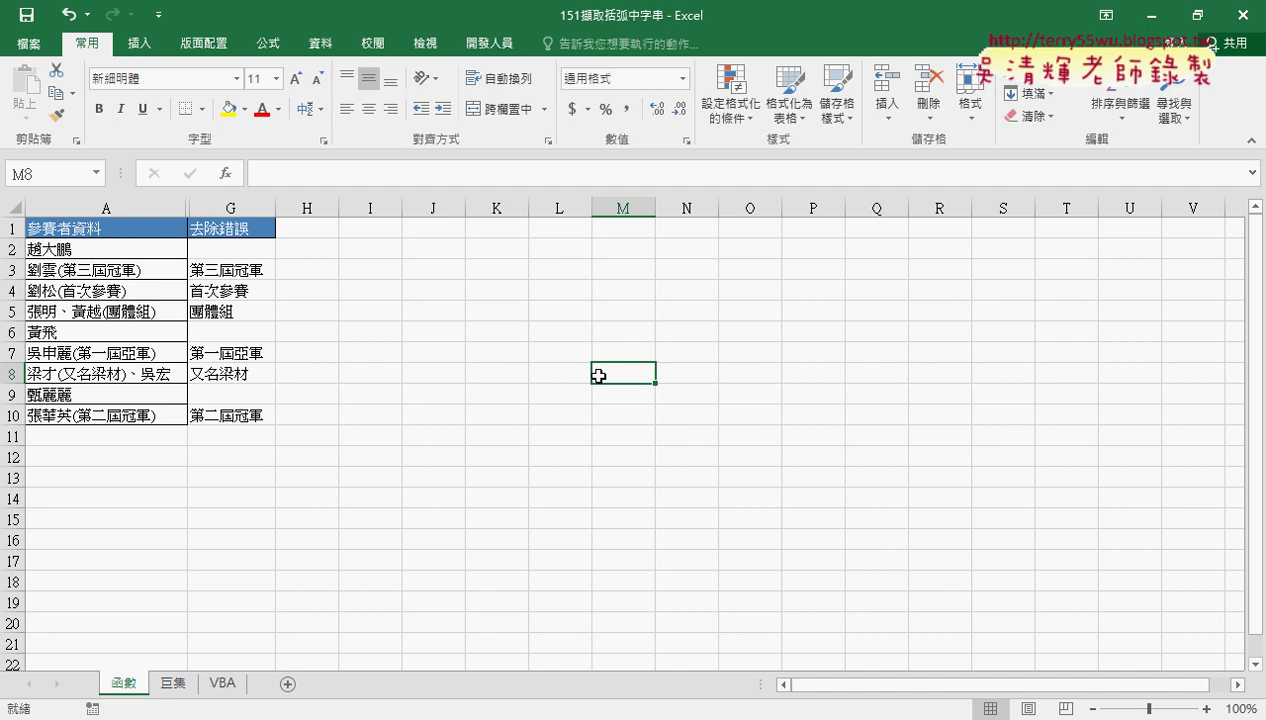
key("ctrl+z")
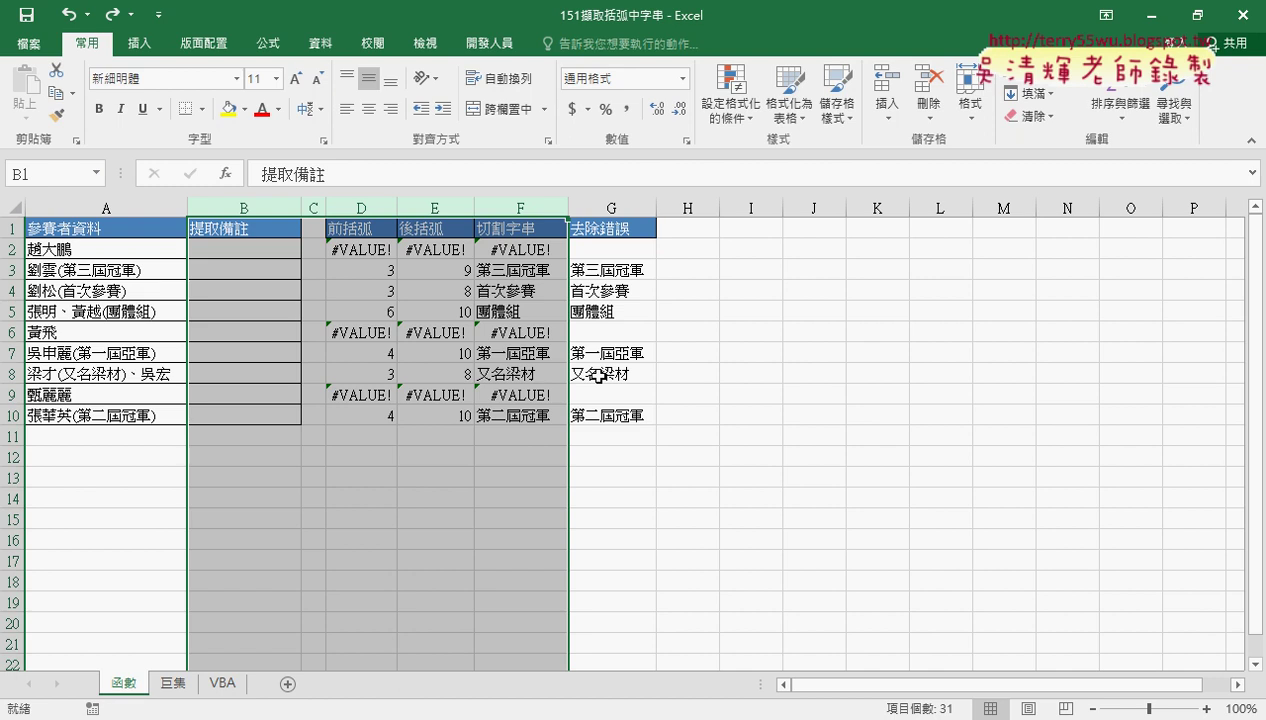
left_click(362, 268)
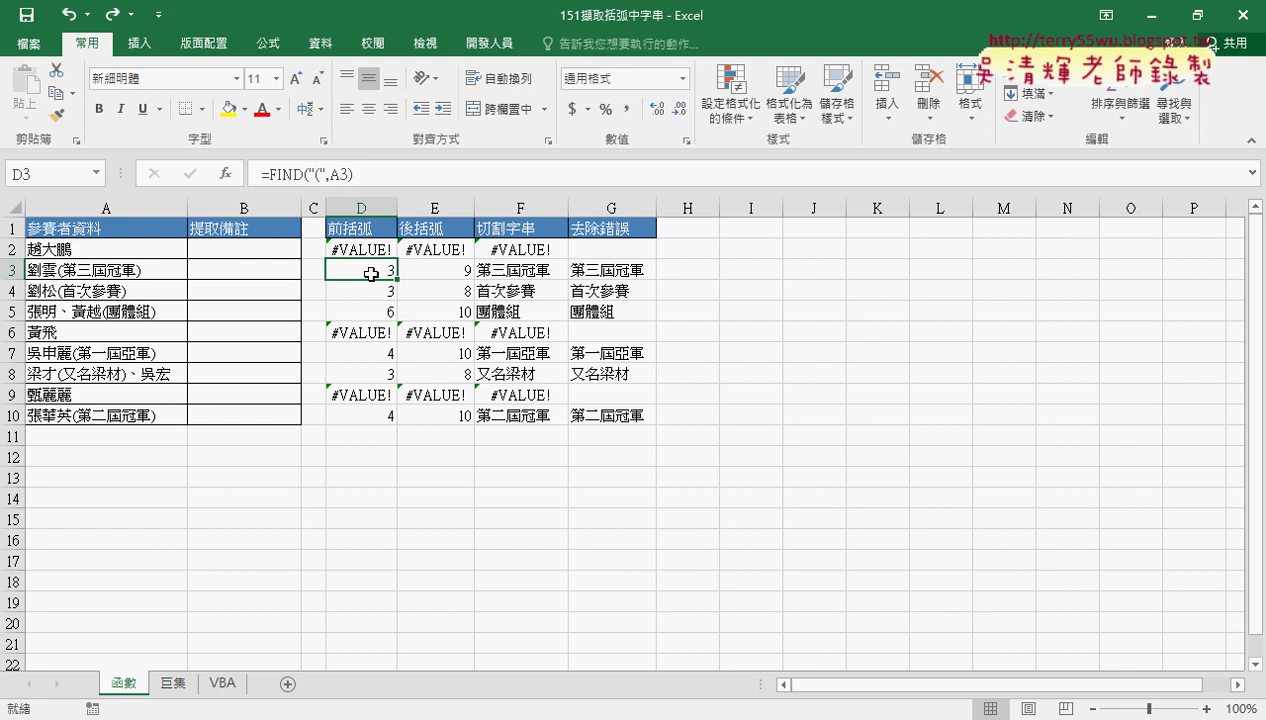
Step: Review the F3 and G3 formulas and copy D3's FIND formula text
left_click(498, 275)
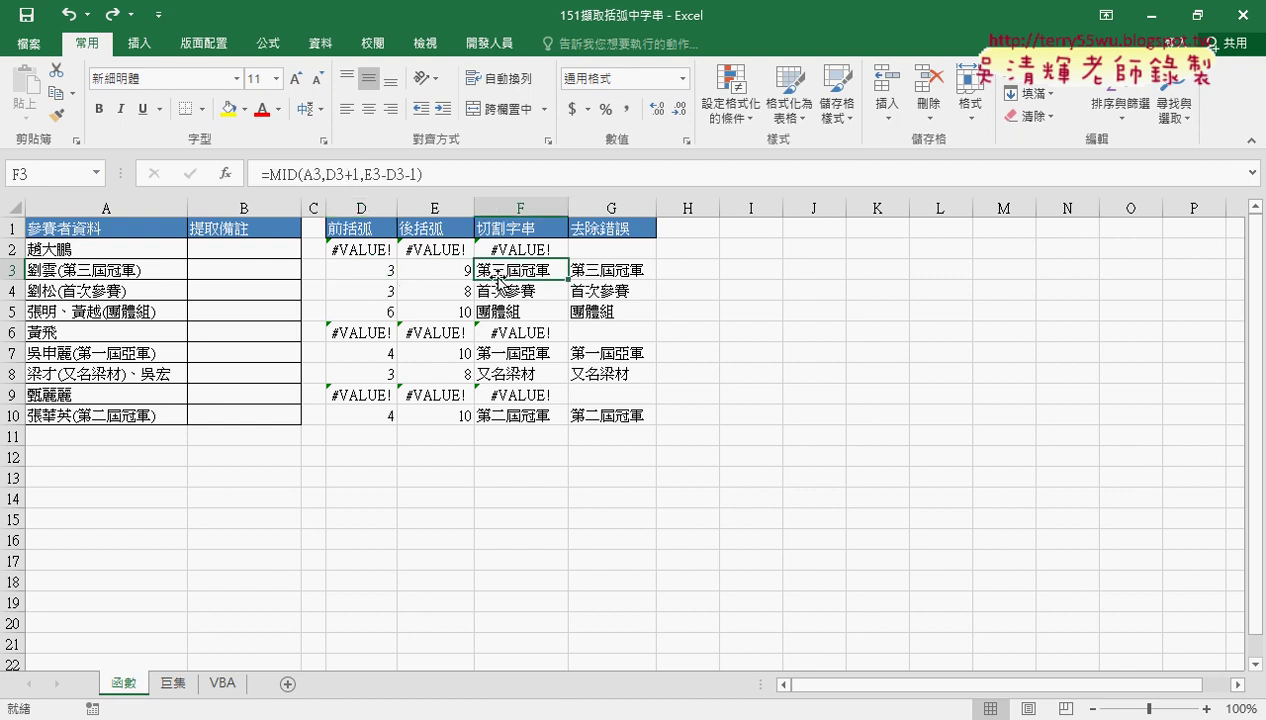
left_click(604, 272)
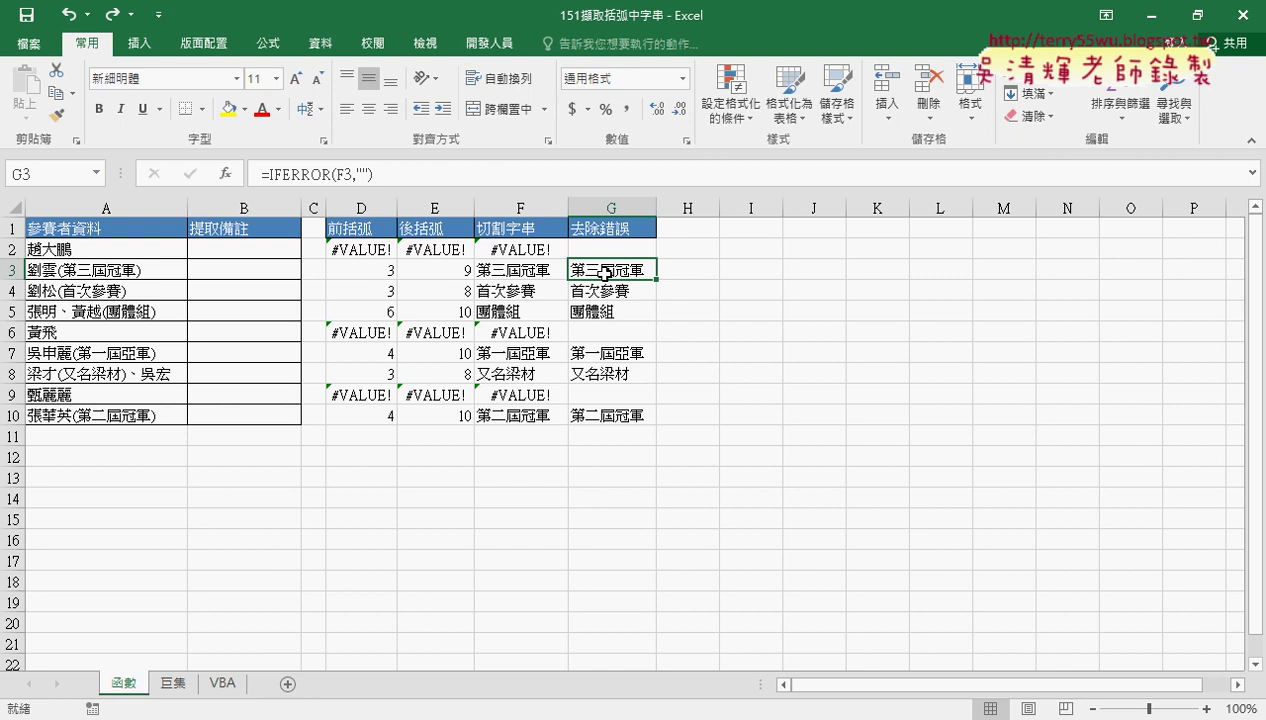
left_click(368, 270)
left_click_drag(368, 175, 258, 175)
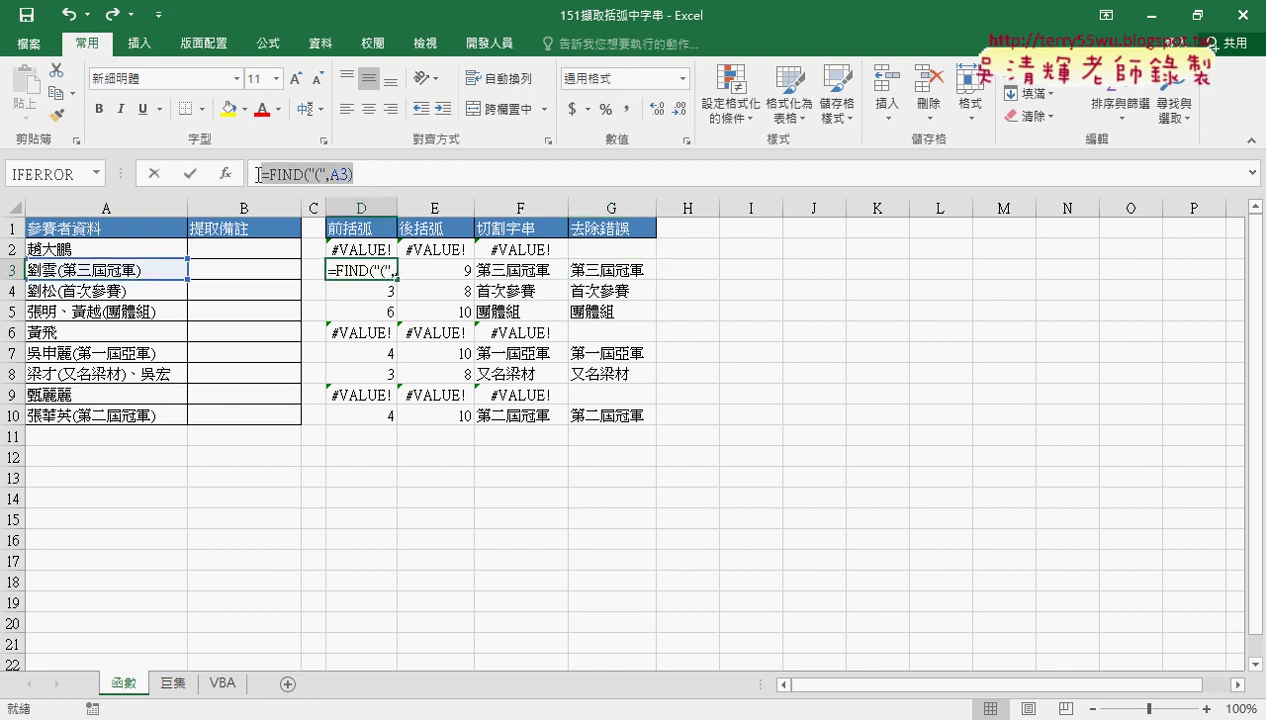
right_click(312, 178)
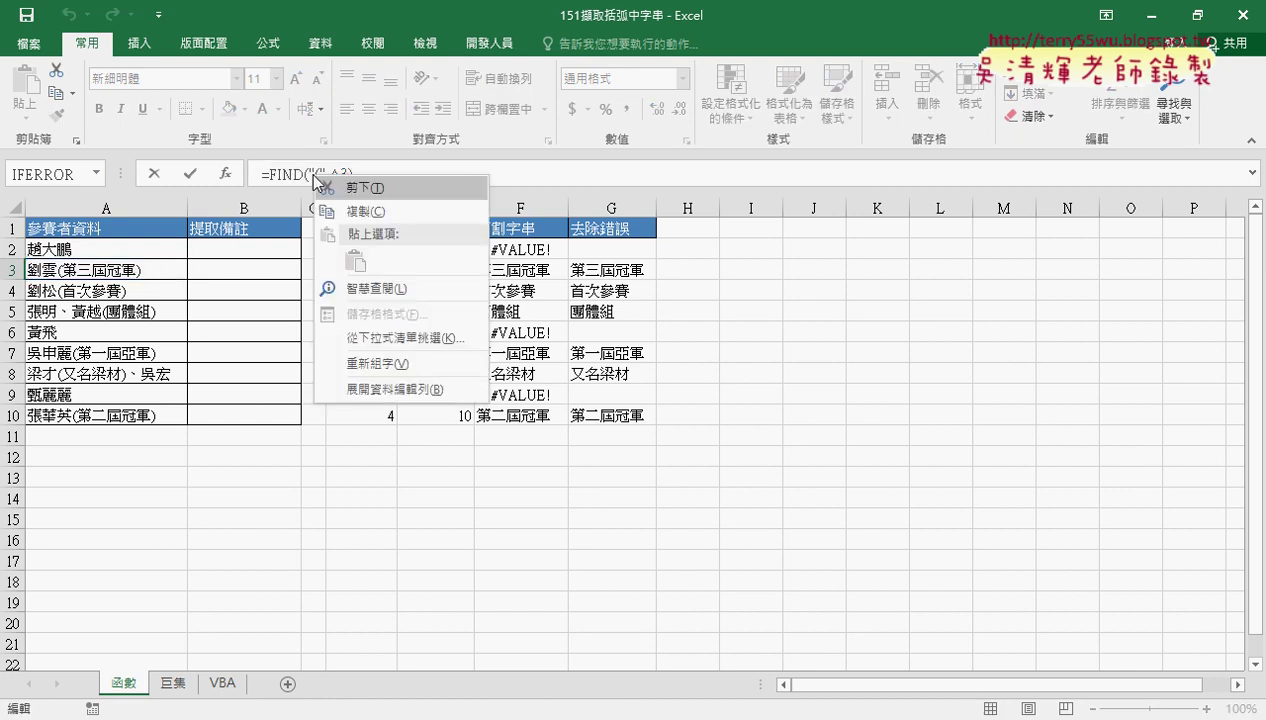
left_click(355, 212)
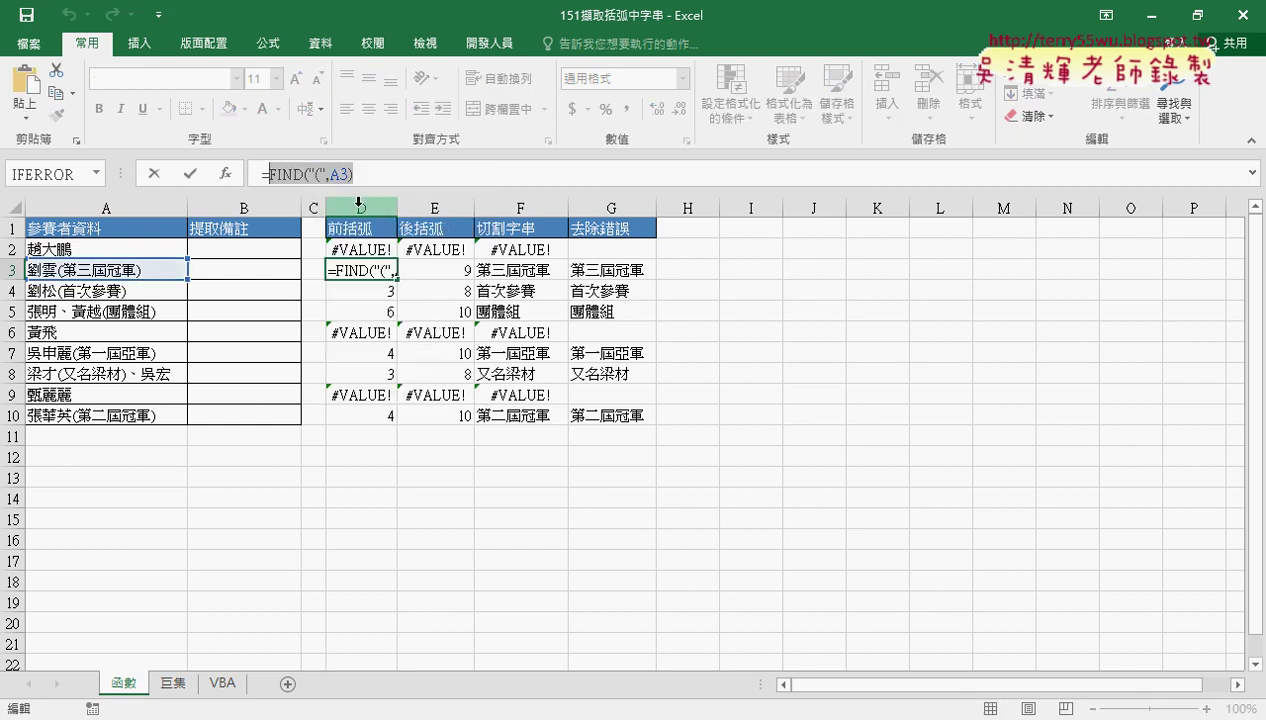
left_click(154, 174)
Step: Begin a new function in B3 from the Most Recently Used category
left_click(240, 268)
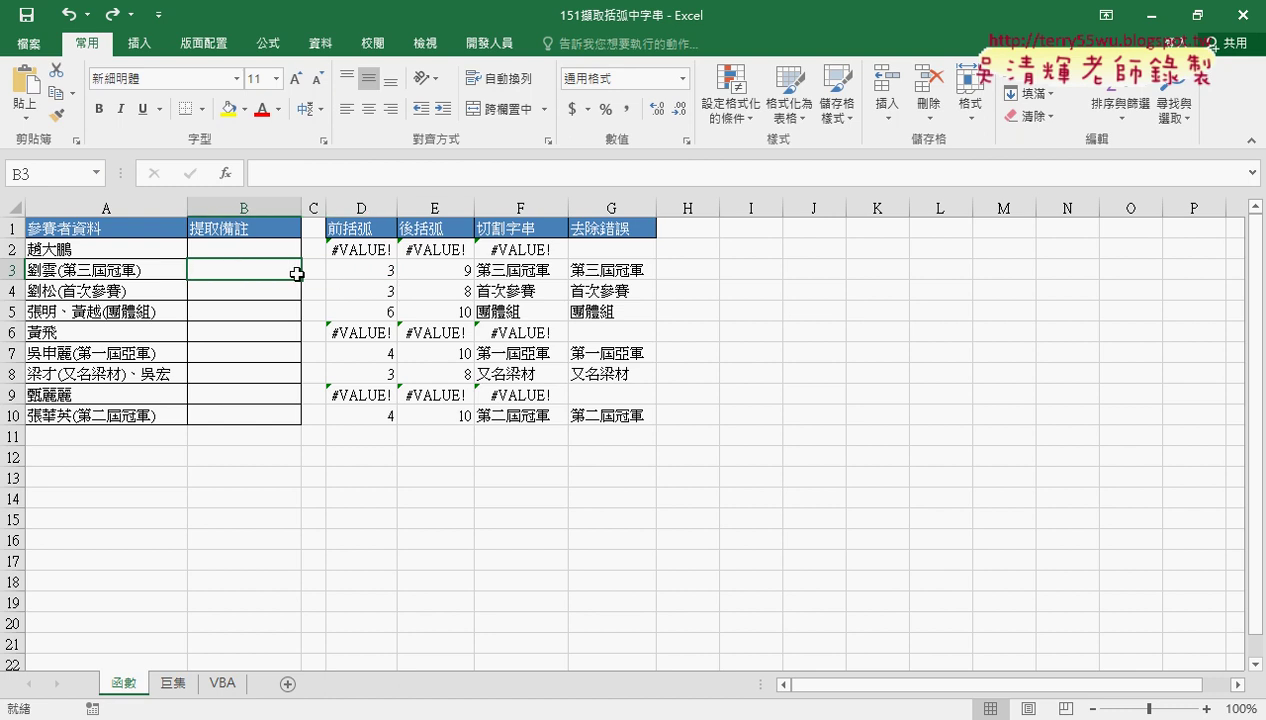
left_click(226, 173)
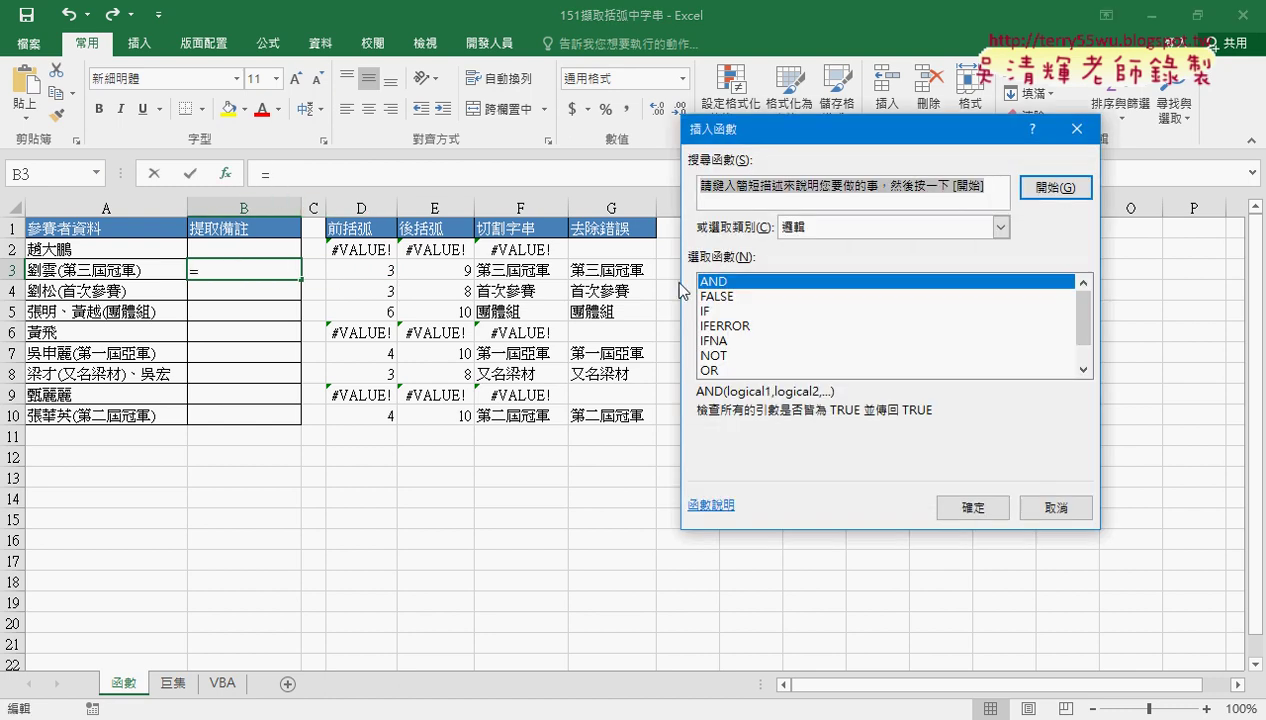
left_click(1000, 227)
left_click(800, 247)
Step: Start MID in B3 with text A3 and start position FIND("(",A3)+1
left_click(717, 297)
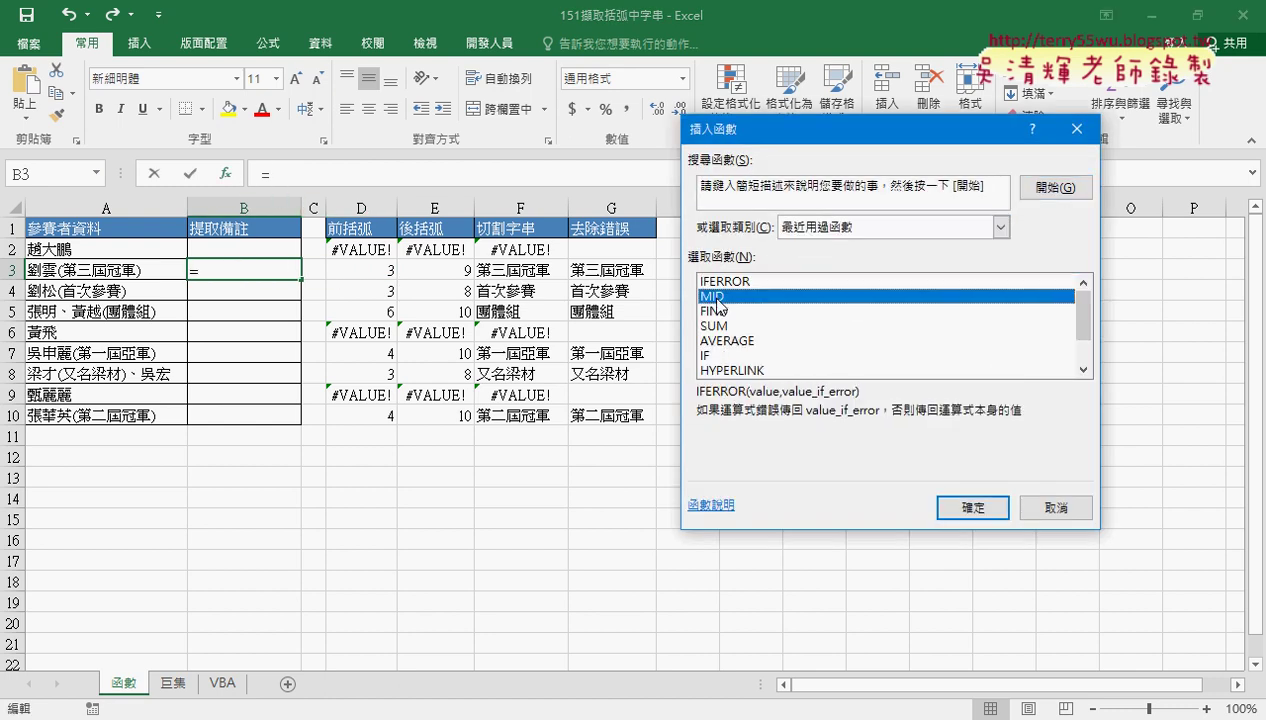
double_click(717, 297)
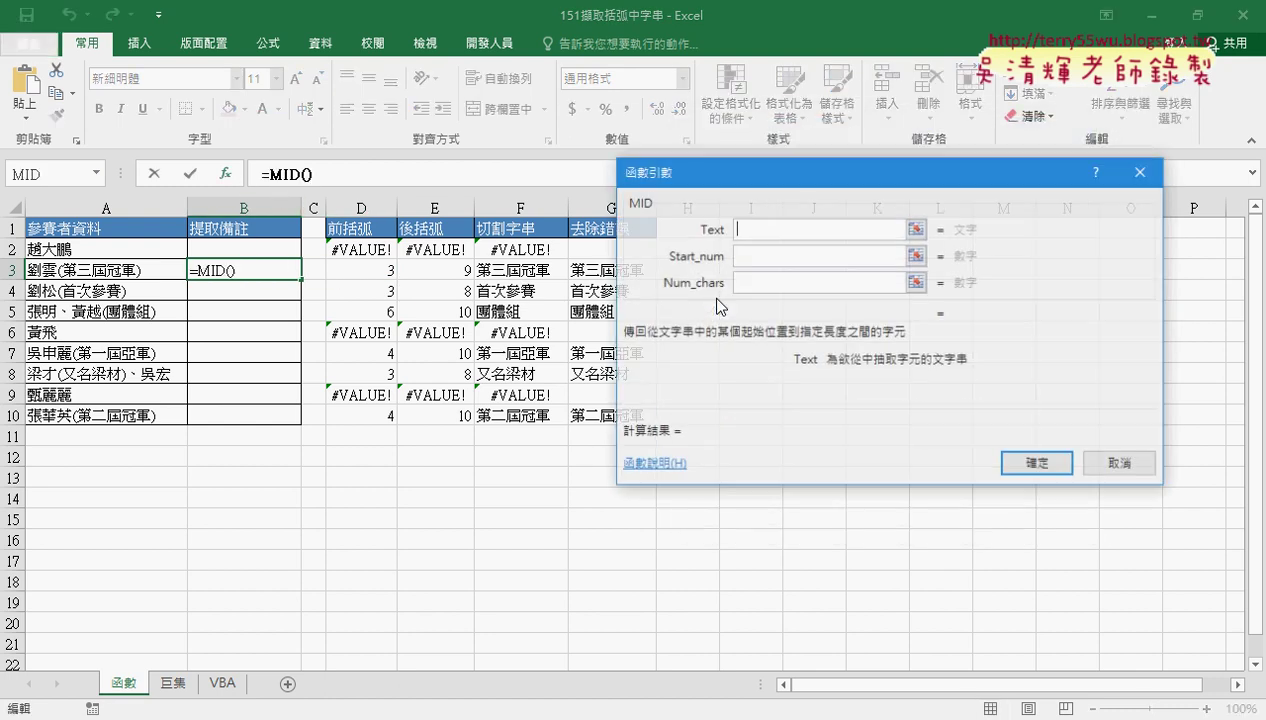
left_click(118, 272)
left_click(760, 256)
right_click(762, 256)
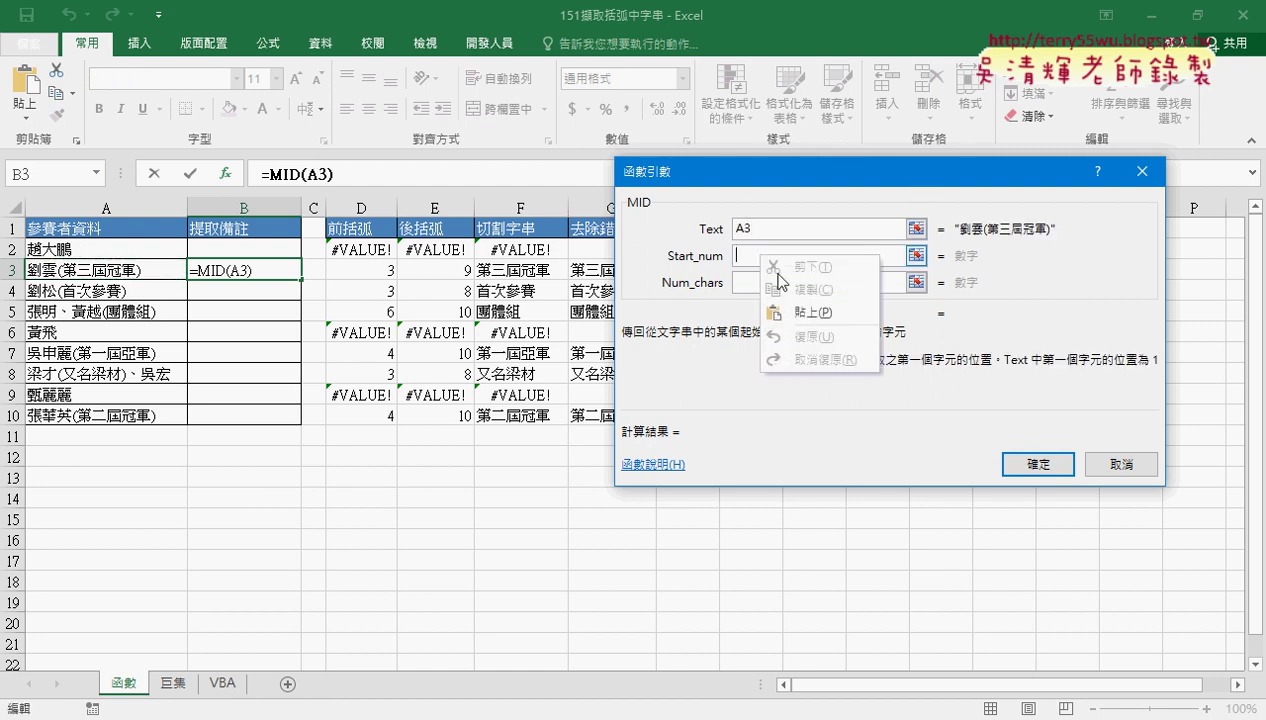
left_click(805, 312)
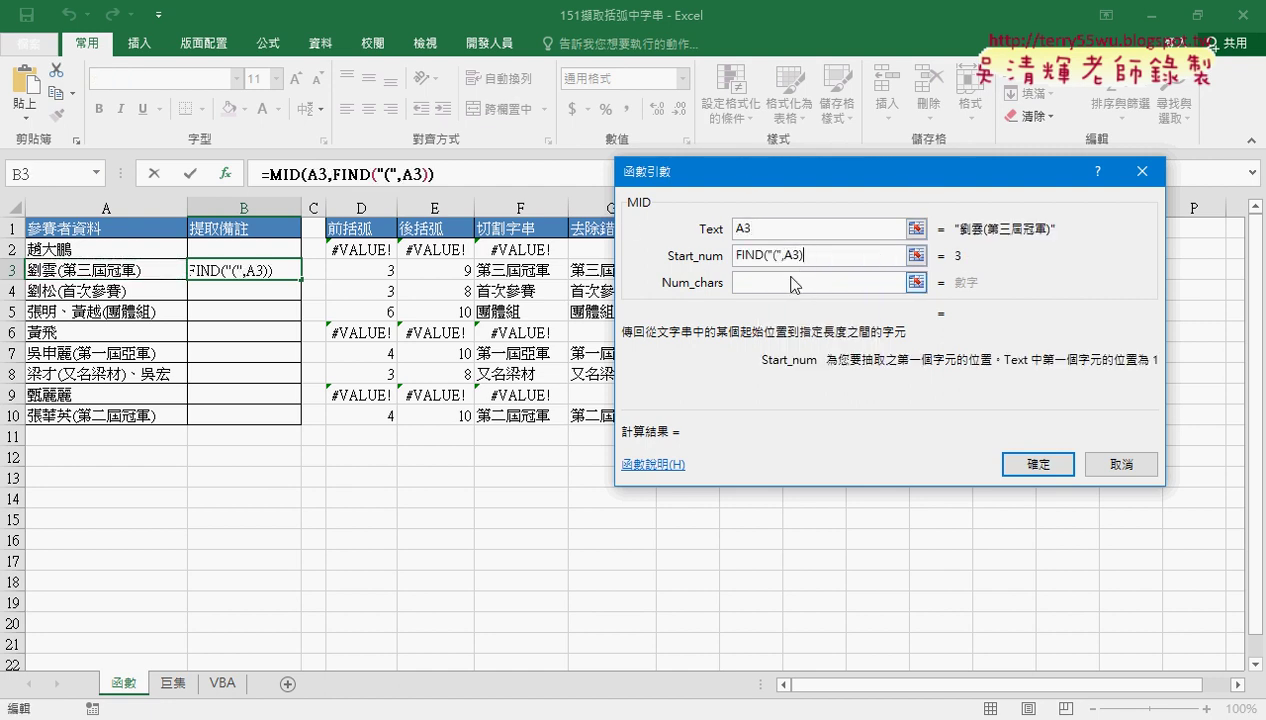
type("+1")
Step: Set the character count to FIND(")",A3)-FIND("(",A3)-1, then fill the formula across B2:B10
left_click(776, 282)
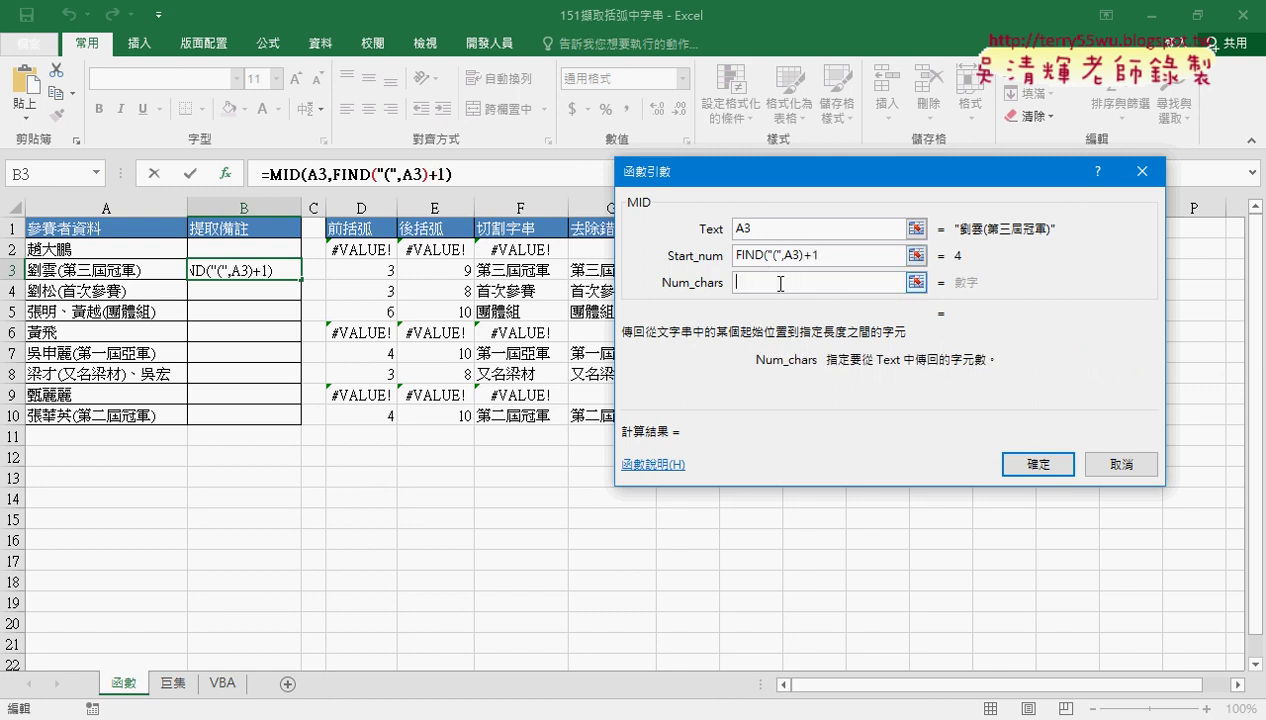
right_click(778, 283)
left_click(818, 343)
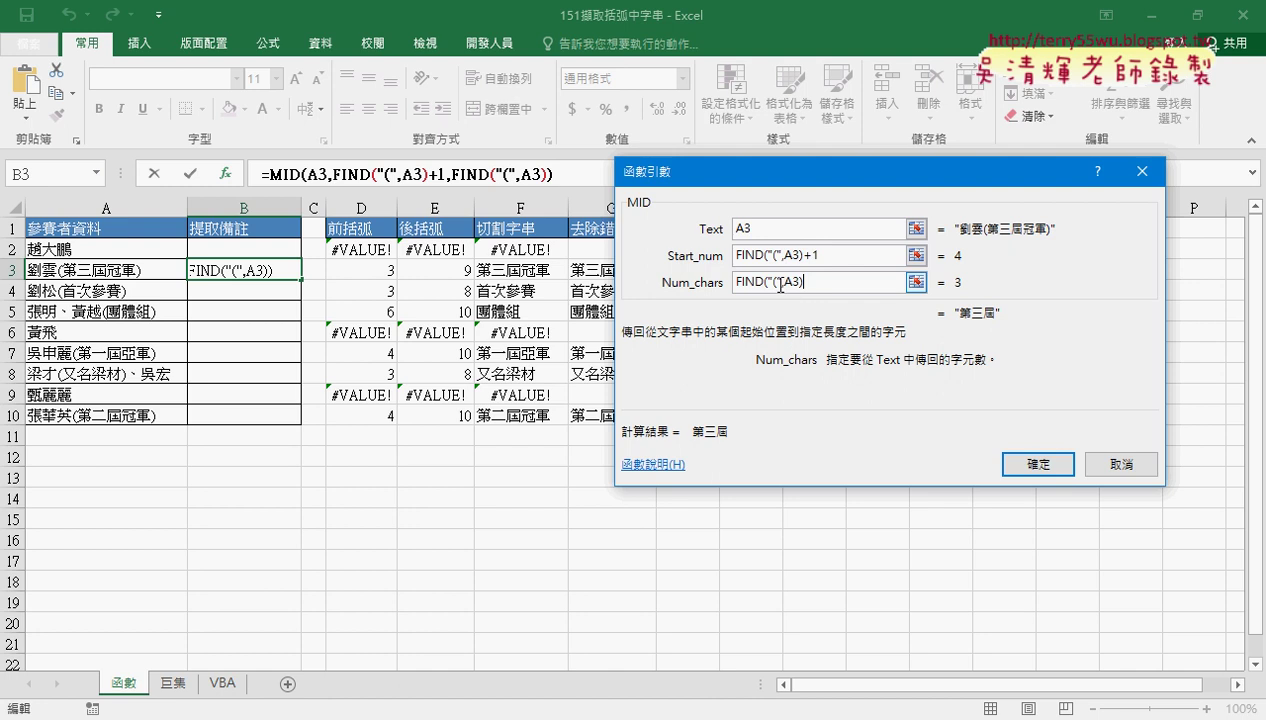
key("BackSpace")
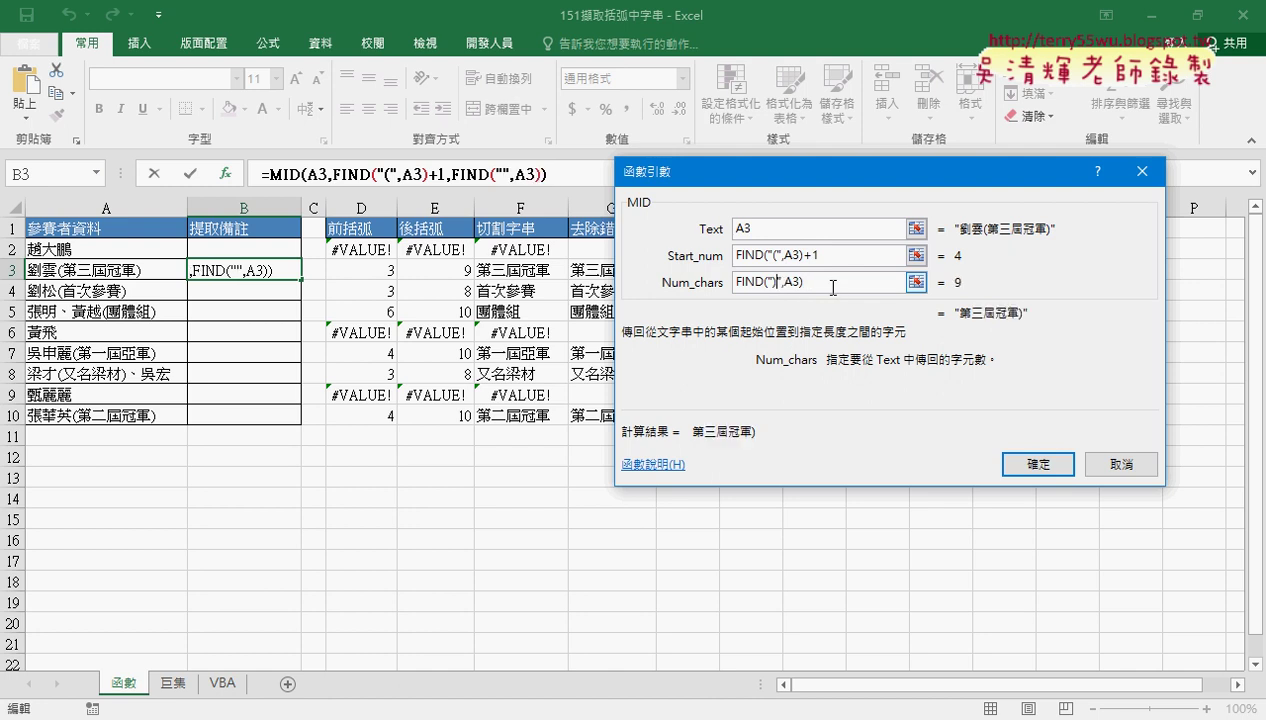
type(")")
key("End")
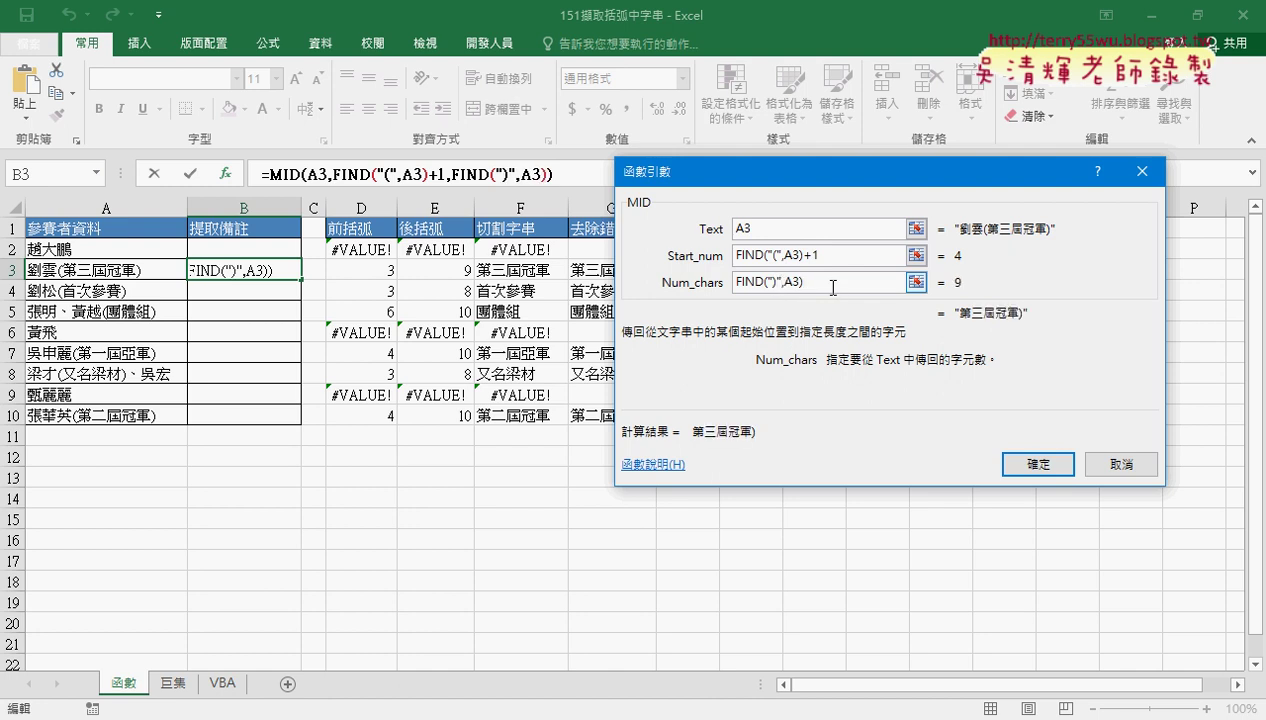
type("-FIND(\"(\",A3)")
type("-1")
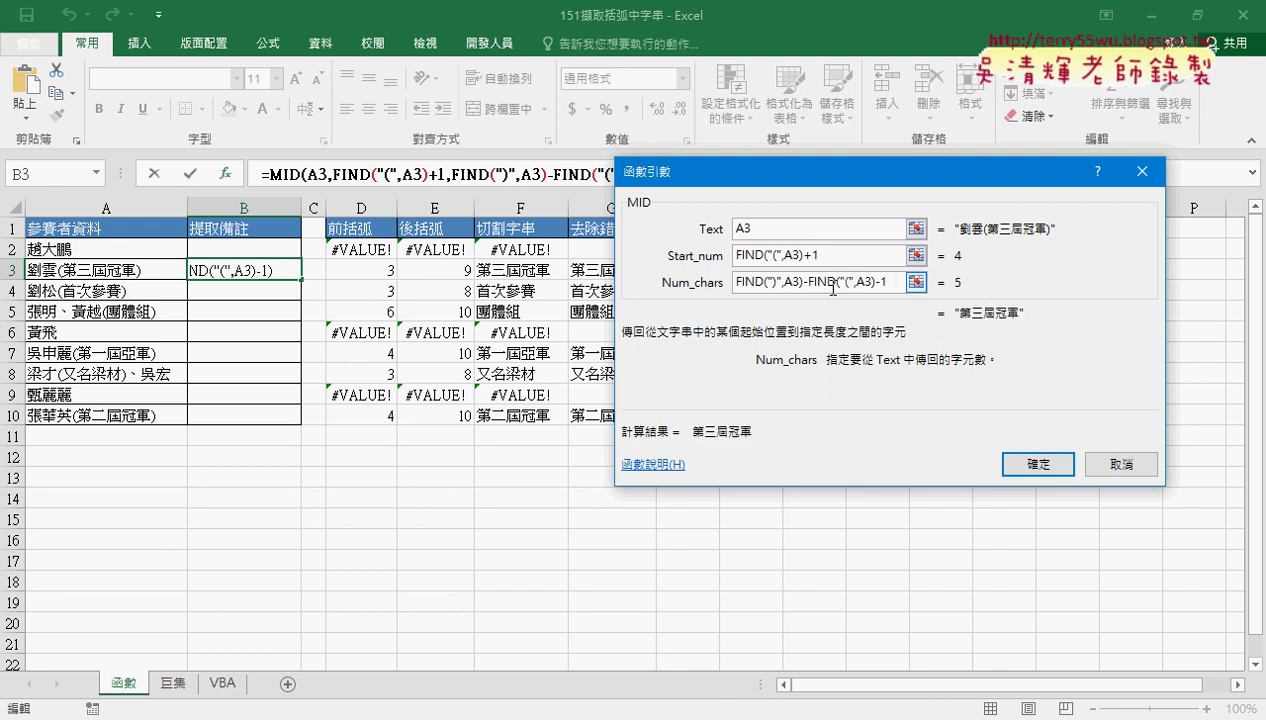
left_click(1030, 463)
mouse_move(301, 279)
left_mouse_down()
mouse_move(303, 244)
mouse_move(300, 420)
left_mouse_up()
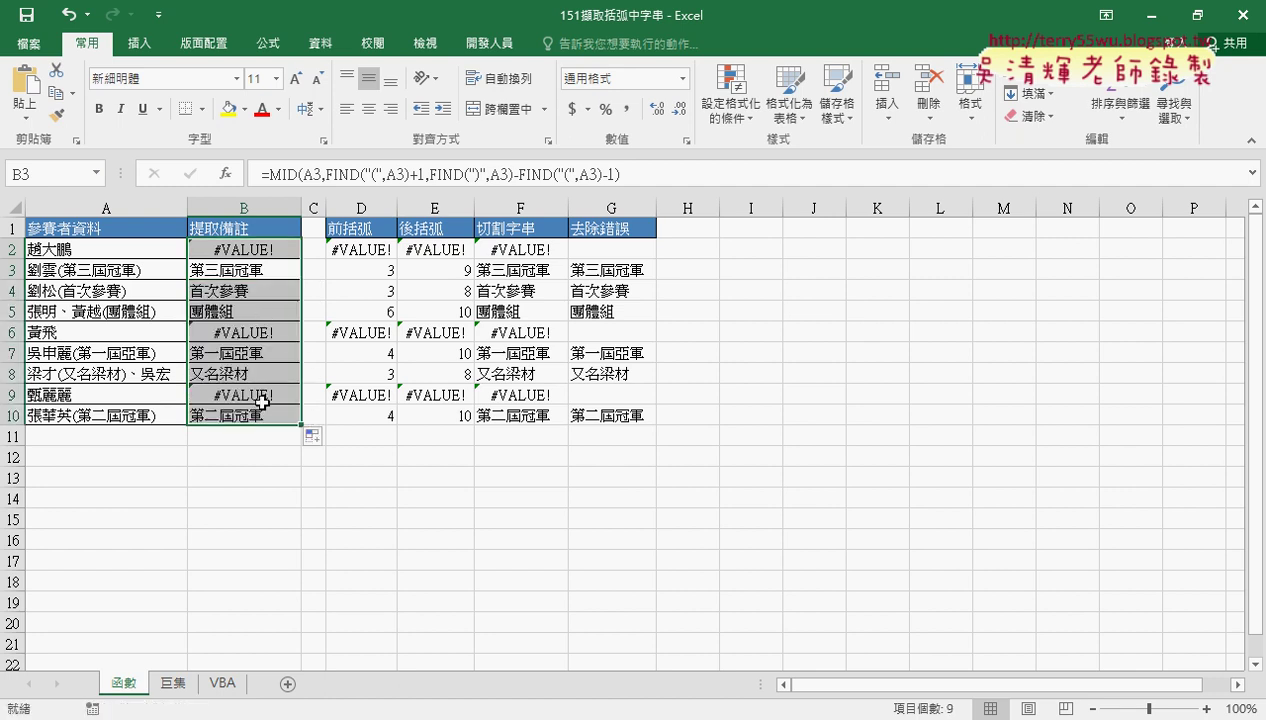
Step: Cut the MID expression out of B2's formula
left_click(257, 245)
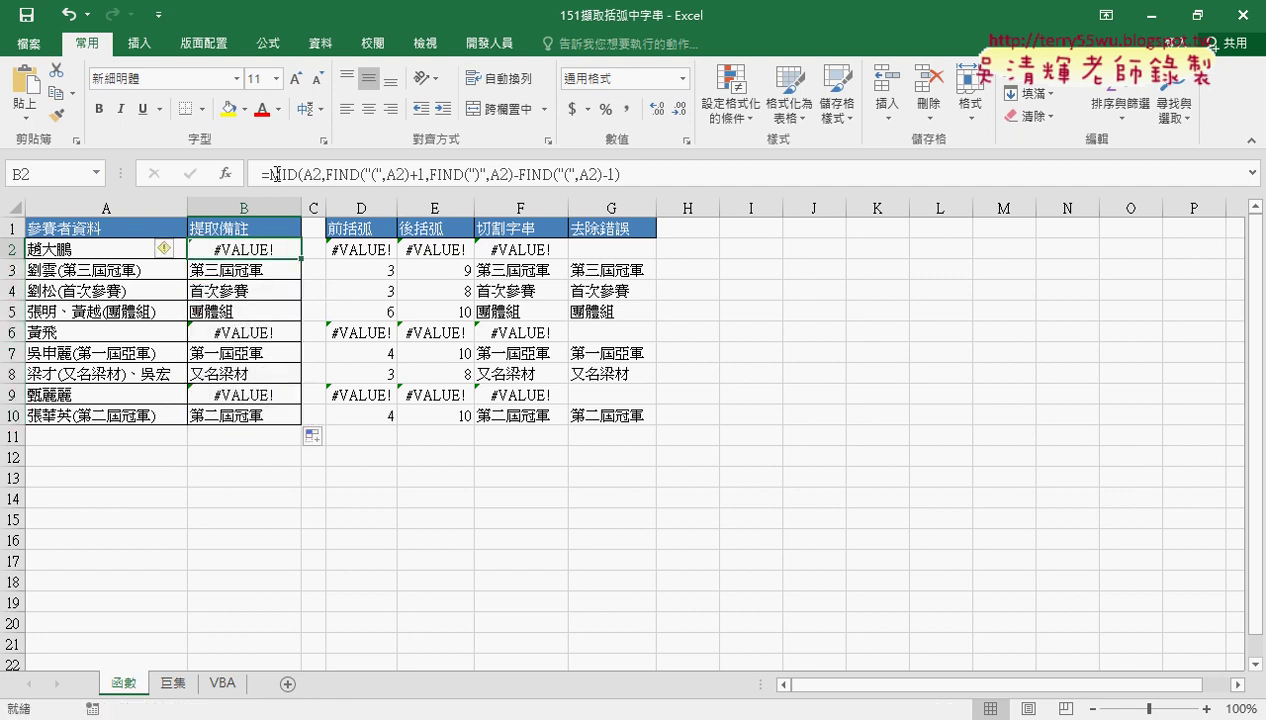
left_click(277, 174)
left_click_drag(265, 174, 677, 174)
right_click(567, 181)
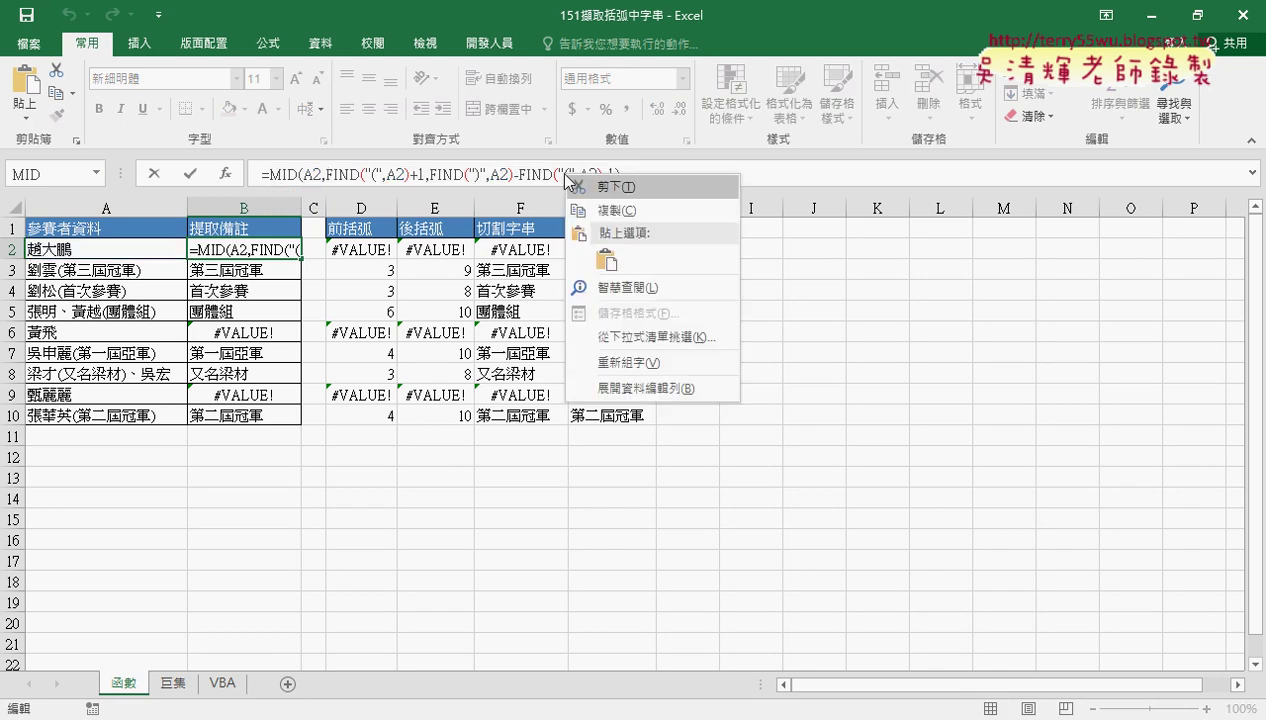
left_click(605, 187)
Step: Insert IFERROR in B2 with the cut MID as Value and "" as Value_if_error
left_click(226, 173)
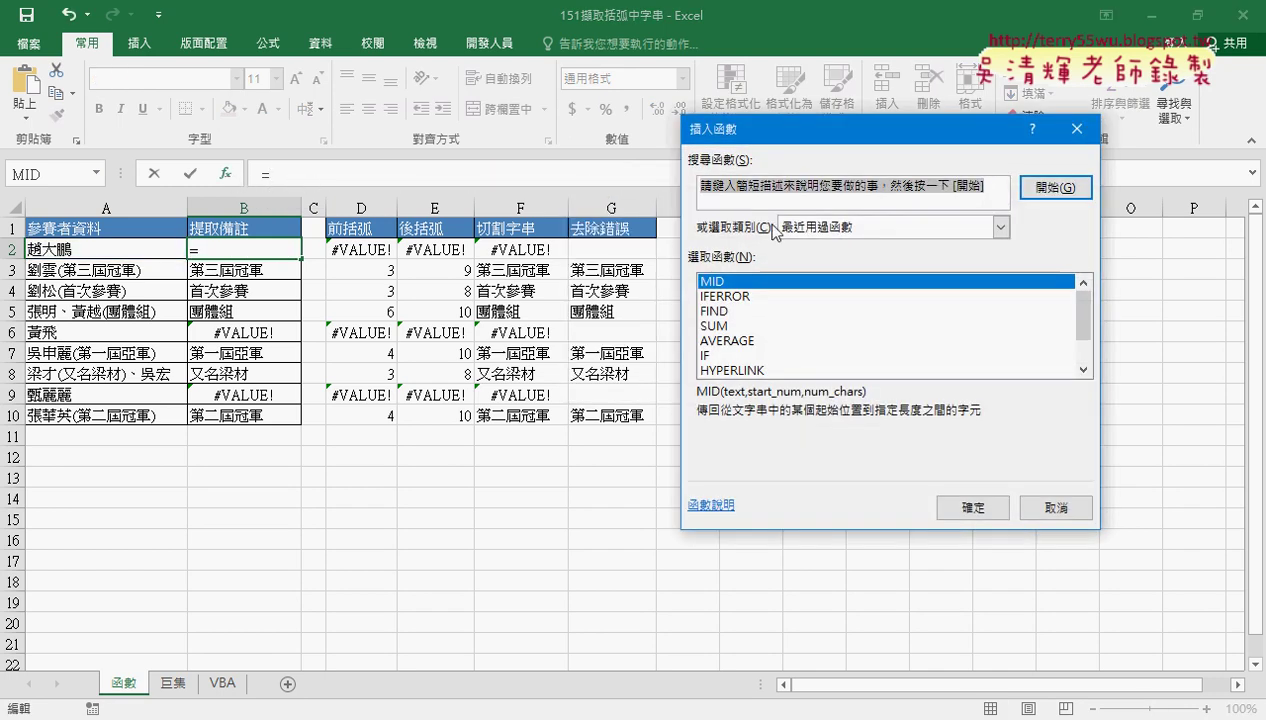
double_click(726, 296)
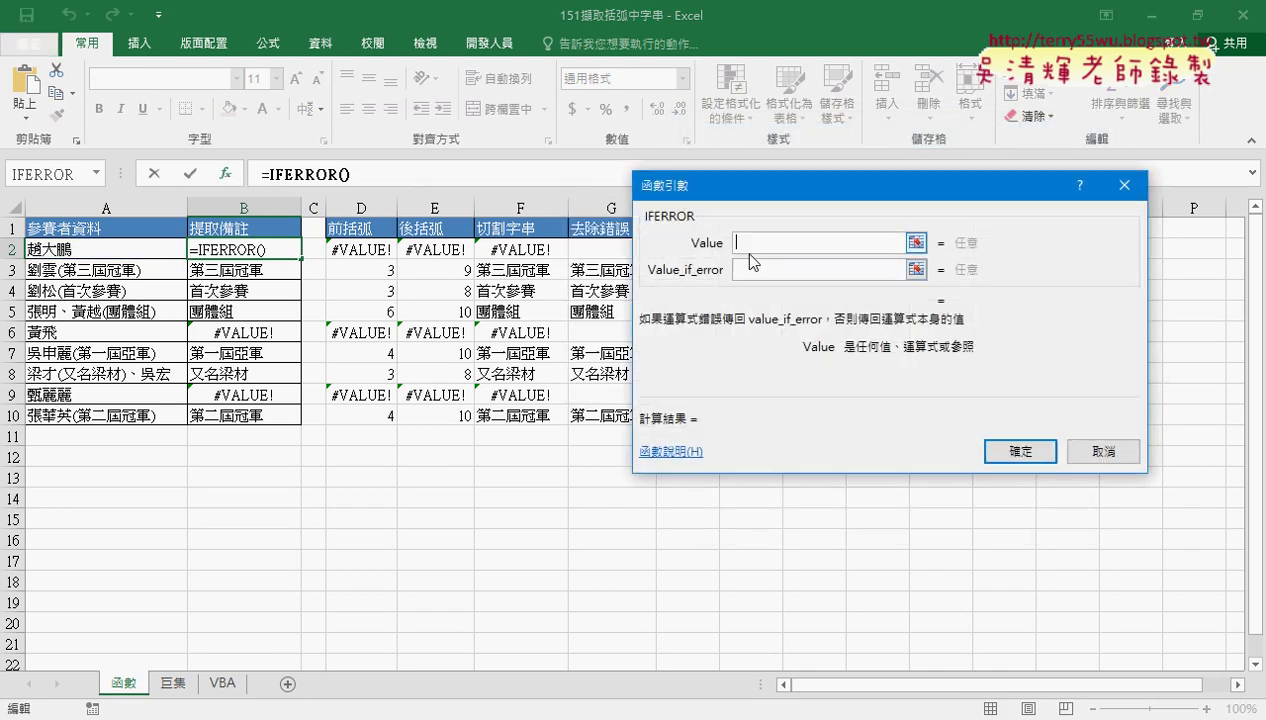
right_click(744, 240)
left_click(788, 299)
left_click(767, 268)
type("\"\"")
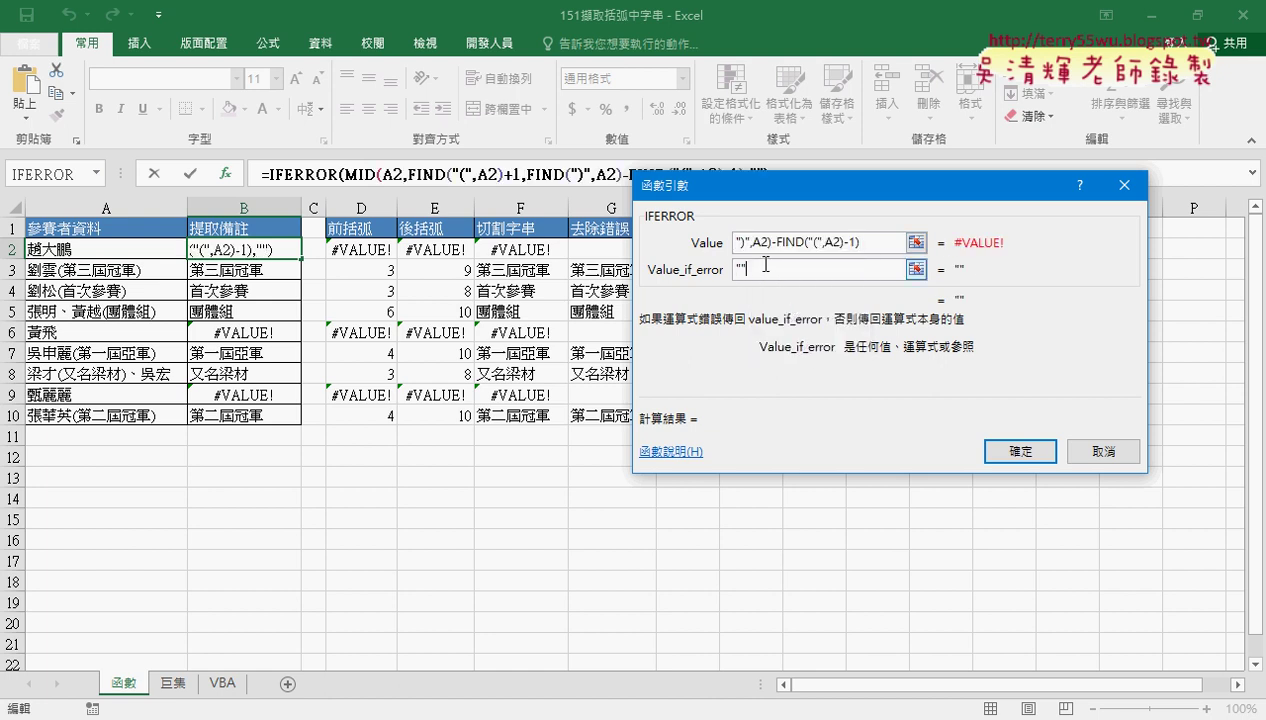
left_click(1043, 462)
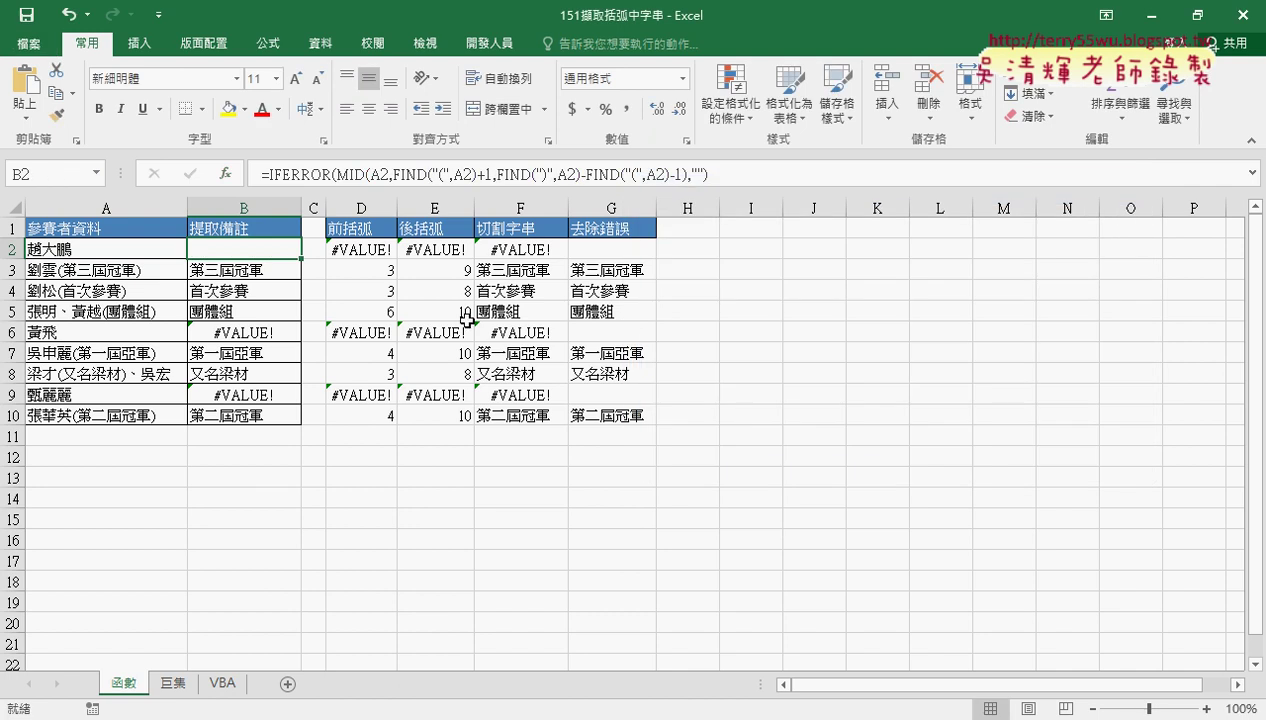
Step: Fill the IFERROR-wrapped MID formula down to B10, mark it up with red pen, then clear the ink
left_click_drag(302, 259, 297, 415)
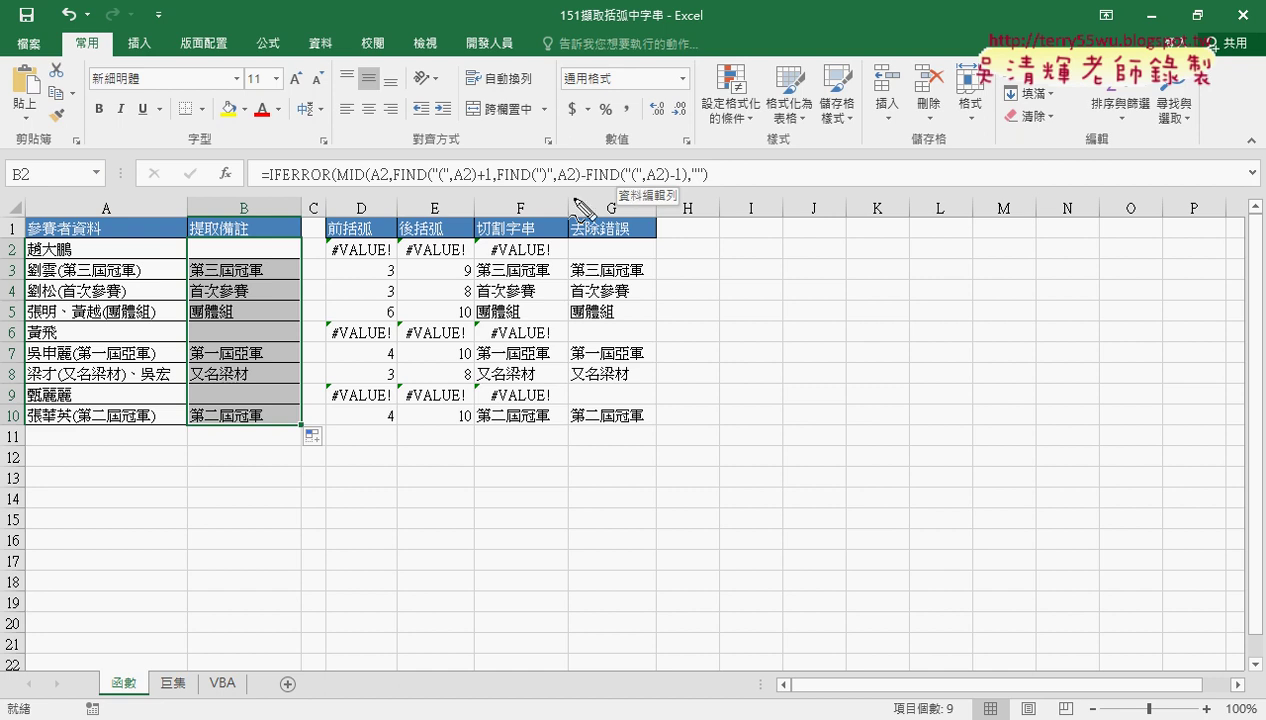
left_click_drag(278, 185, 702, 186)
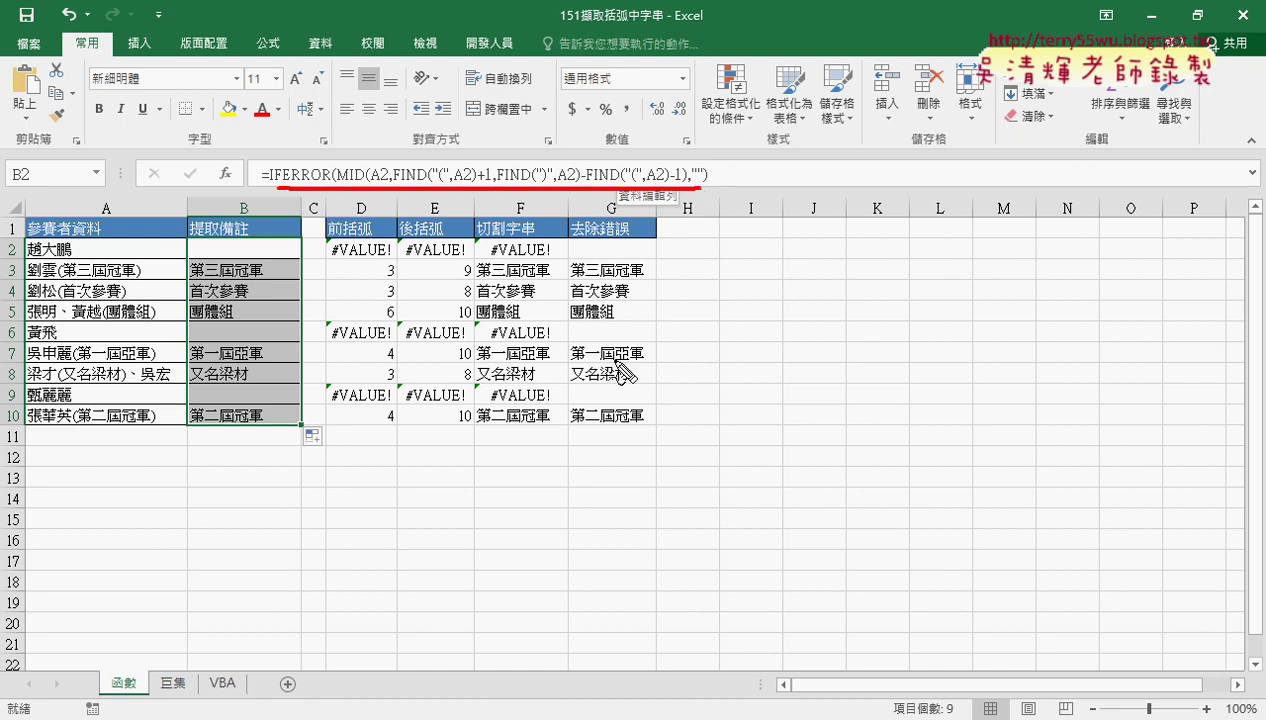
left_click_drag(905, 240, 722, 190)
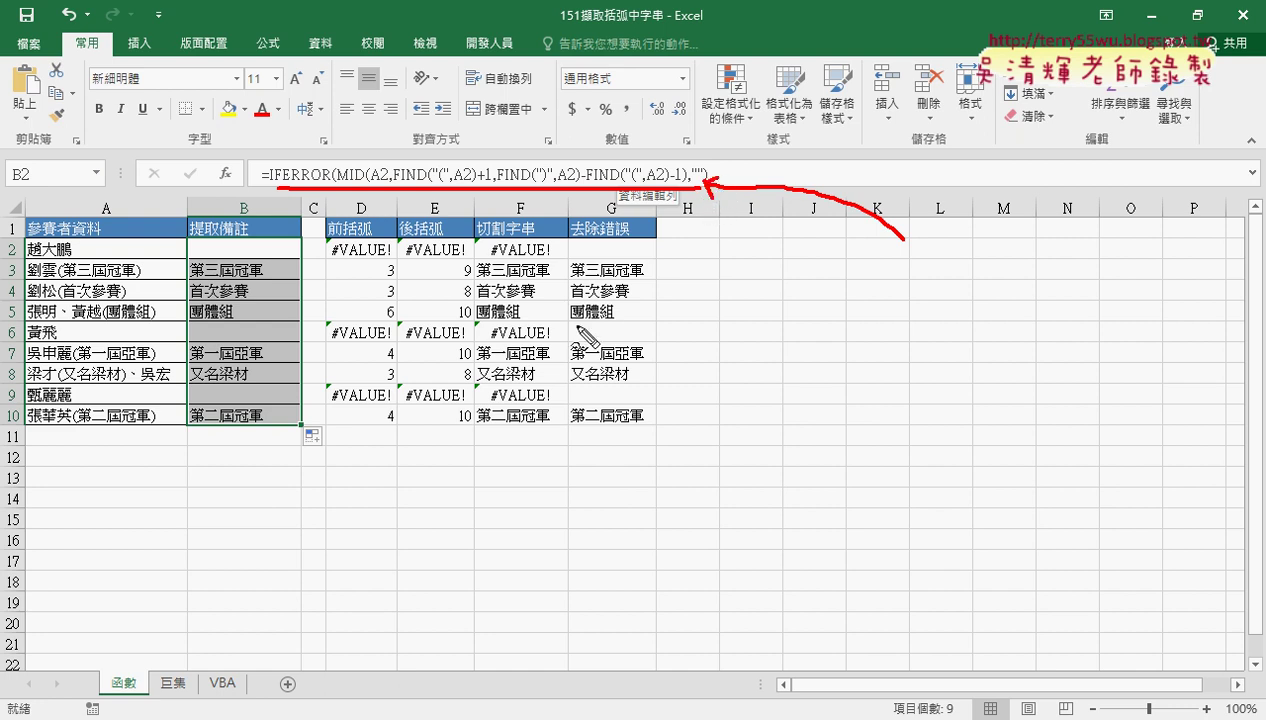
mouse_move(500, 463)
left_mouse_down()
mouse_move(530, 205)
mouse_move(565, 452)
mouse_move(438, 459)
left_mouse_up()
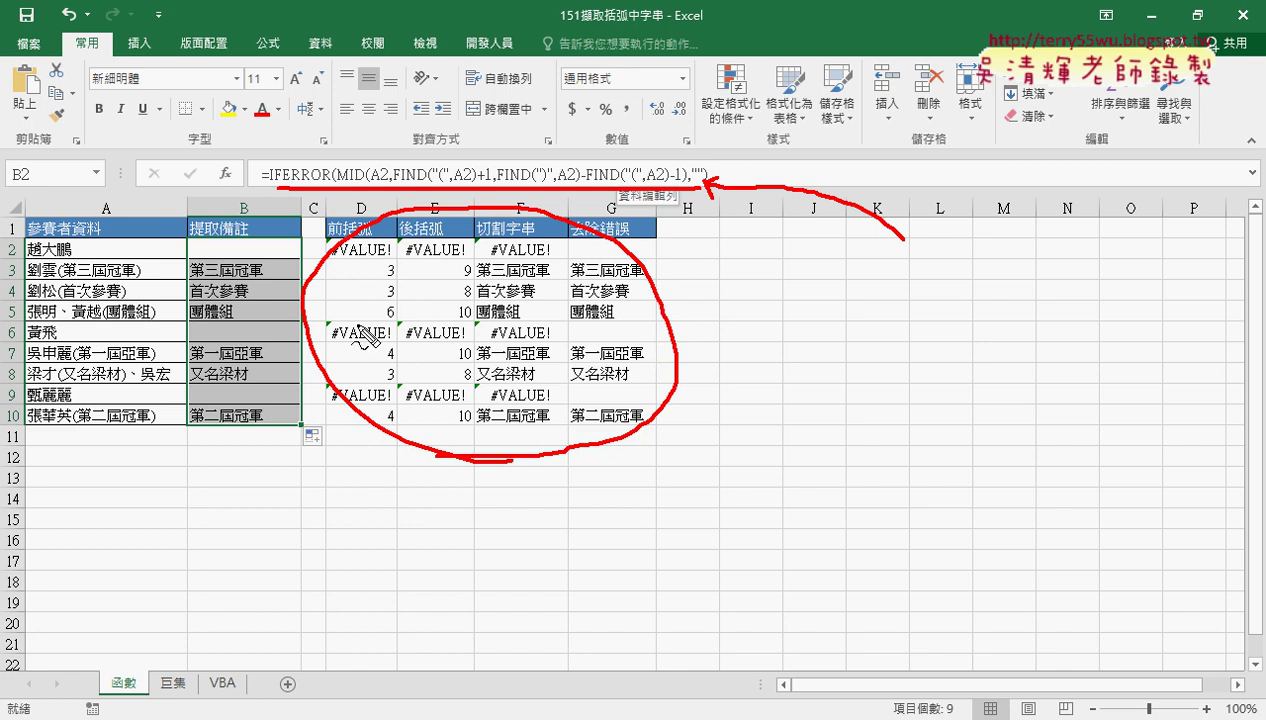
key("Escape")
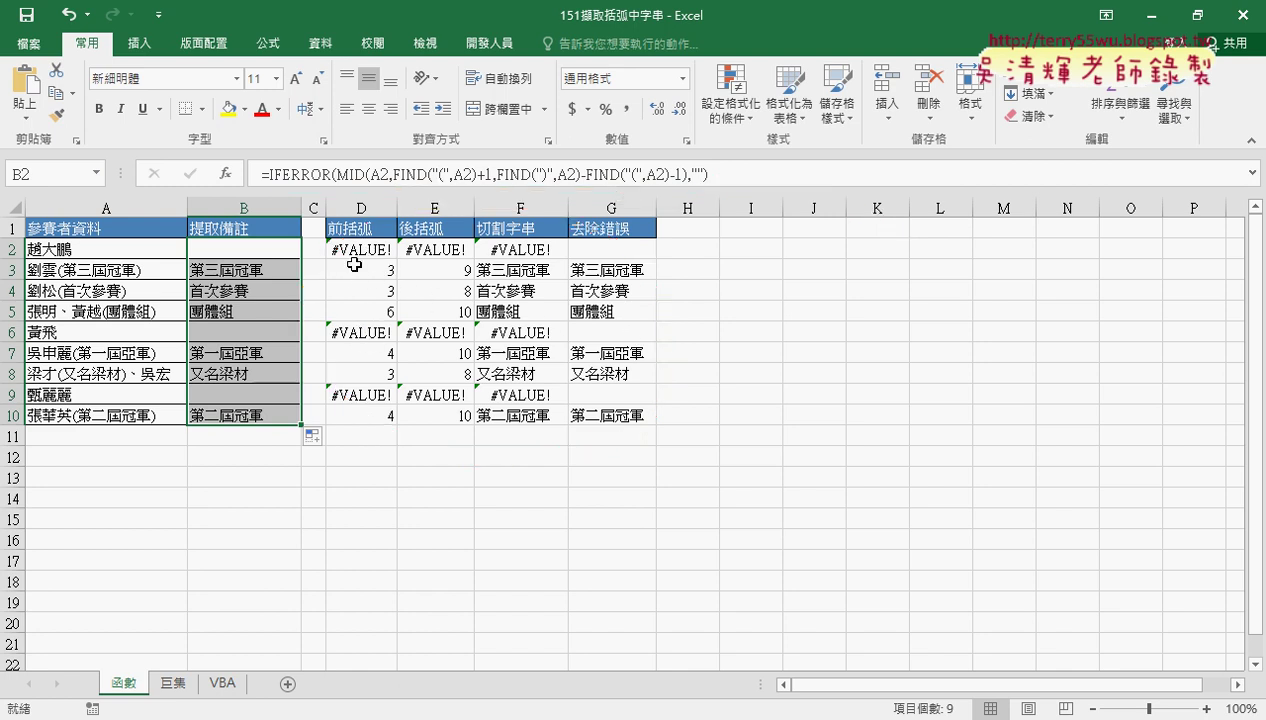
Step: Compare the D3–G3 helper formulas with B3's combined formula, then switch to Google Drive
left_click(352, 270)
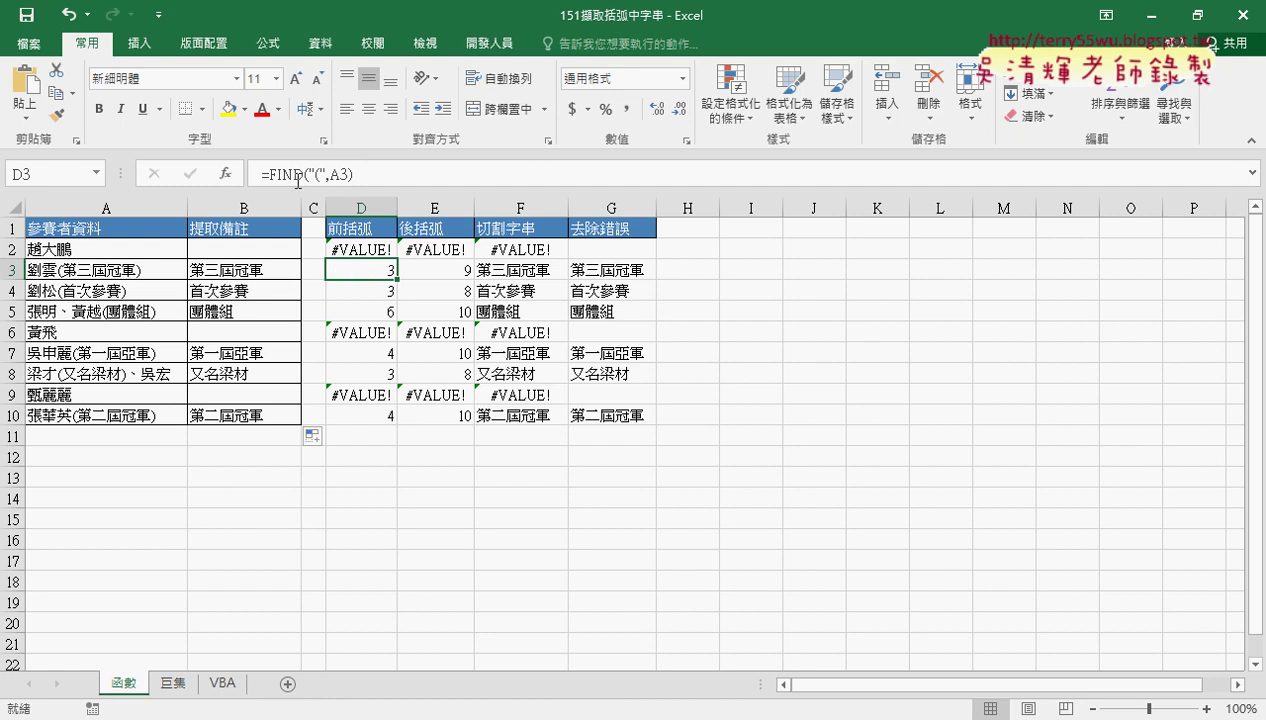
left_click(461, 273)
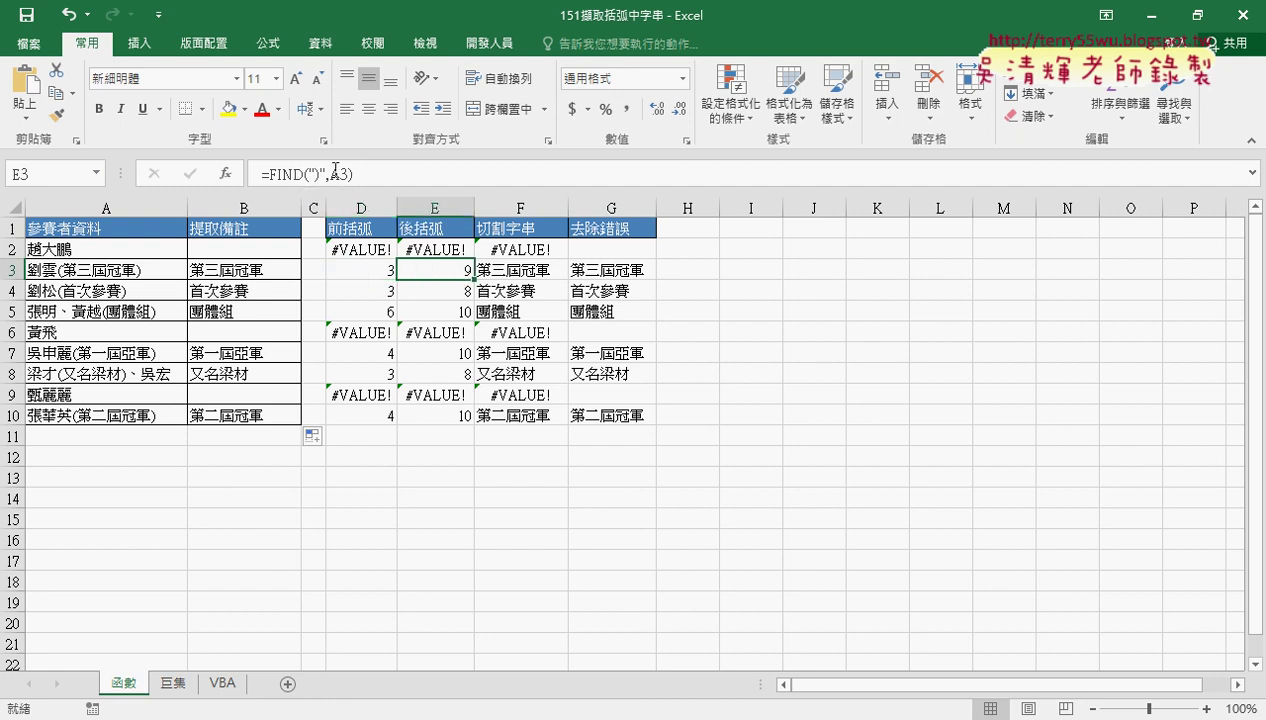
left_click(520, 270)
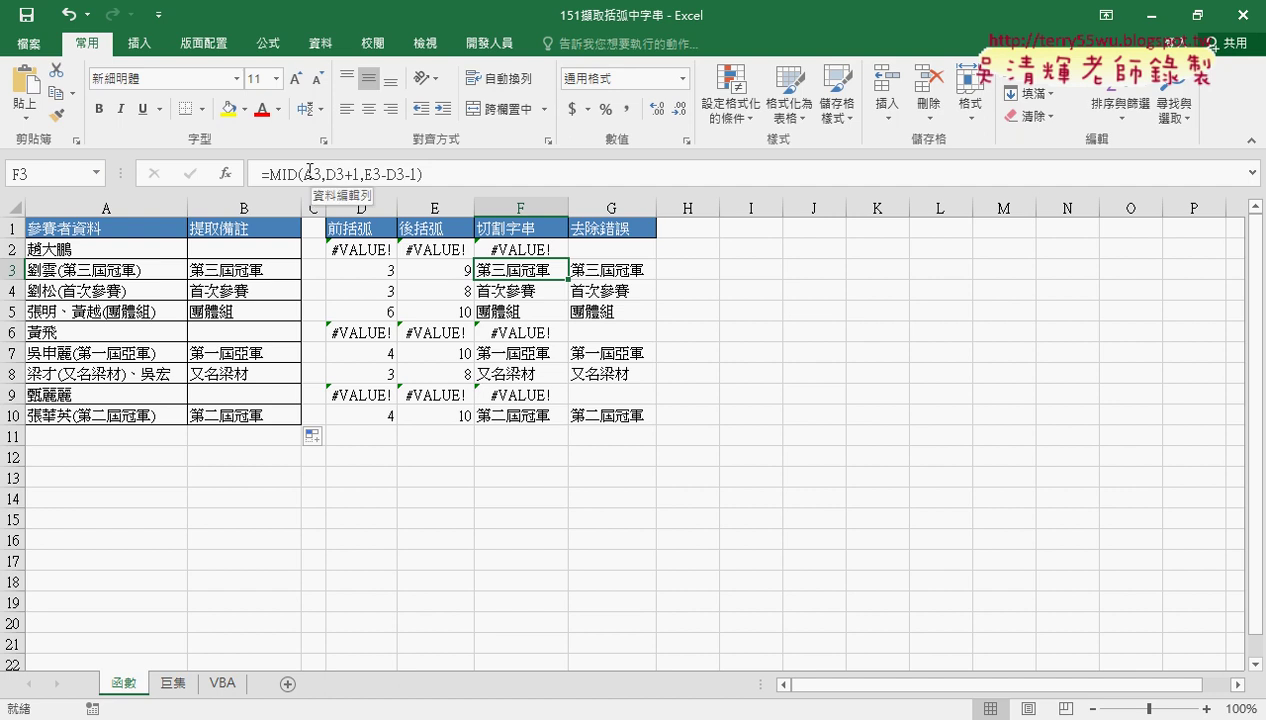
left_click(604, 275)
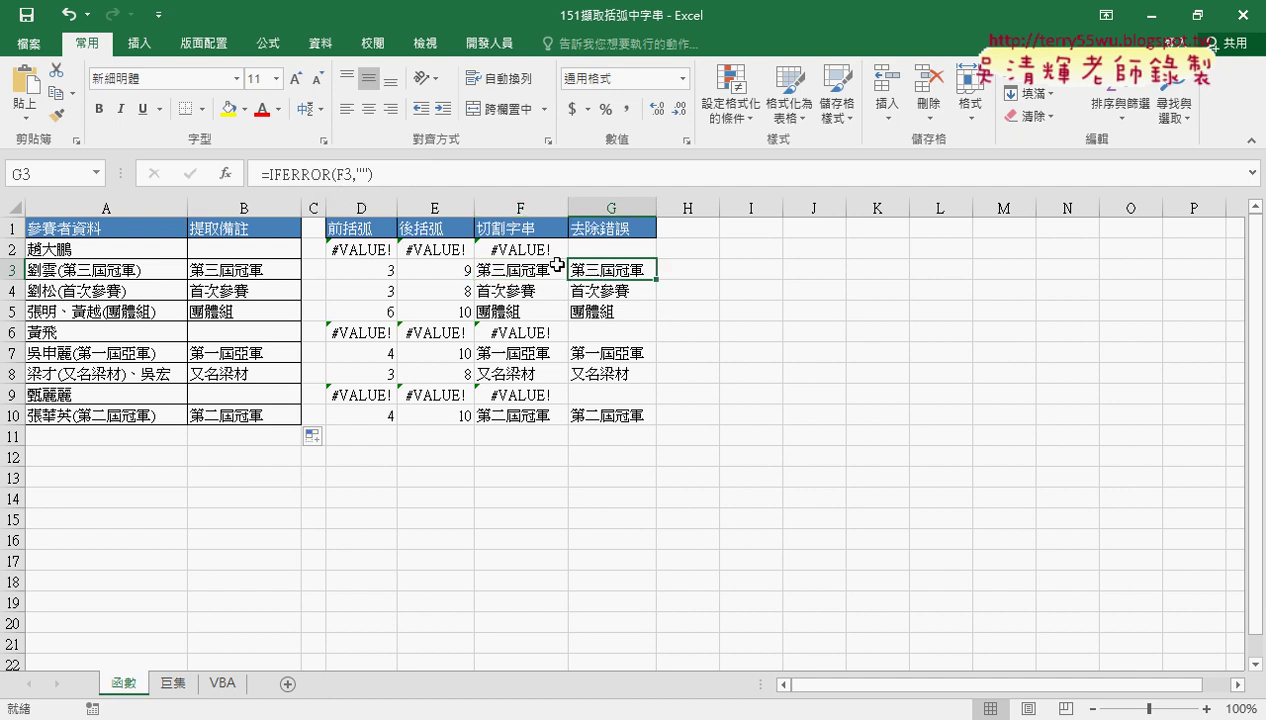
left_click(235, 265)
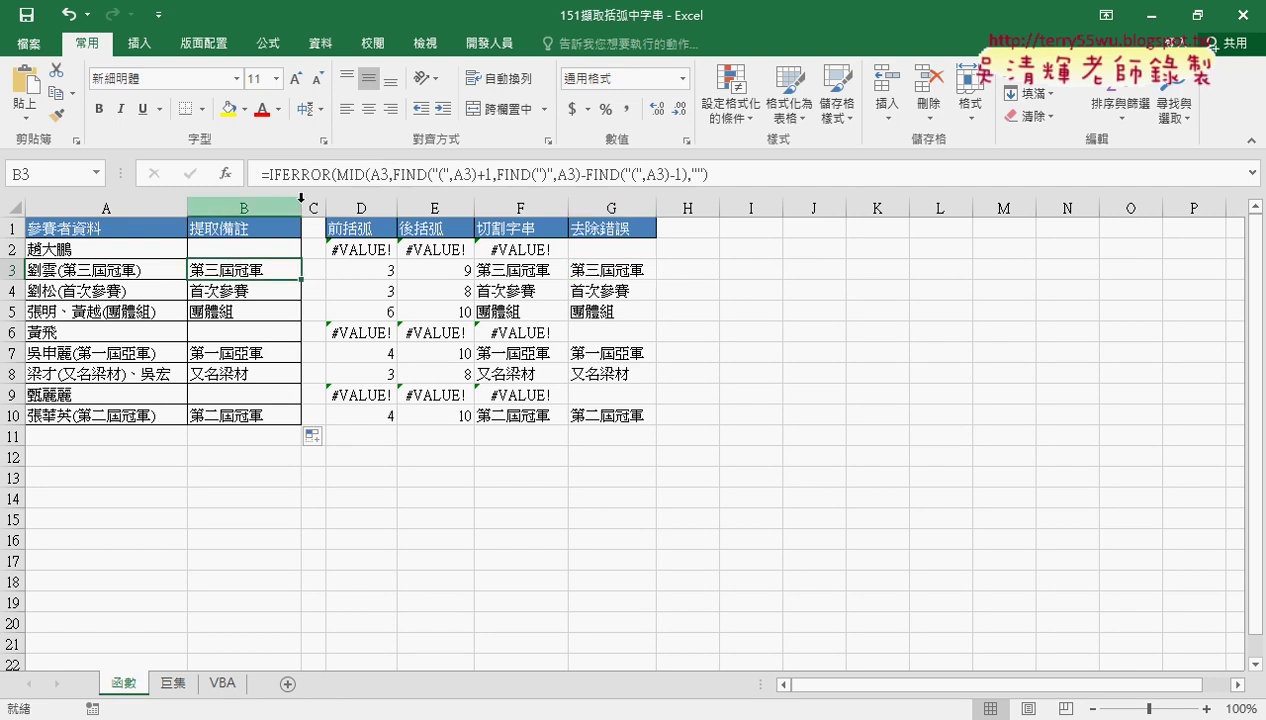
left_click(365, 268)
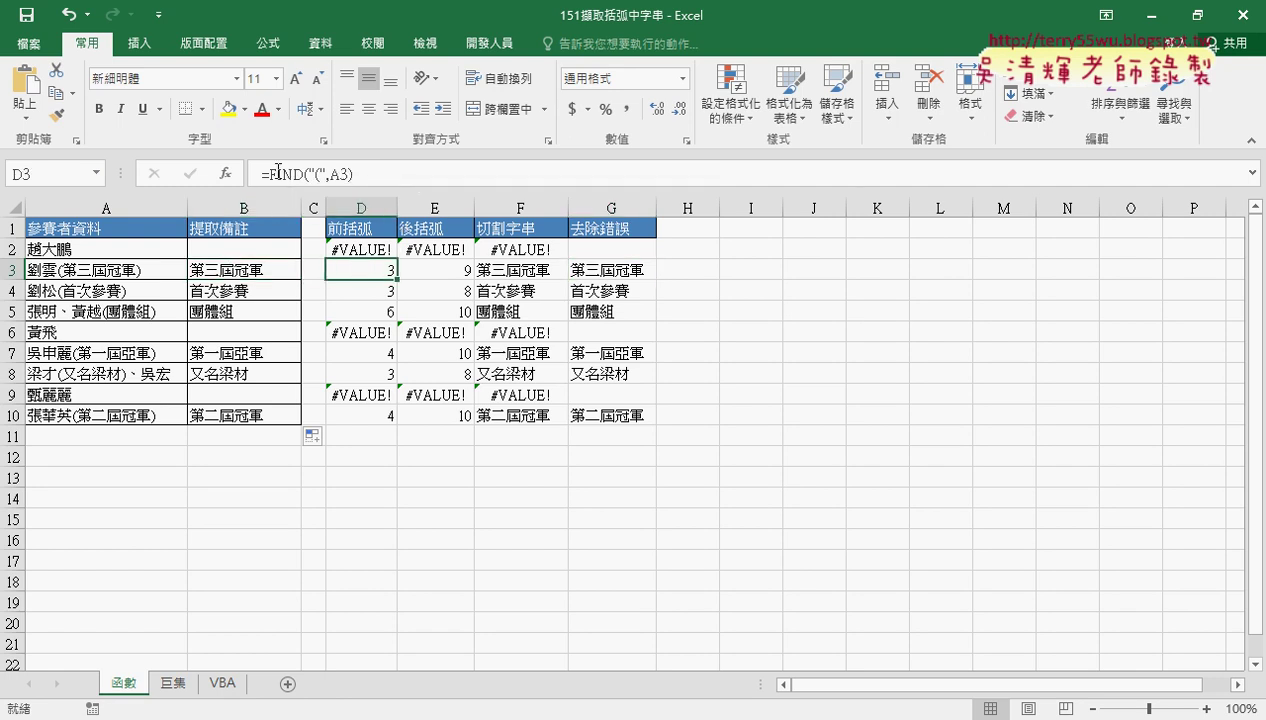
left_click_drag(270, 174, 353, 174)
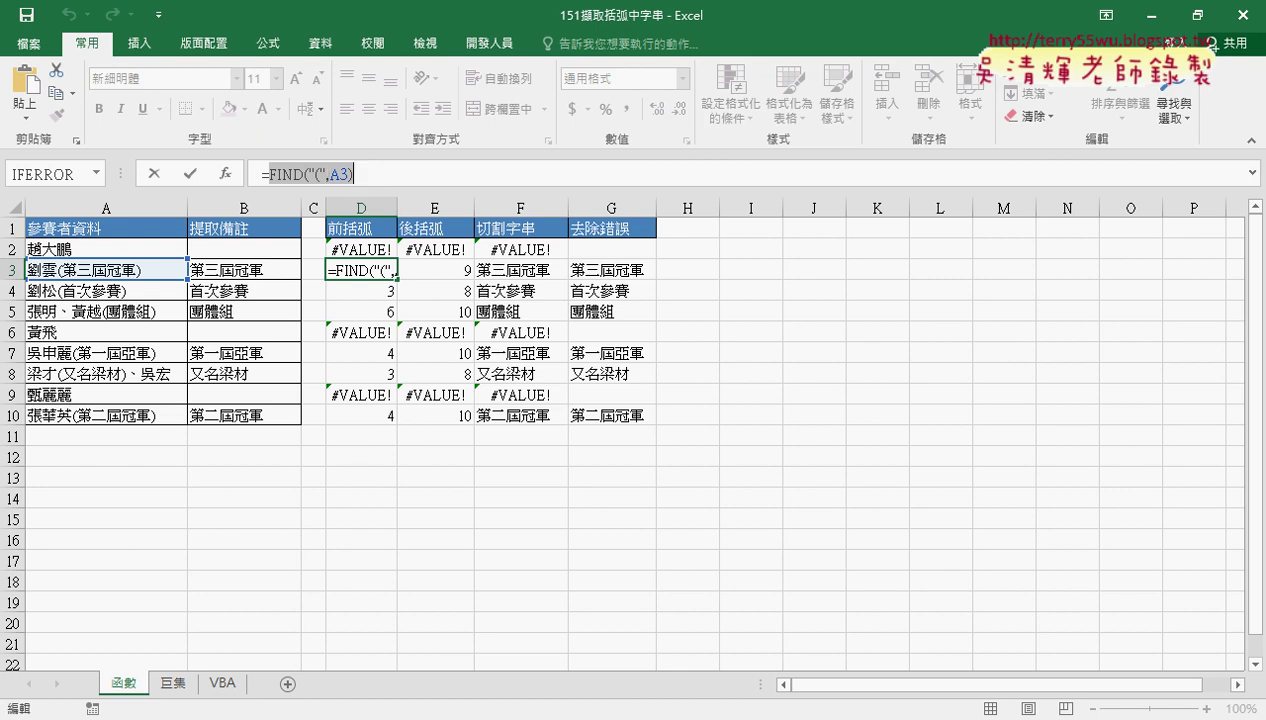
left_click(331, 682)
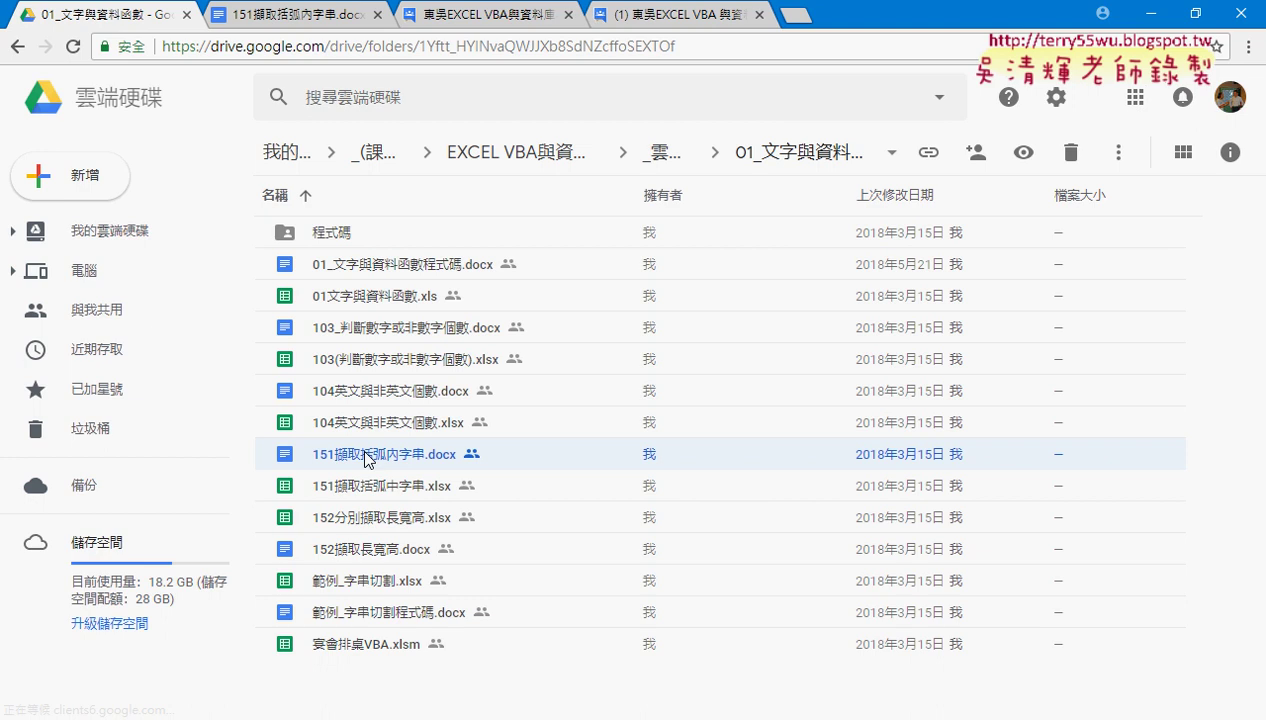
Step: Open 151擷取括弧內字串.docx from the Drive folder in Google Docs
double_click(406, 461)
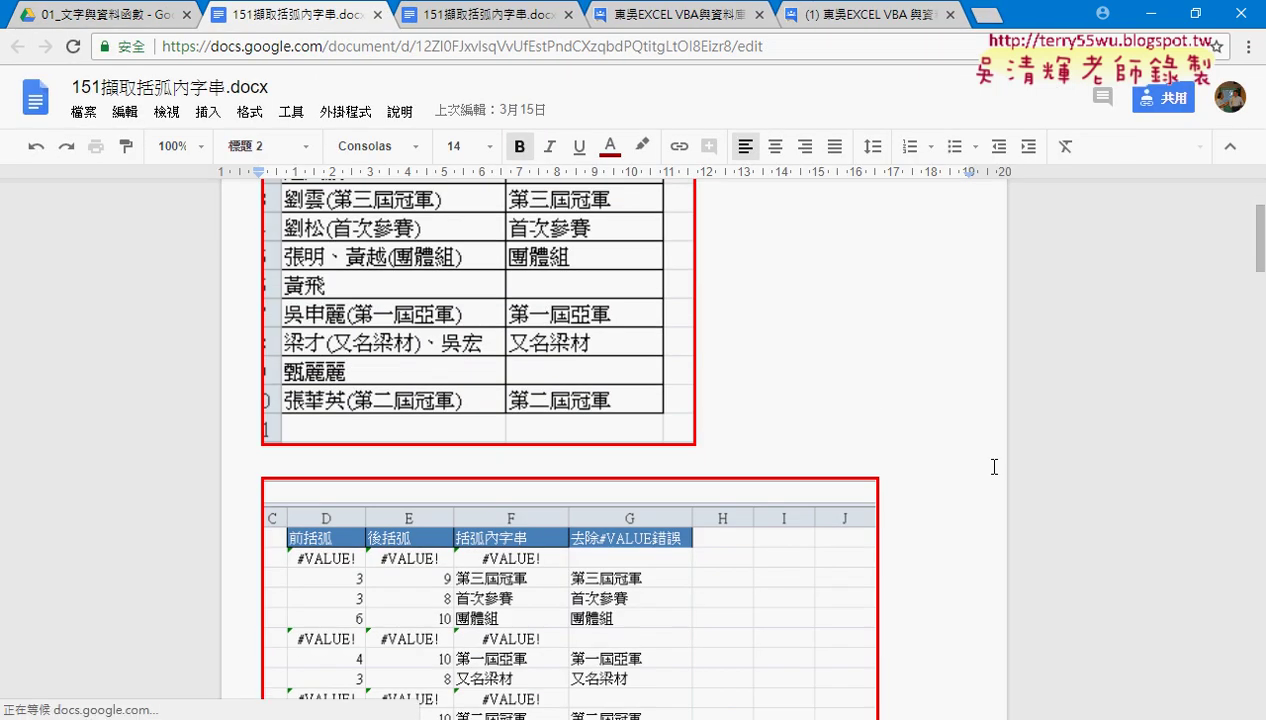
scroll(995, 463, "down", 2)
scroll(1012, 473, "down", 3)
scroll(1022, 486, "down", 1)
scroll(1022, 486, "down", 1)
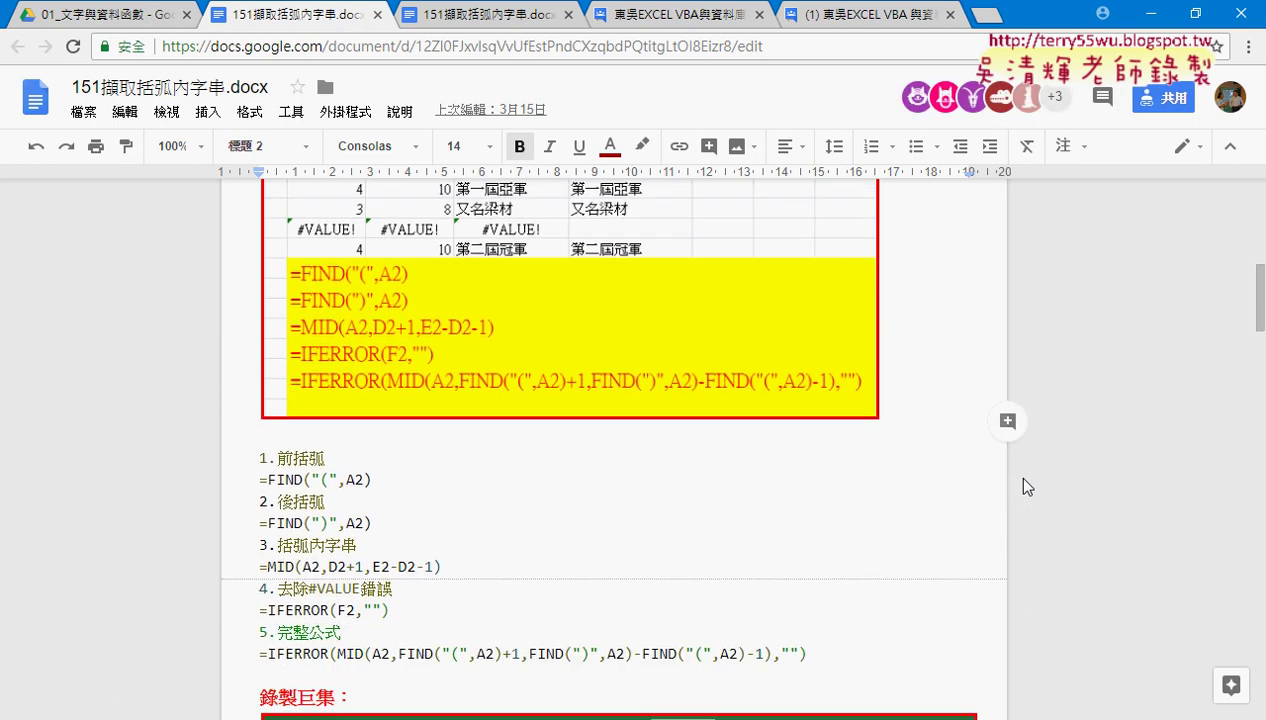
scroll(1022, 486, "down", 1)
scroll(1022, 486, "down", 1)
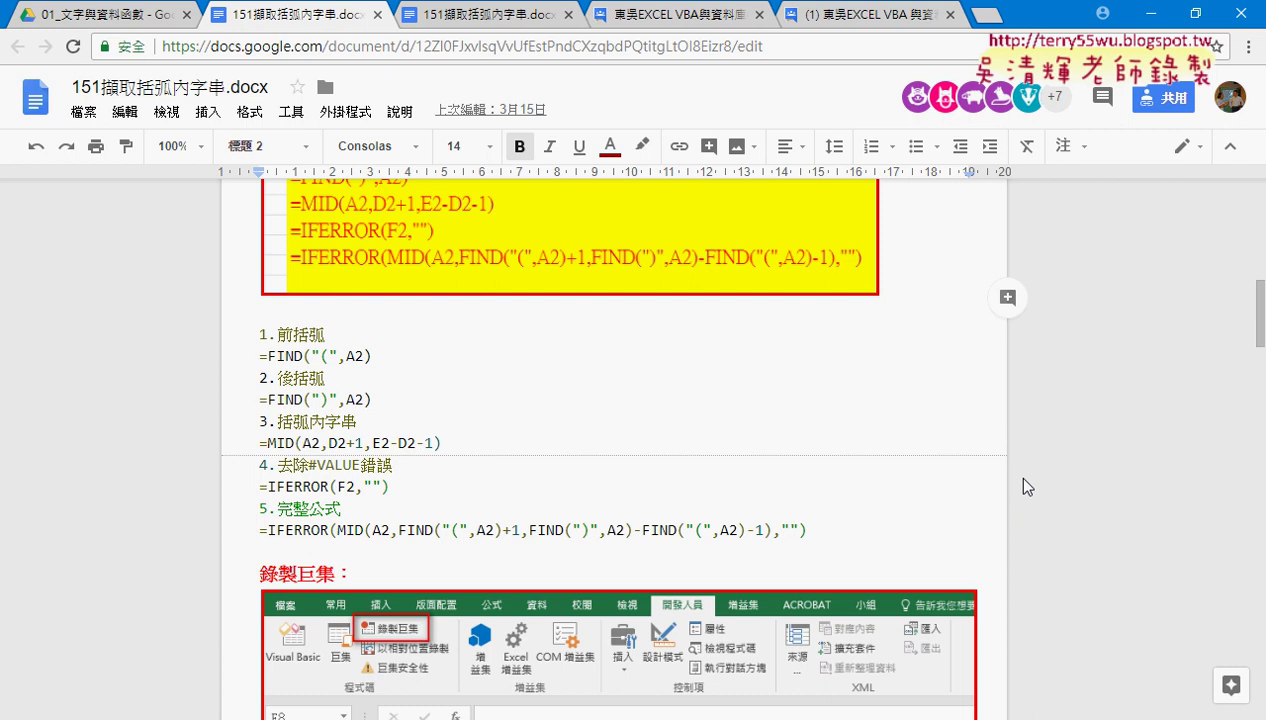
left_click(840, 527)
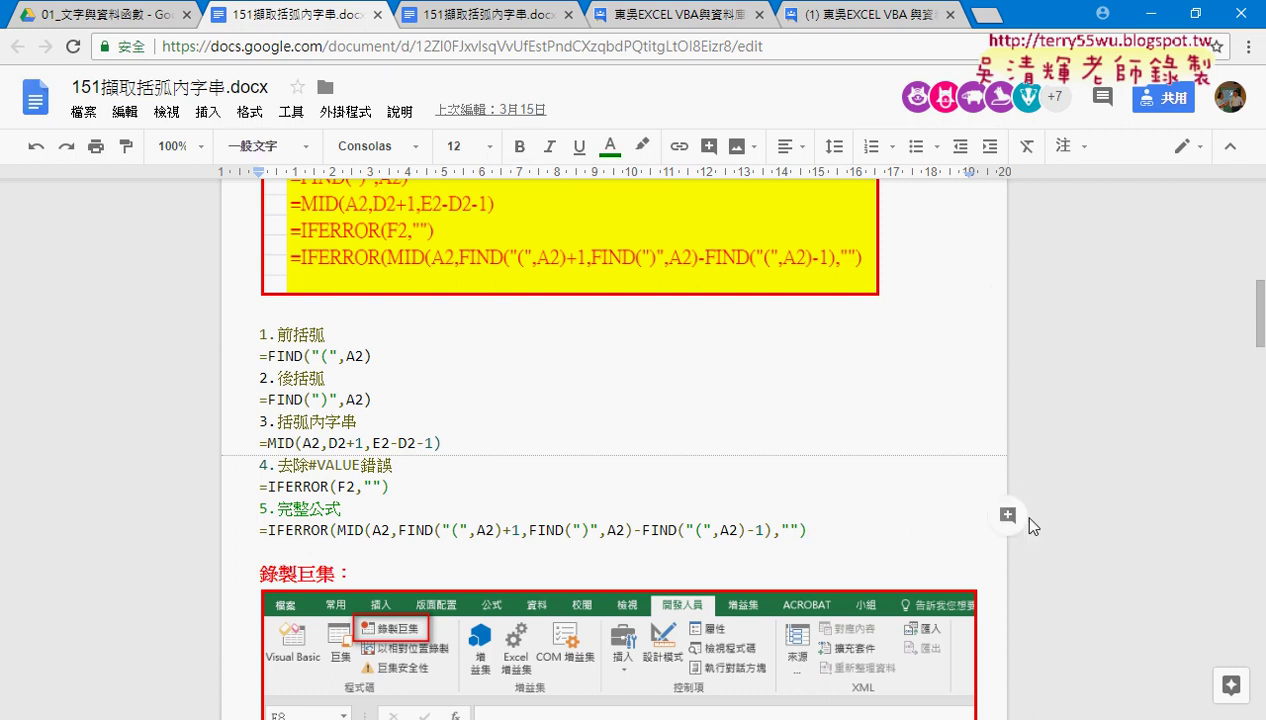
scroll(1029, 517, "down", 1)
scroll(1036, 517, "down", 2)
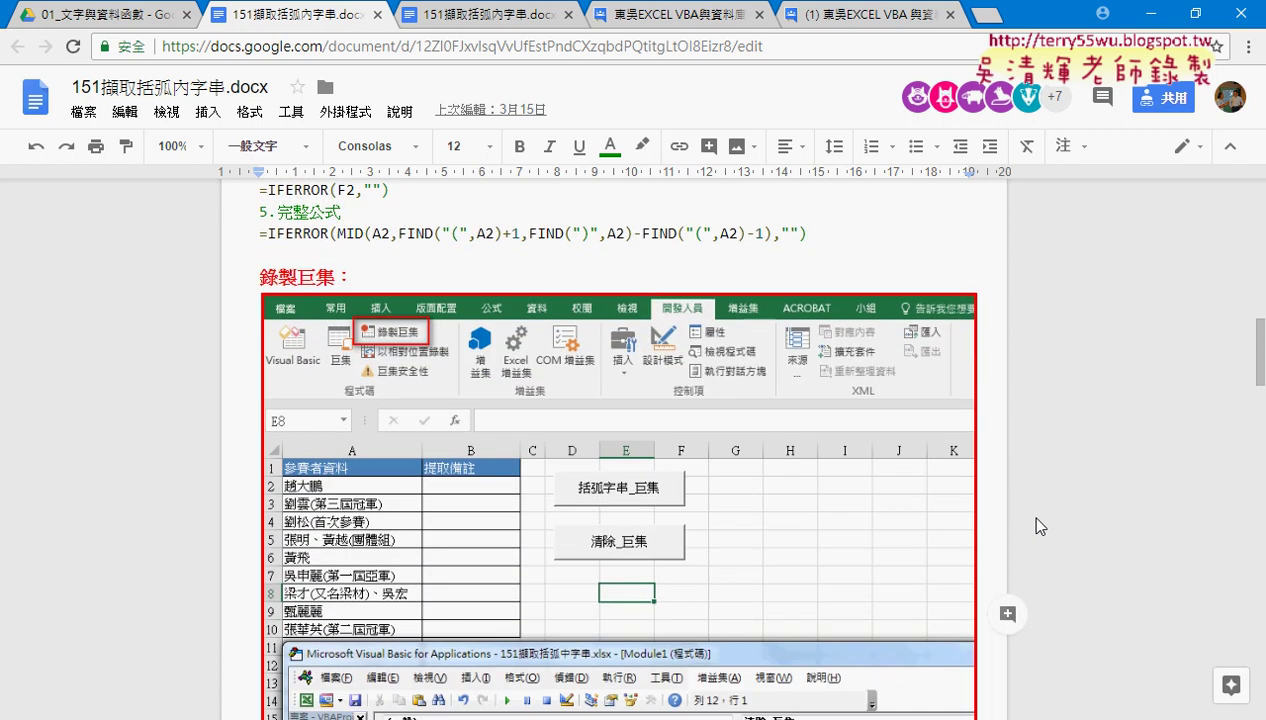
scroll(1039, 525, "down", 1)
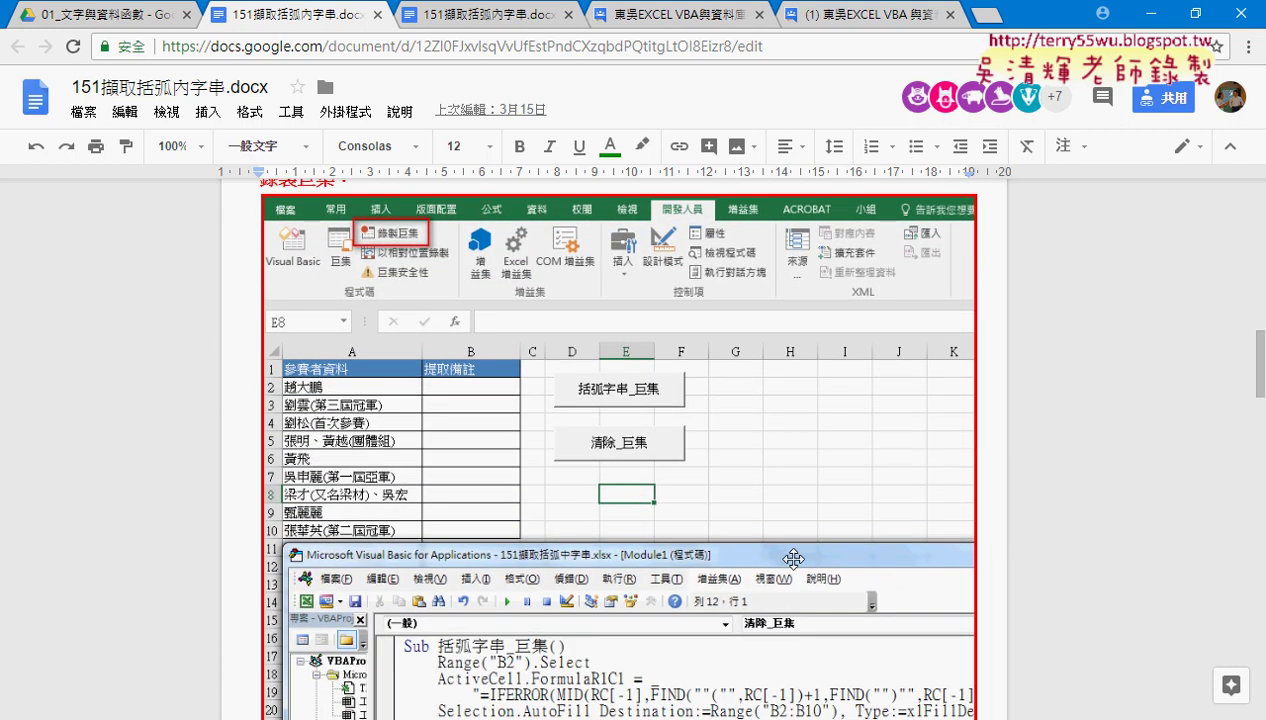
scroll(562, 334, "up", 2)
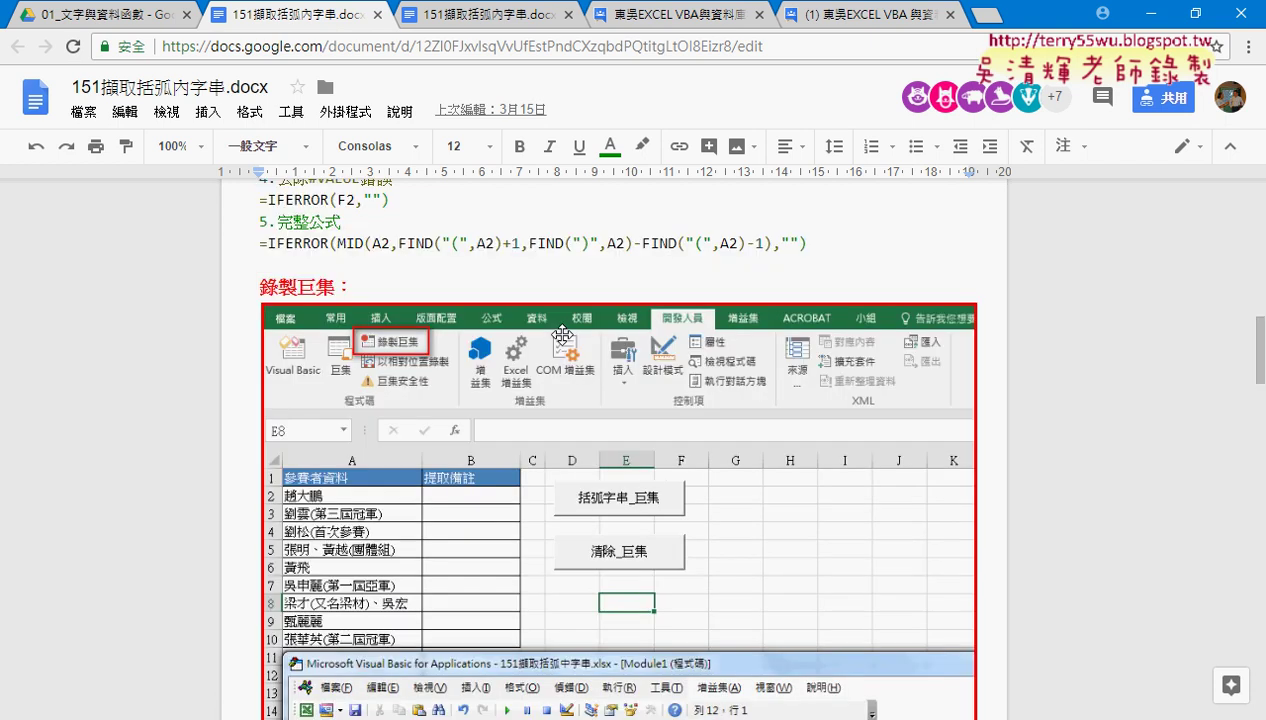
left_click(360, 372)
left_click_drag(258, 378, 376, 372)
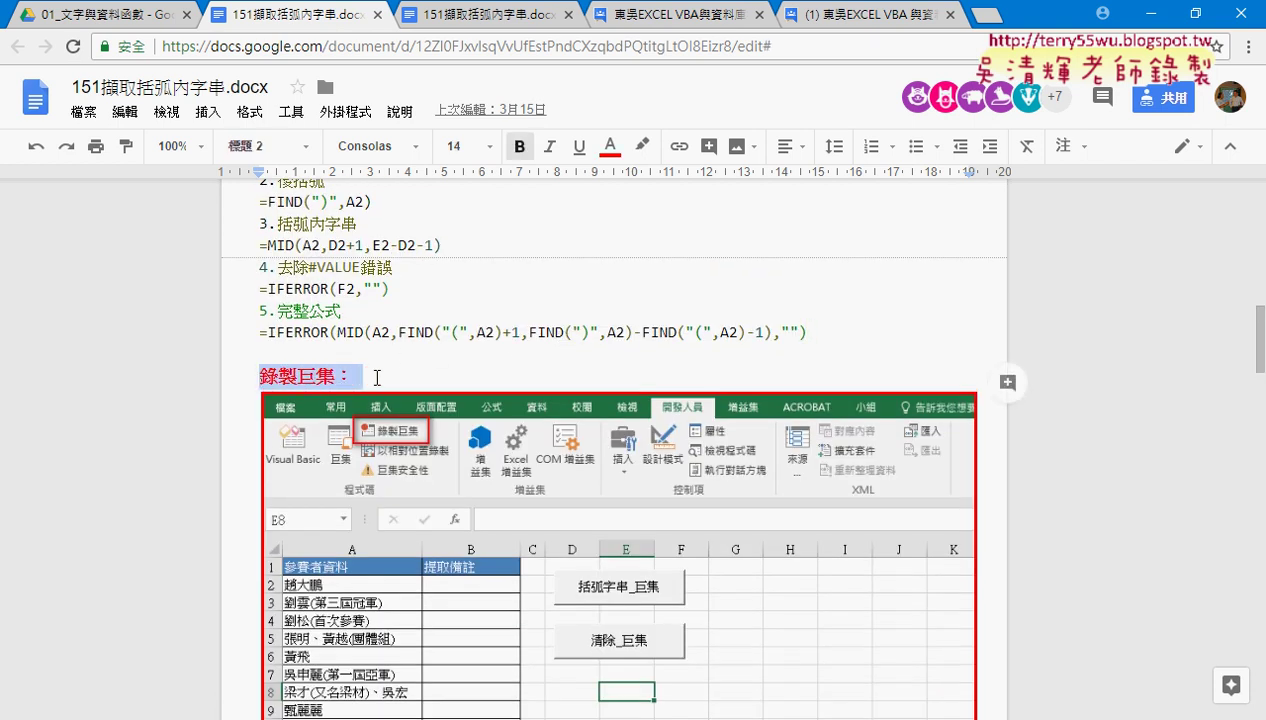
scroll(1005, 450, "down", 1)
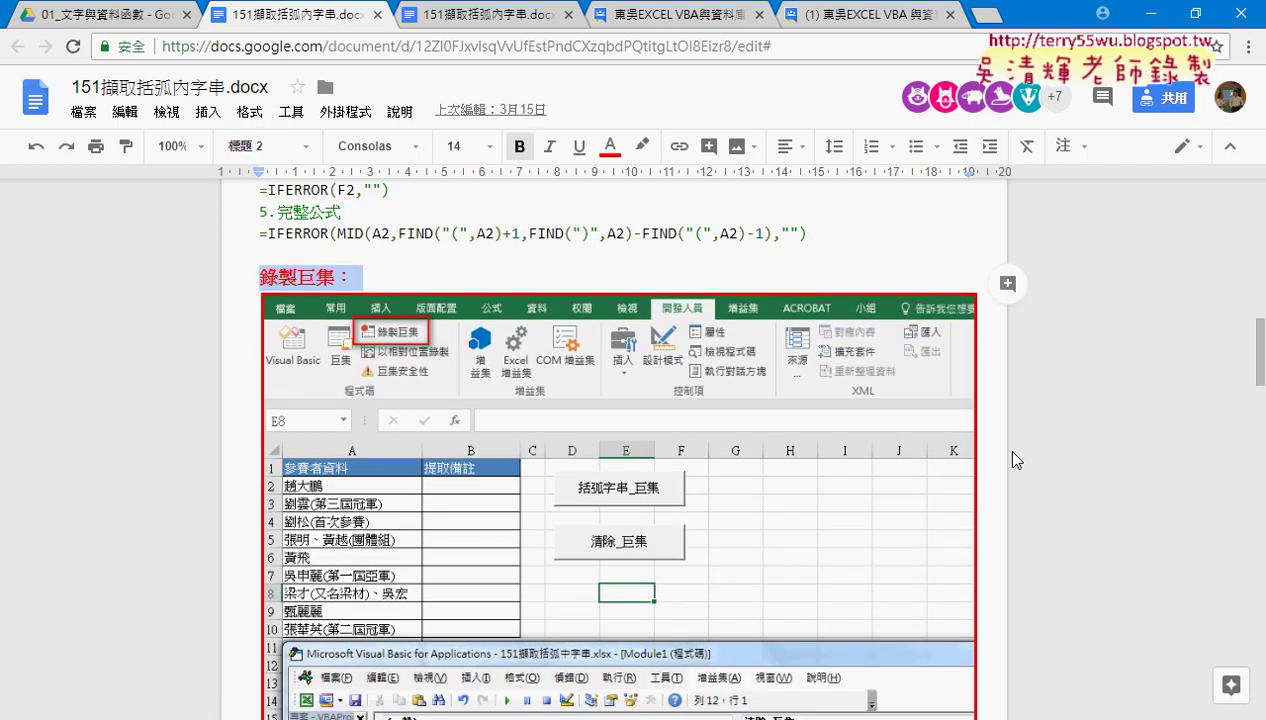